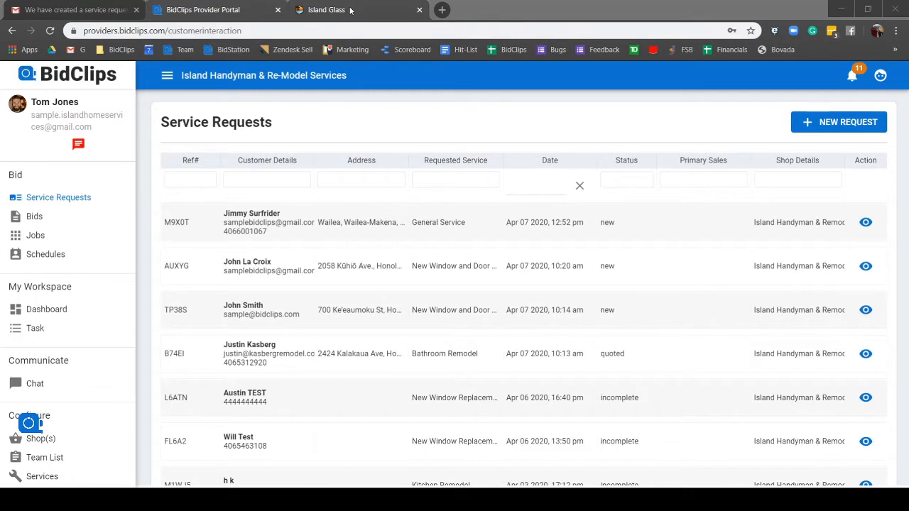
Step: Switch to the Island Handyman and Remodel example page and open its 'Click here to get a bid!' panel
click(350, 10)
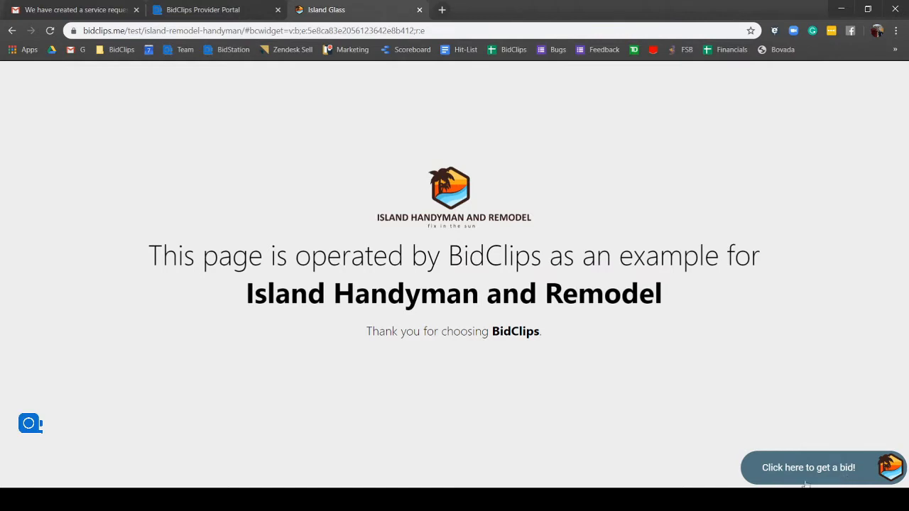
click(857, 476)
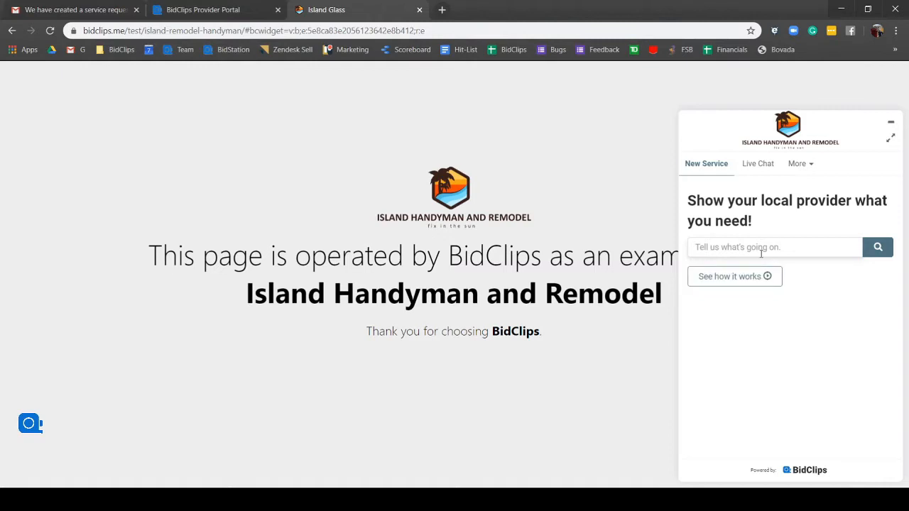
Step: Enter 'new window' and choose the New Window and Door Replacement service to reach Project Status
click(724, 254)
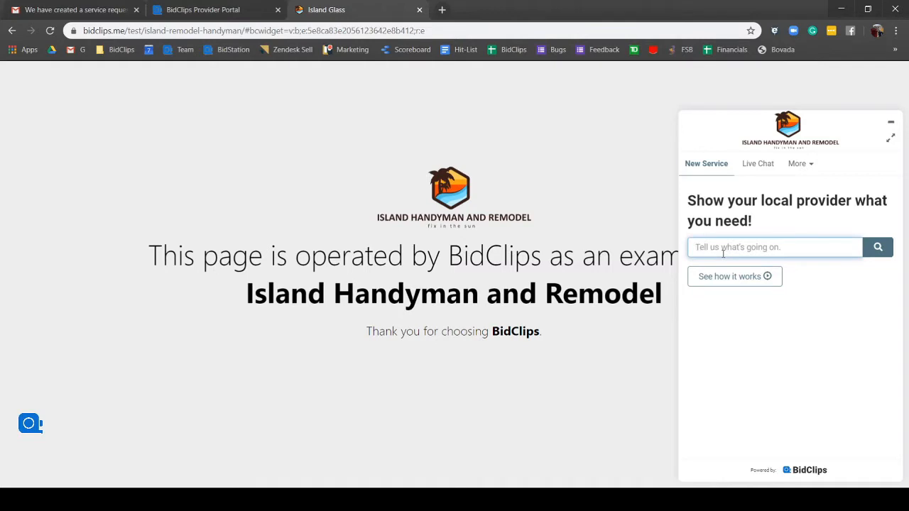
text(new window)
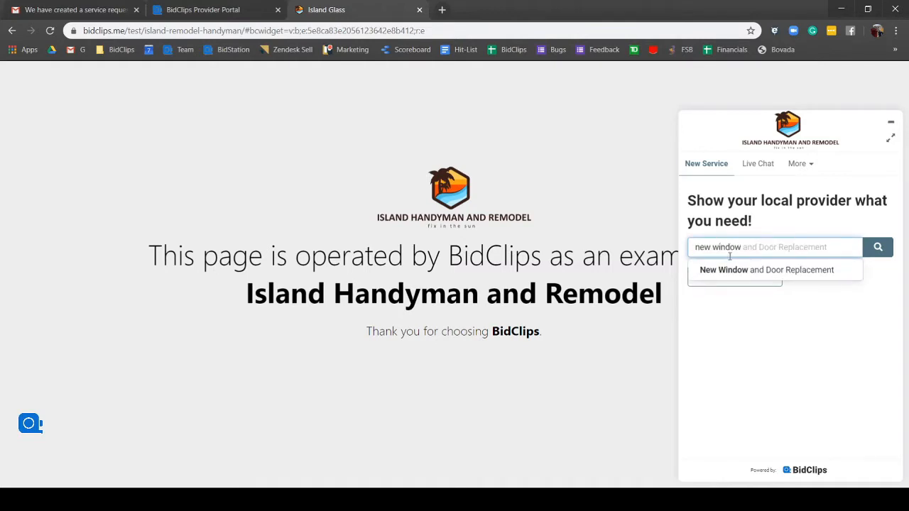
click(761, 273)
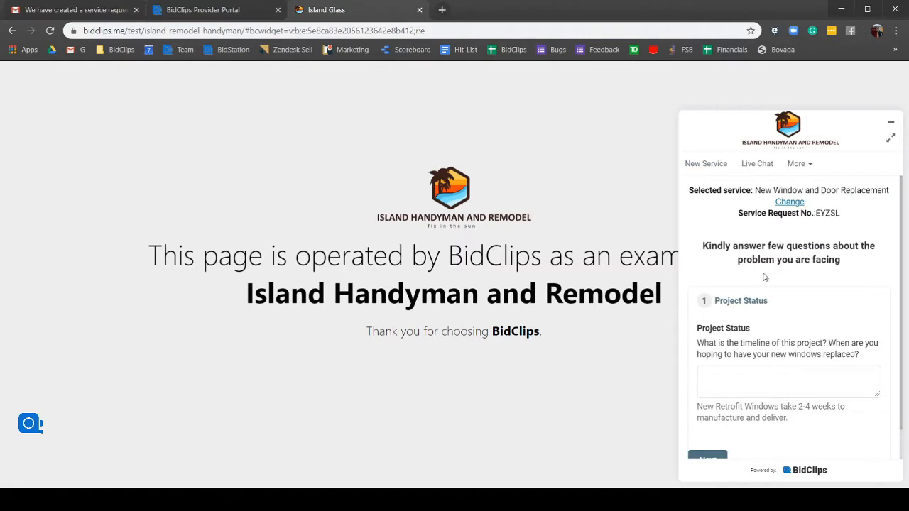
scroll(761, 277, down, 1)
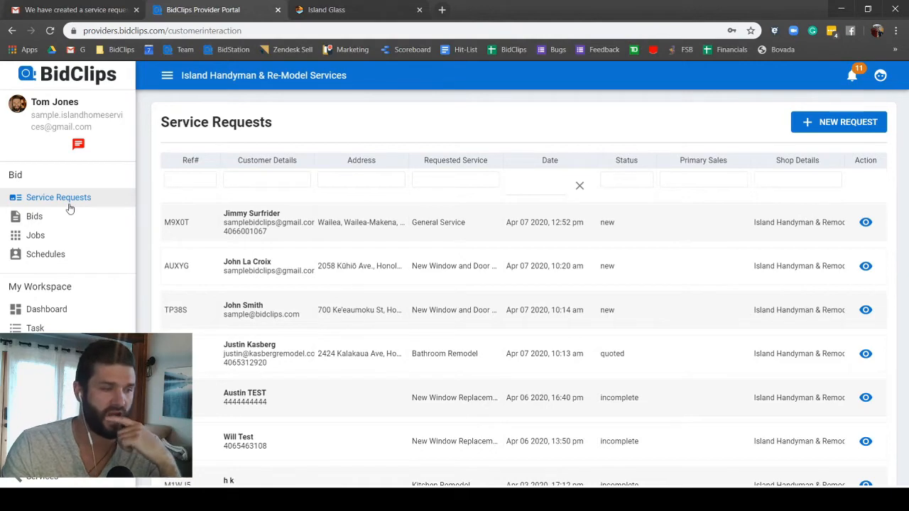
click(326, 10)
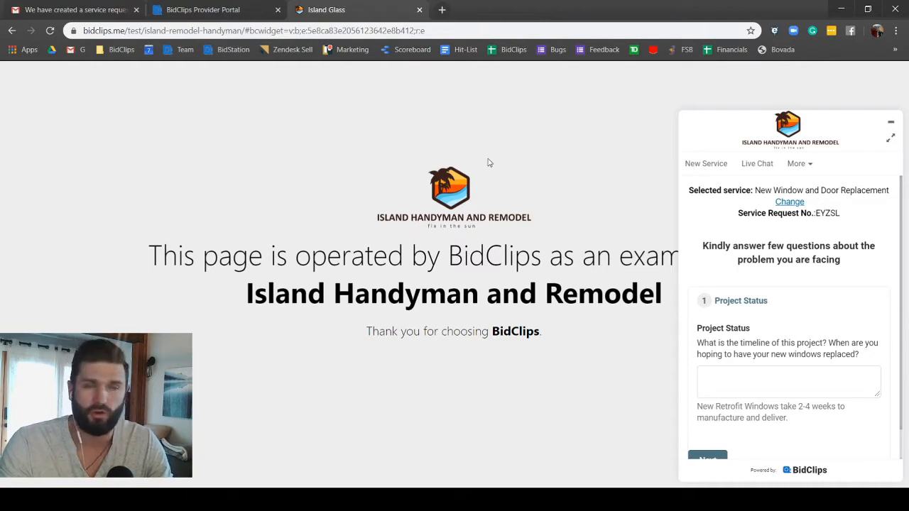
click(189, 7)
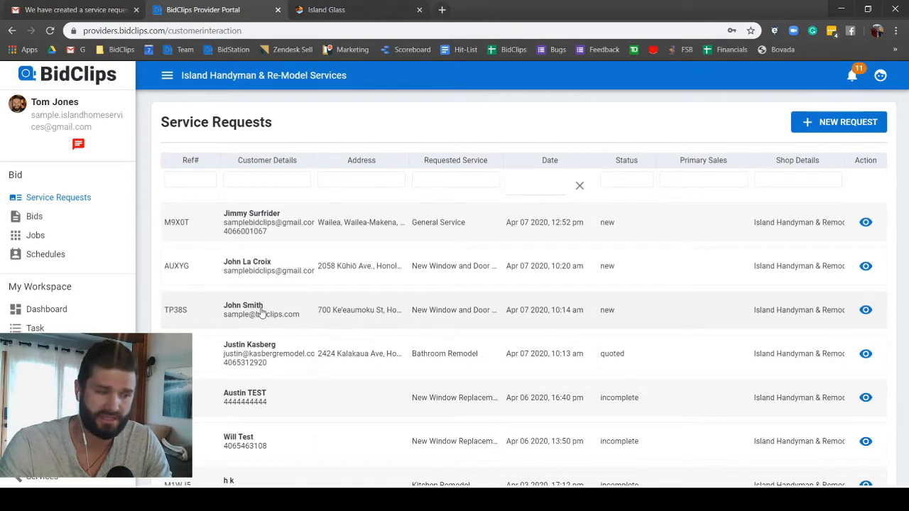
scroll(253, 342, down, 2)
scroll(253, 342, up, 2)
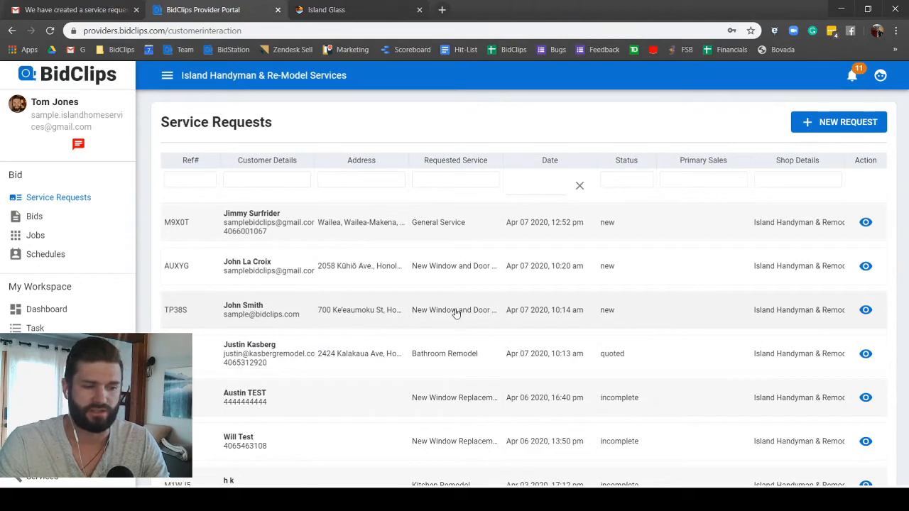
click(254, 316)
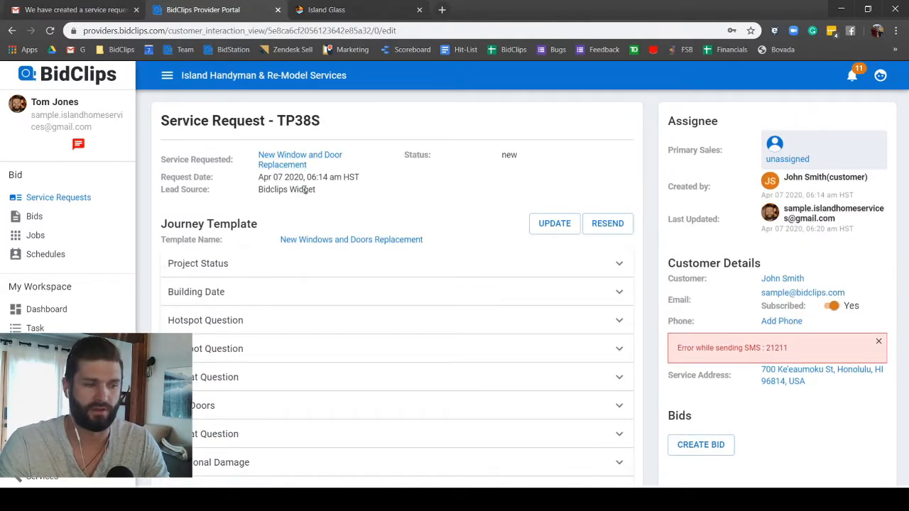
scroll(306, 192, down, 2)
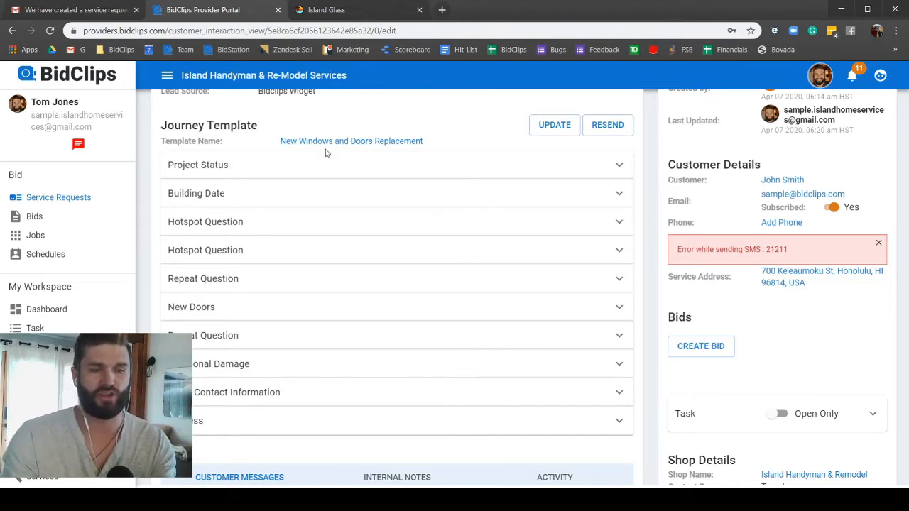
click(878, 244)
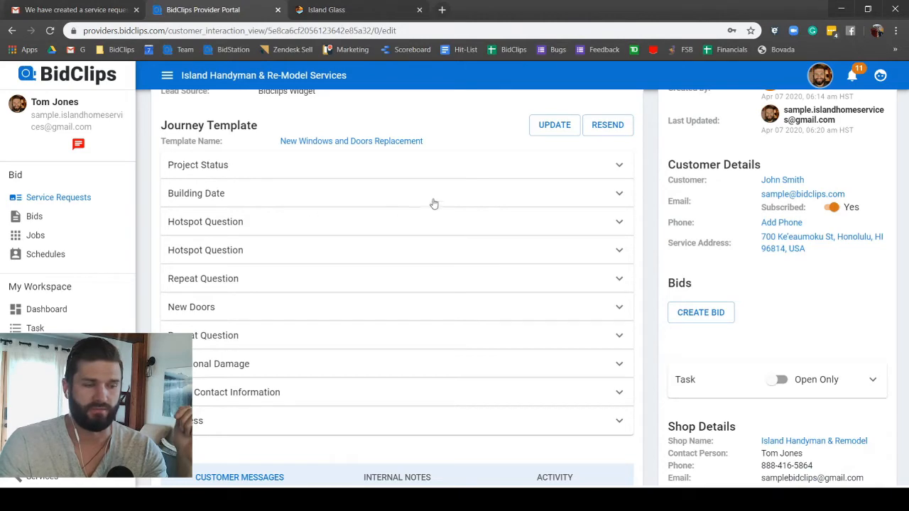
click(552, 128)
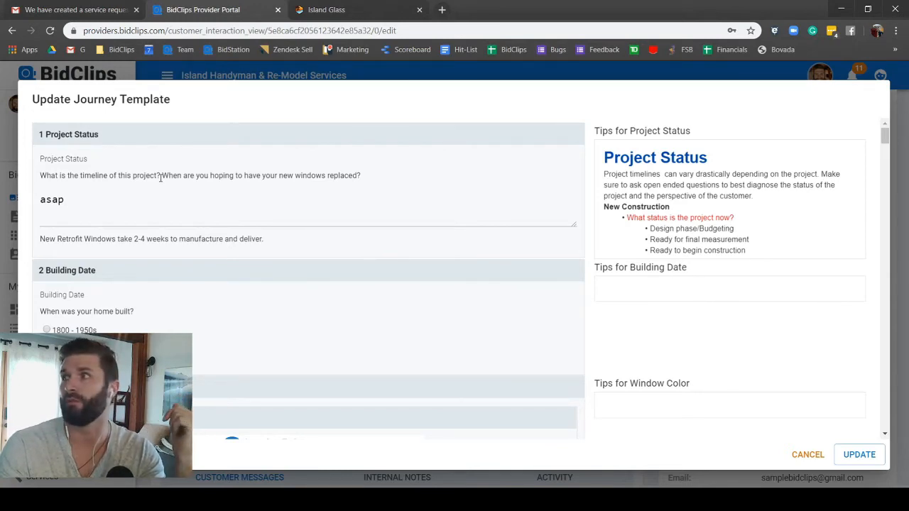
scroll(99, 277, down, 2)
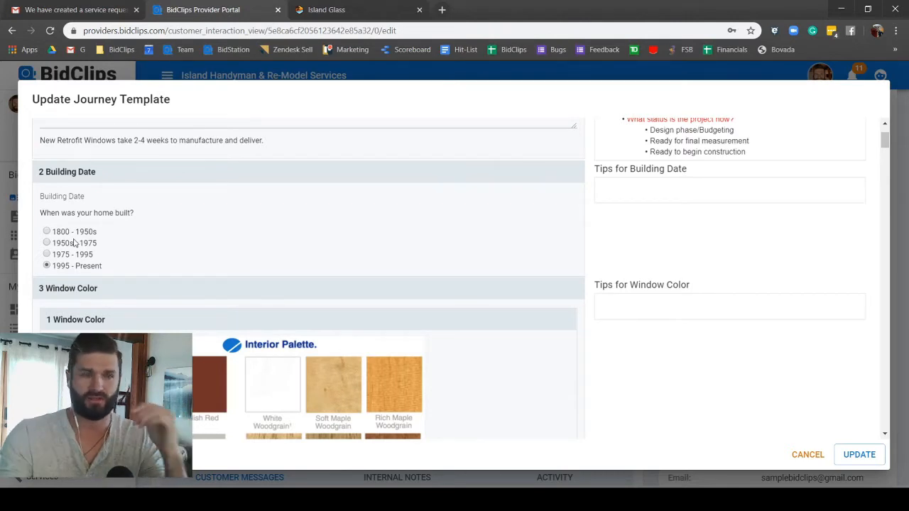
scroll(75, 243, down, 4)
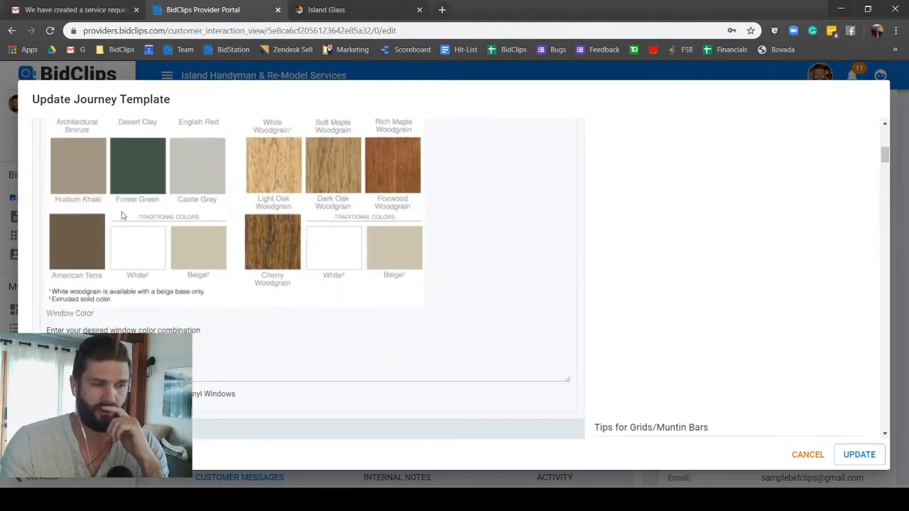
scroll(261, 284, up, 3)
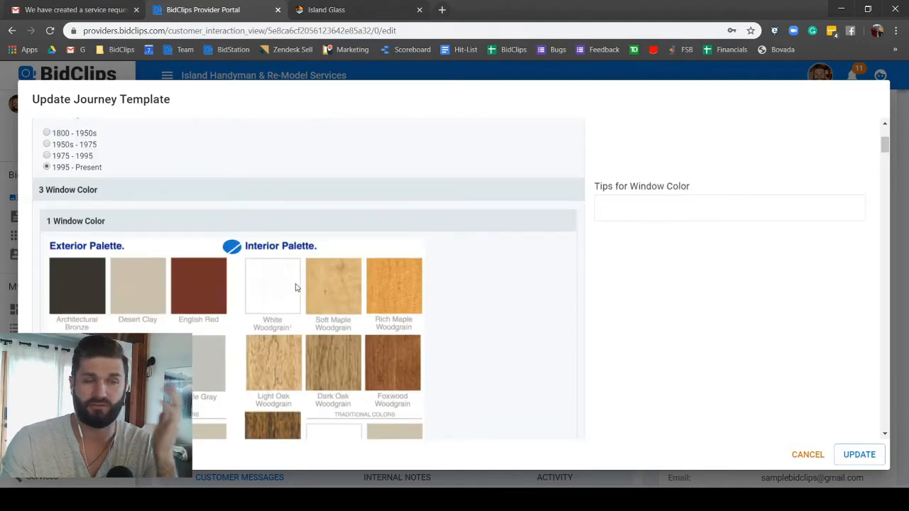
scroll(296, 286, down, 4)
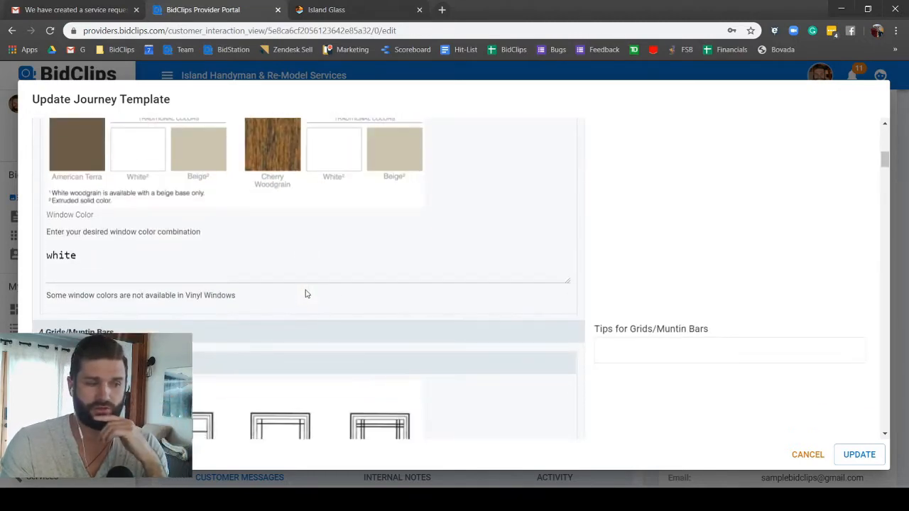
scroll(298, 301, down, 3)
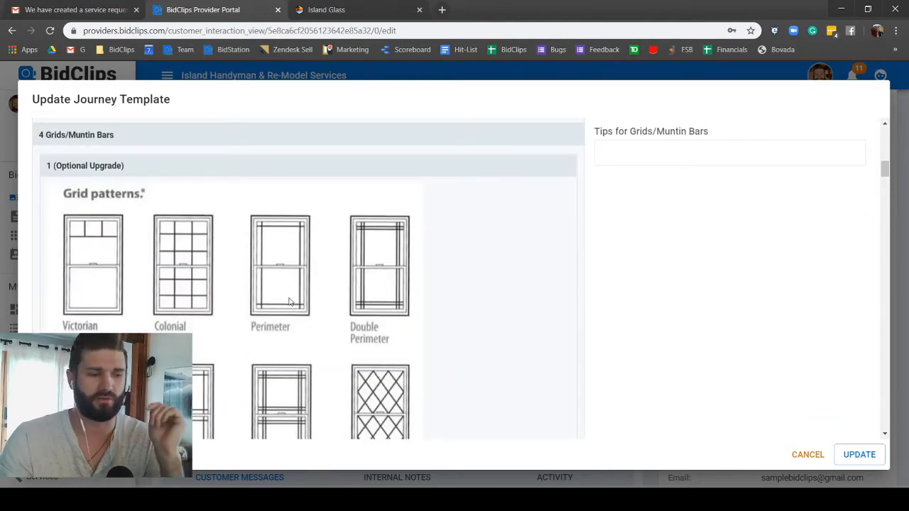
scroll(289, 302, down, 3)
scroll(290, 304, down, 8)
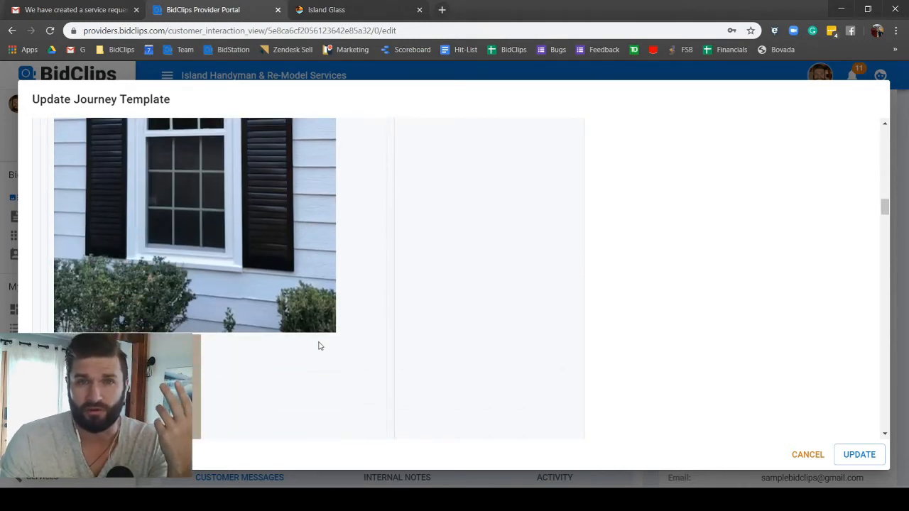
scroll(419, 308, down, 3)
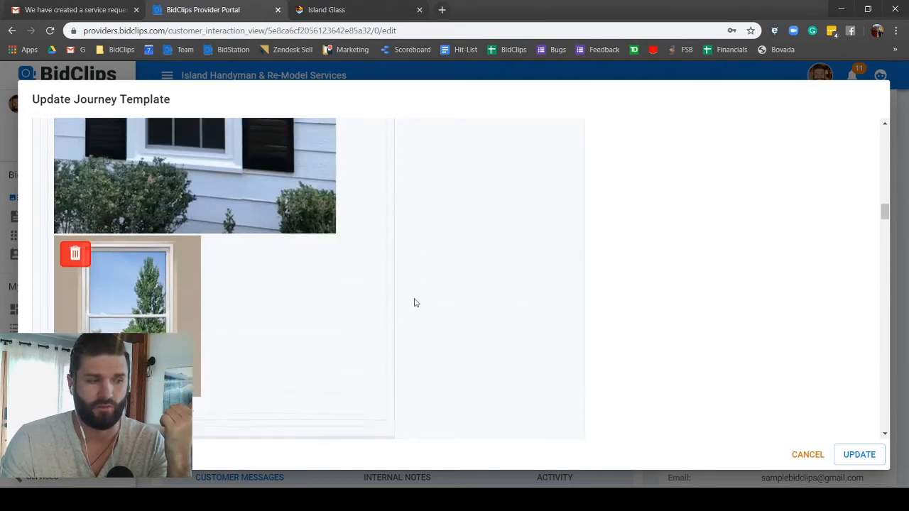
scroll(416, 304, up, 1)
scroll(413, 300, down, 3)
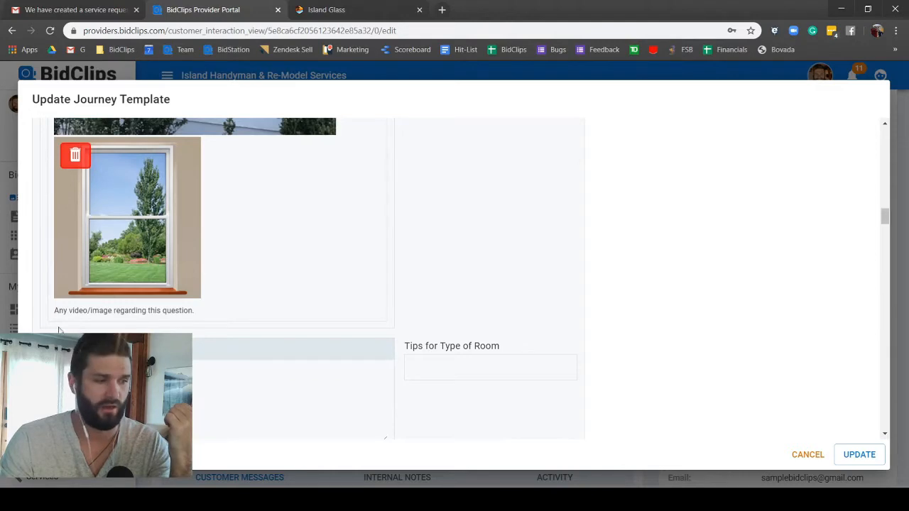
scroll(239, 305, up, 5)
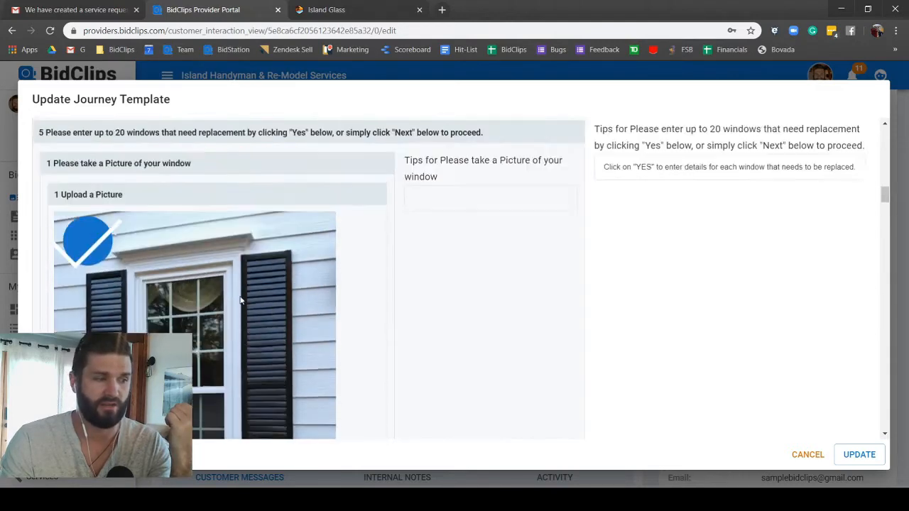
scroll(240, 301, up, 1)
scroll(284, 319, down, 5)
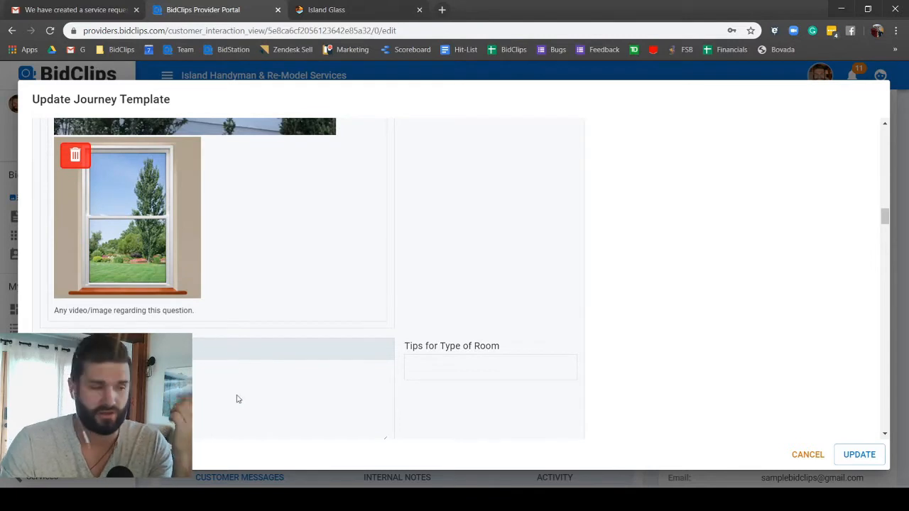
scroll(245, 270, down, 4)
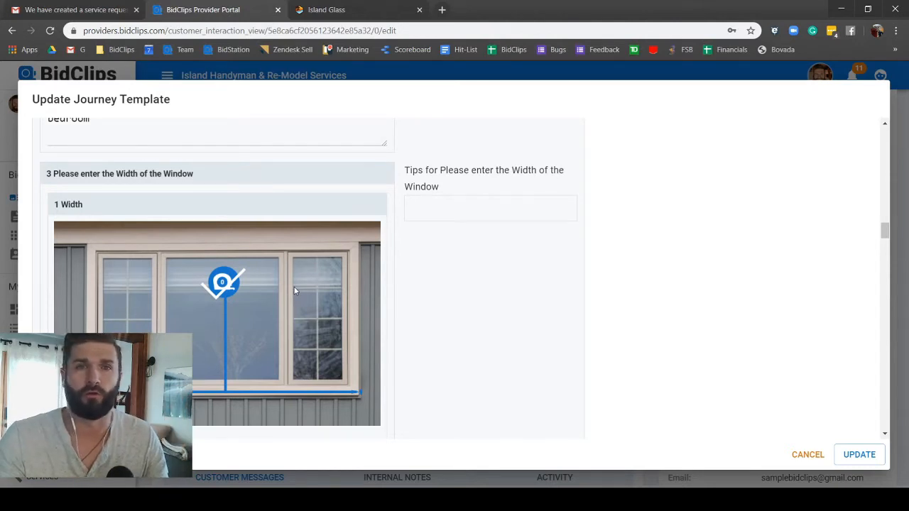
scroll(255, 282, down, 2)
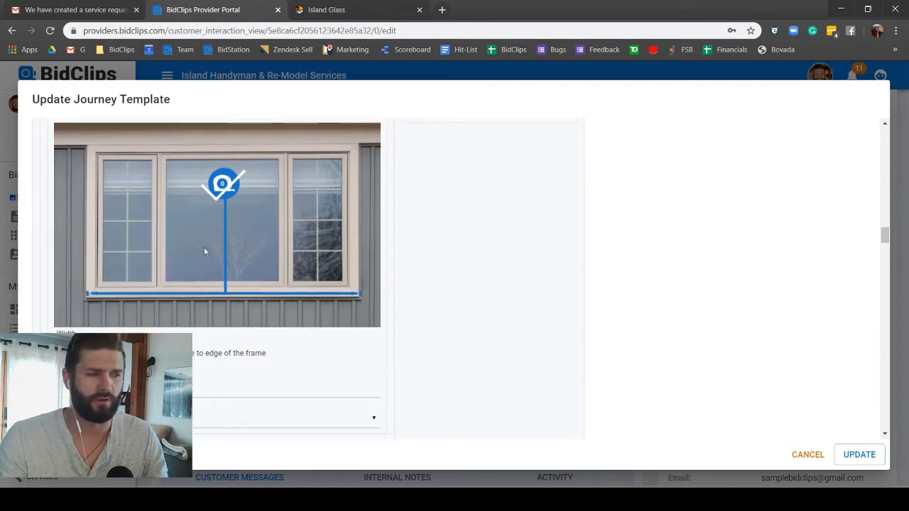
scroll(247, 363, down, 10)
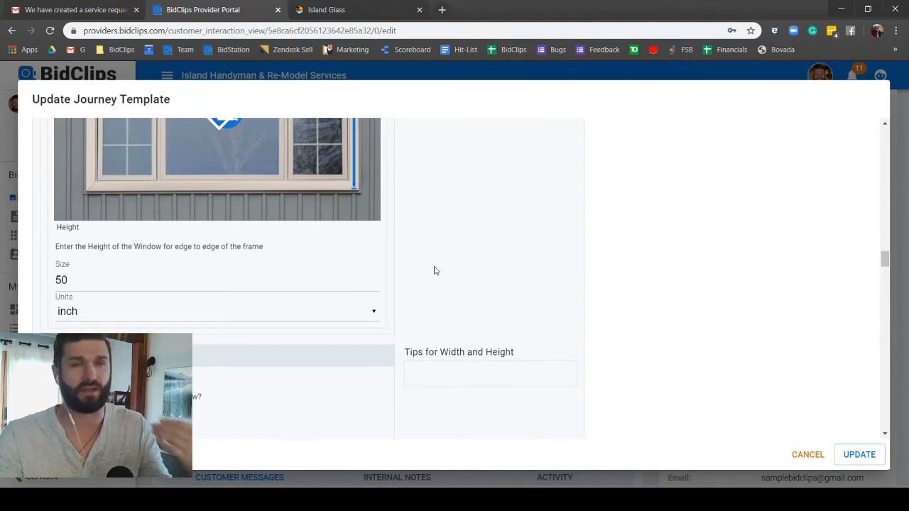
scroll(435, 270, down, 5)
scroll(435, 272, down, 1)
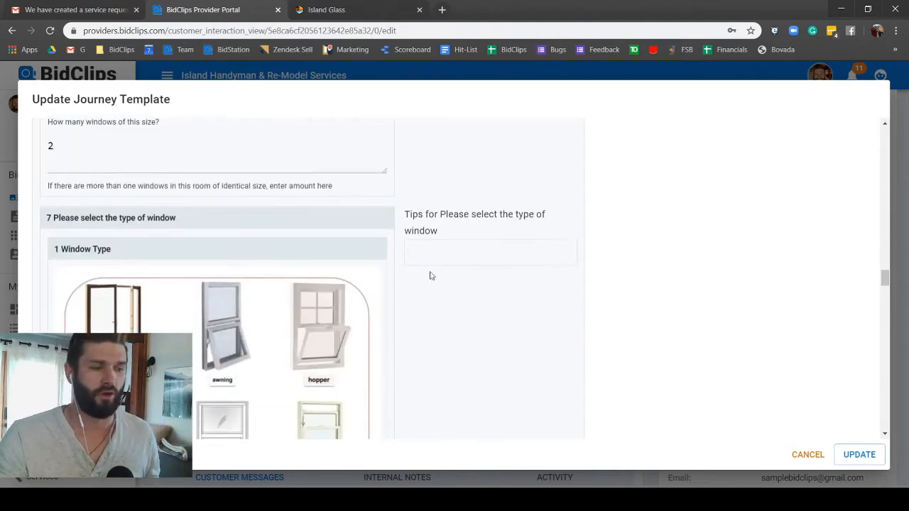
scroll(177, 192, down, 2)
scroll(177, 193, down, 1)
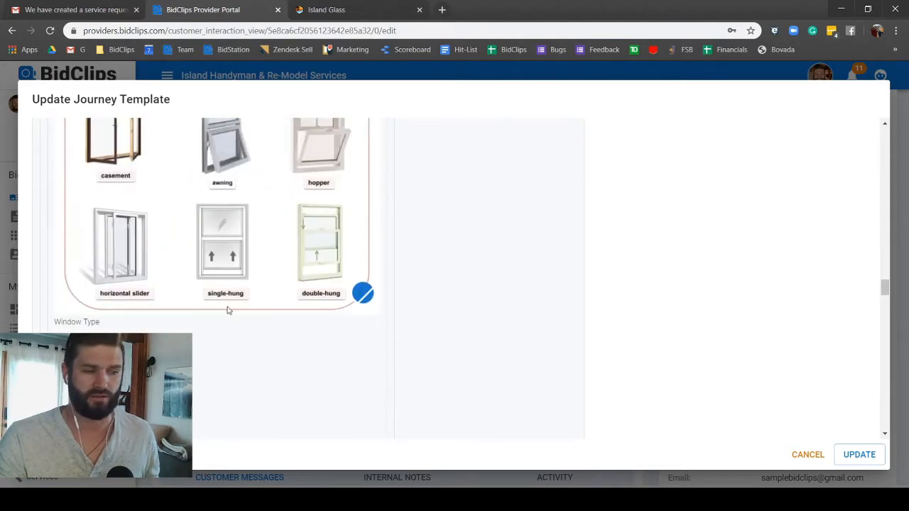
scroll(216, 349, down, 1)
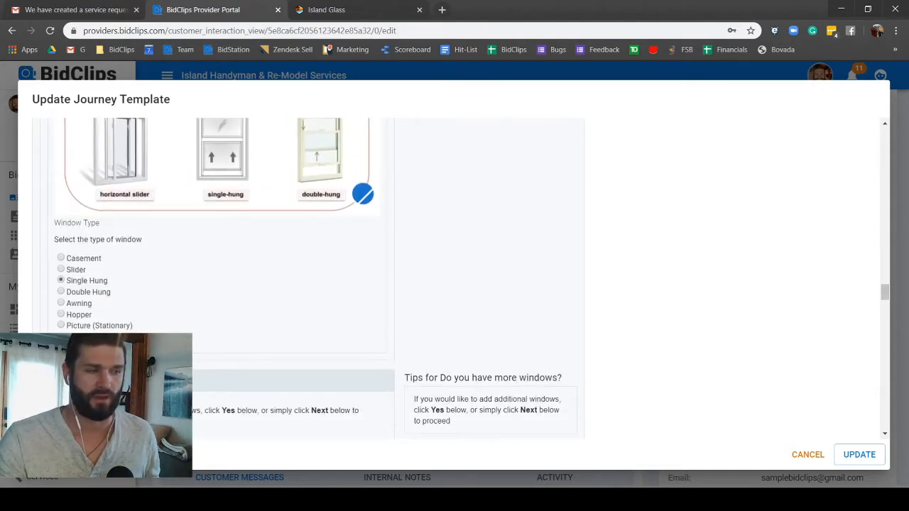
scroll(63, 322, down, 1)
scroll(64, 321, down, 1)
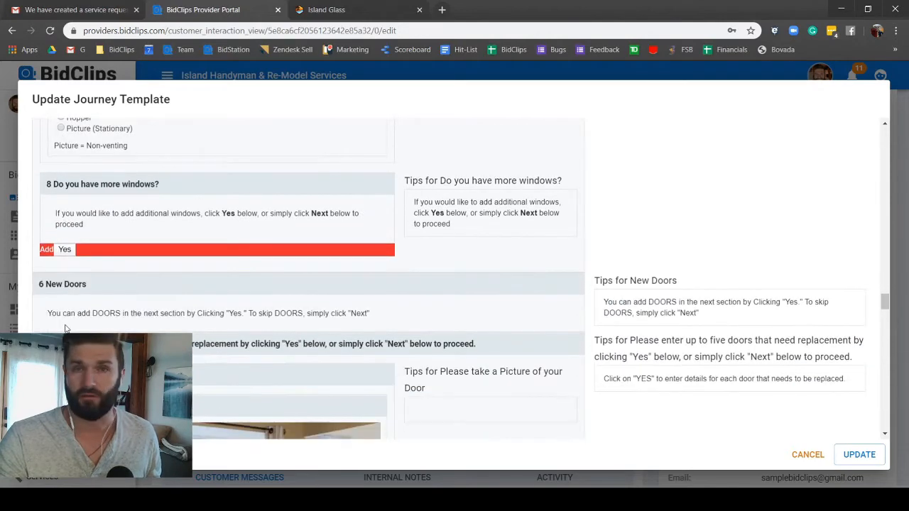
scroll(65, 326, down, 2)
scroll(65, 328, down, 1)
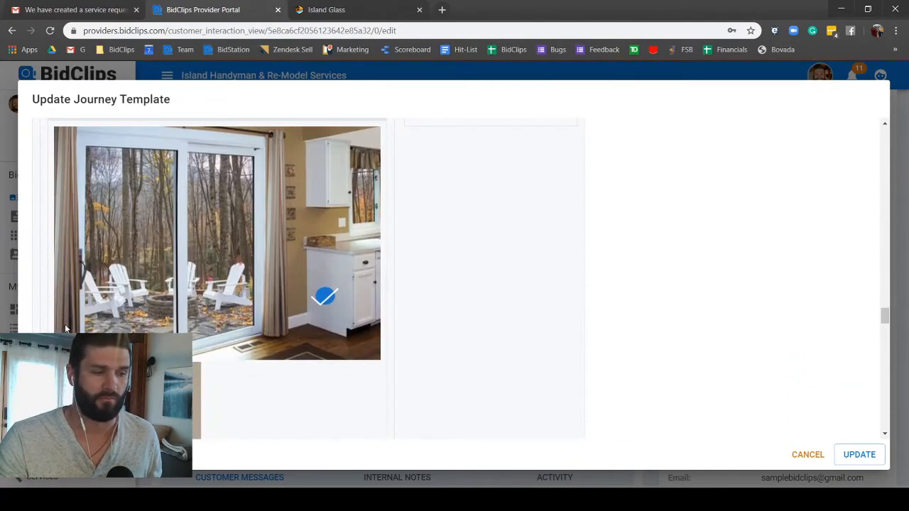
scroll(377, 305, down, 3)
scroll(517, 308, down, 10)
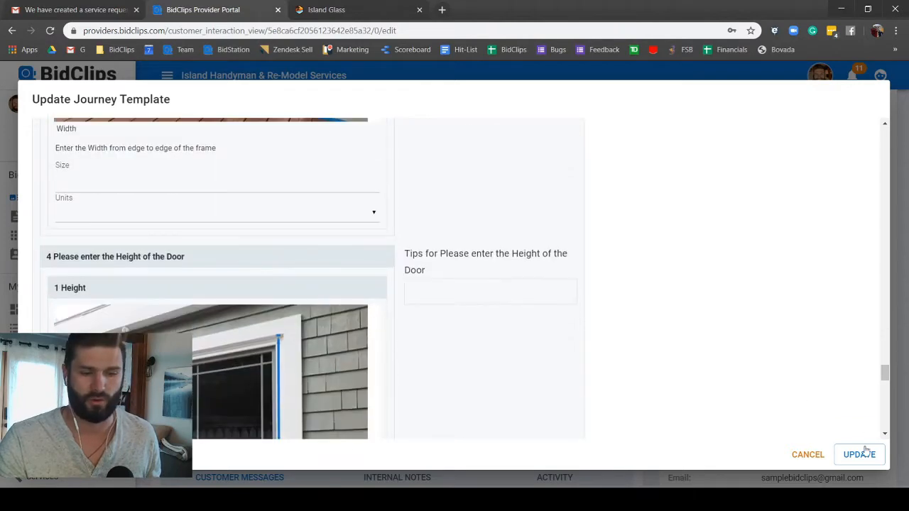
Step: Cancel the Update Journey Template dialog and look over the journey sections and customer messages
click(816, 456)
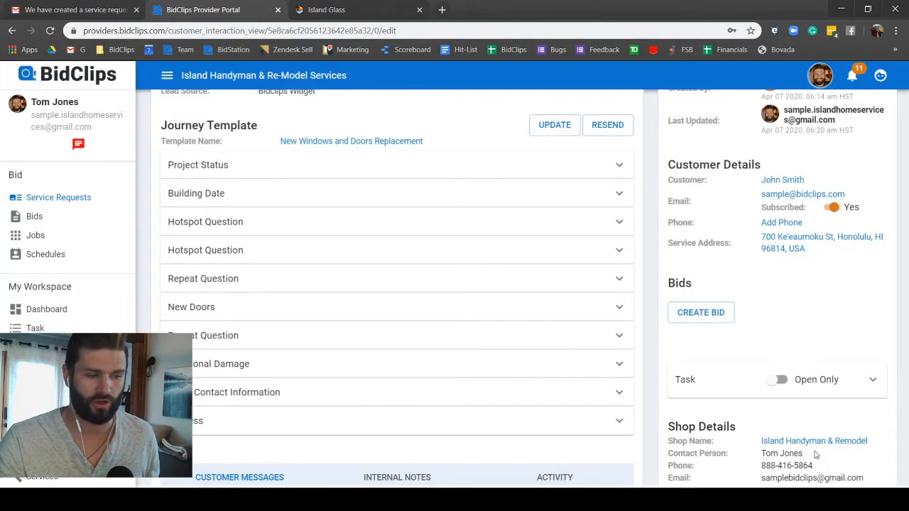
scroll(339, 288, down, 3)
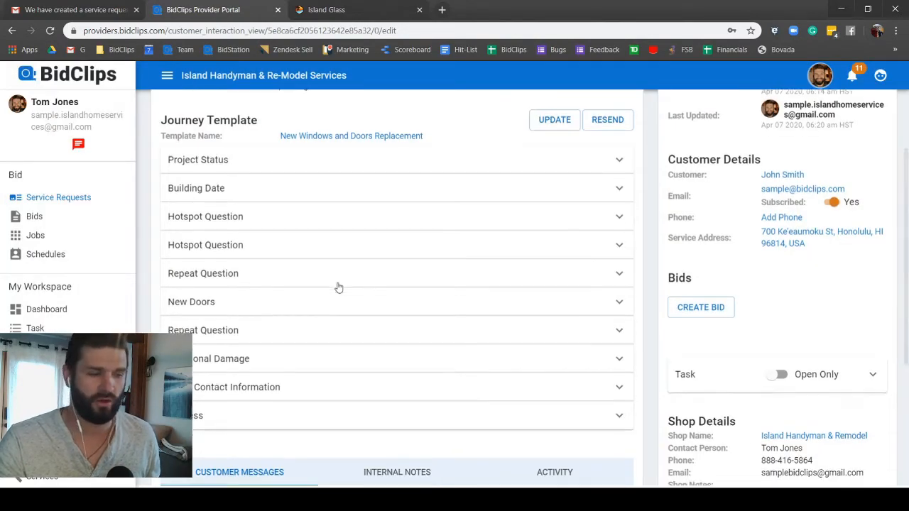
scroll(339, 288, up, 4)
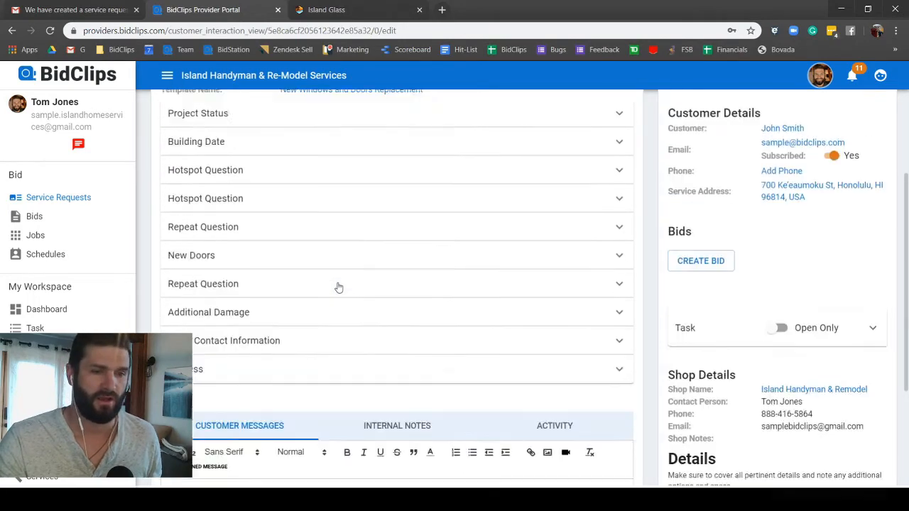
scroll(338, 288, down, 1)
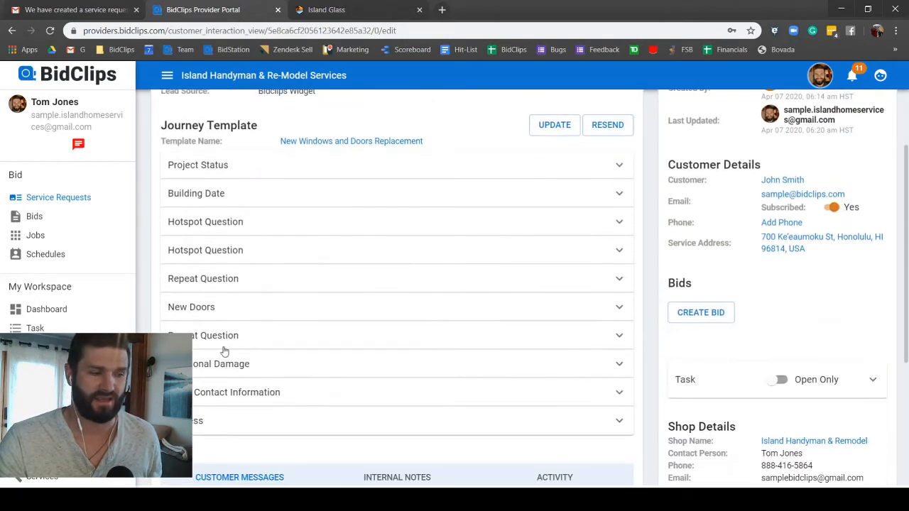
scroll(224, 351, down, 3)
scroll(224, 348, down, 1)
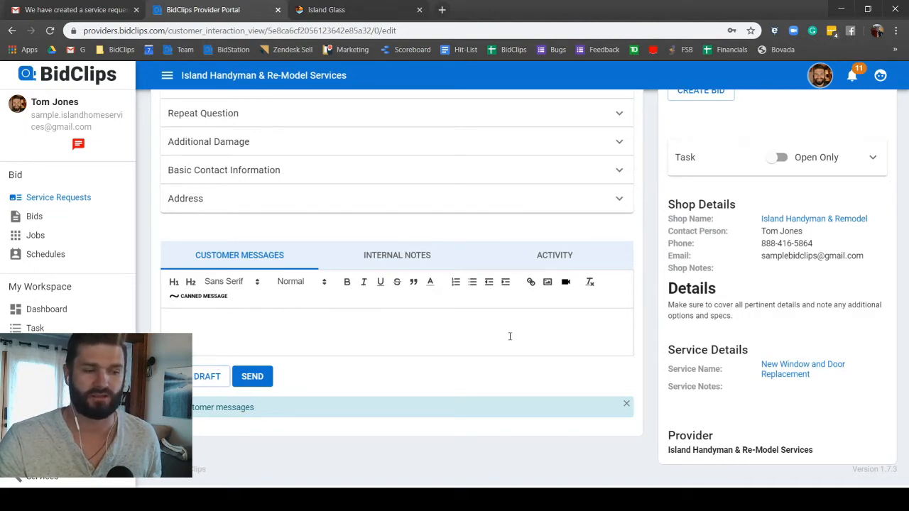
scroll(510, 340, up, 3)
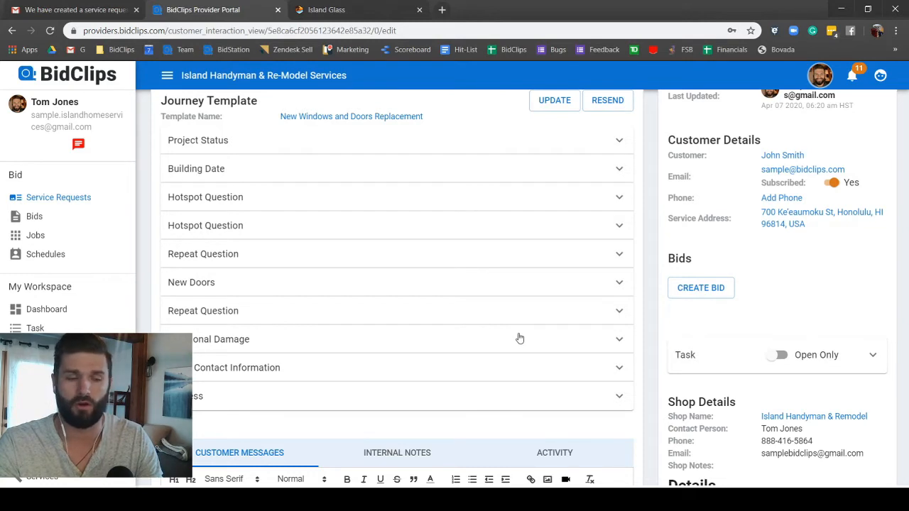
Step: Create a bid from the New Windows (Retrofit) template, answering YES to the Unsaved Changes warning
click(702, 289)
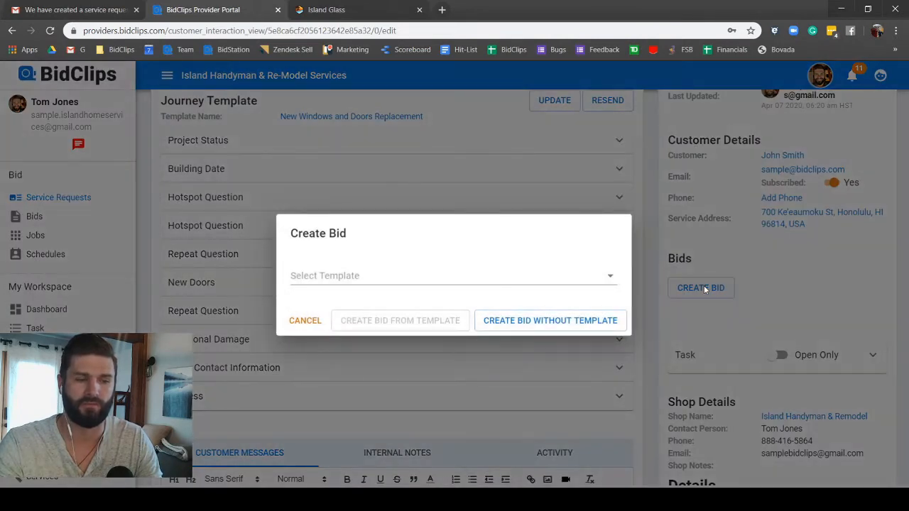
click(352, 276)
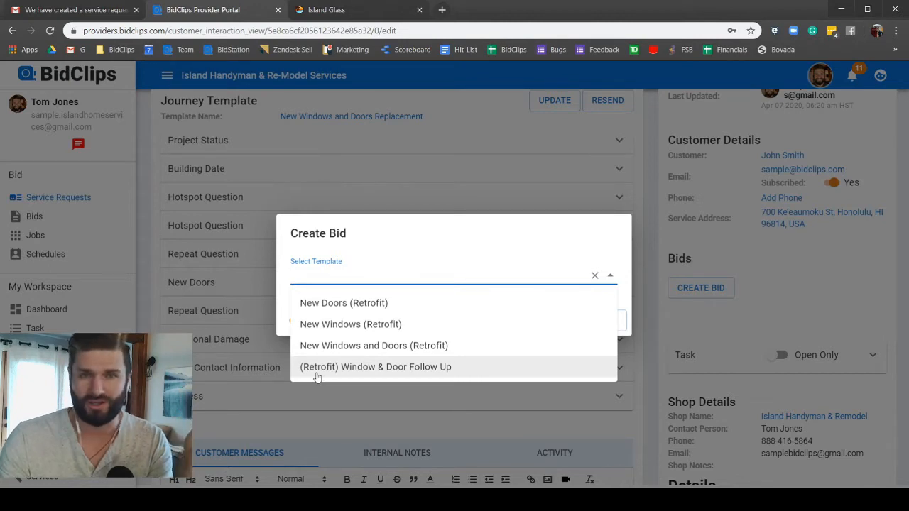
click(346, 325)
click(391, 325)
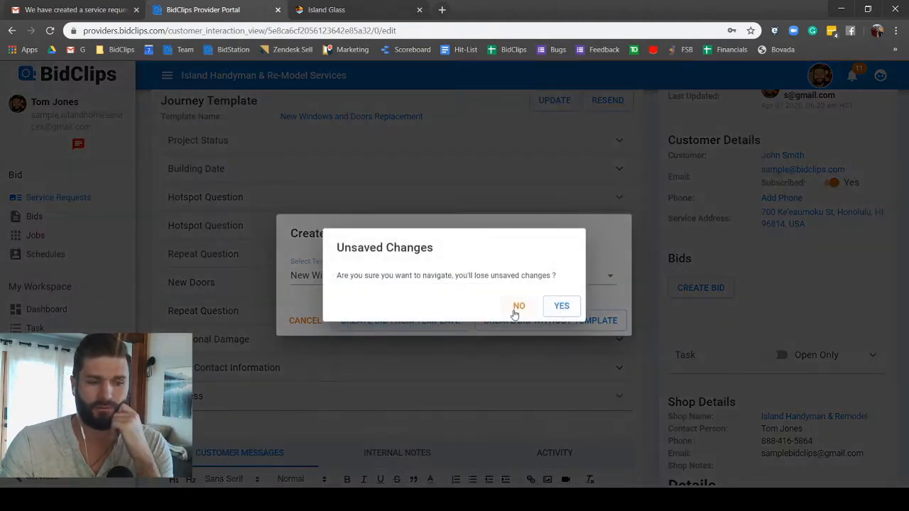
click(559, 306)
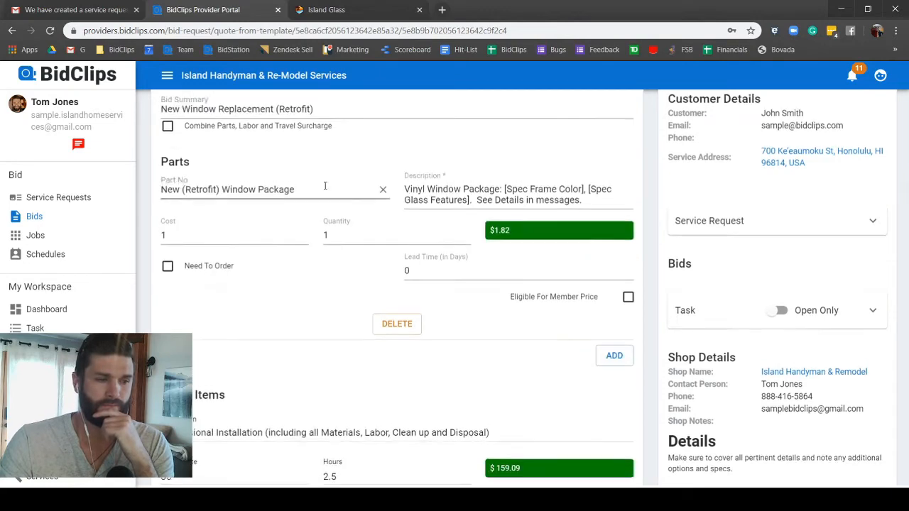
Step: Append 'Single Hung Window' to the bid summary, giving 'New Window Replacement (Retrofit) Single Hung Window'
scroll(321, 206, up, 2)
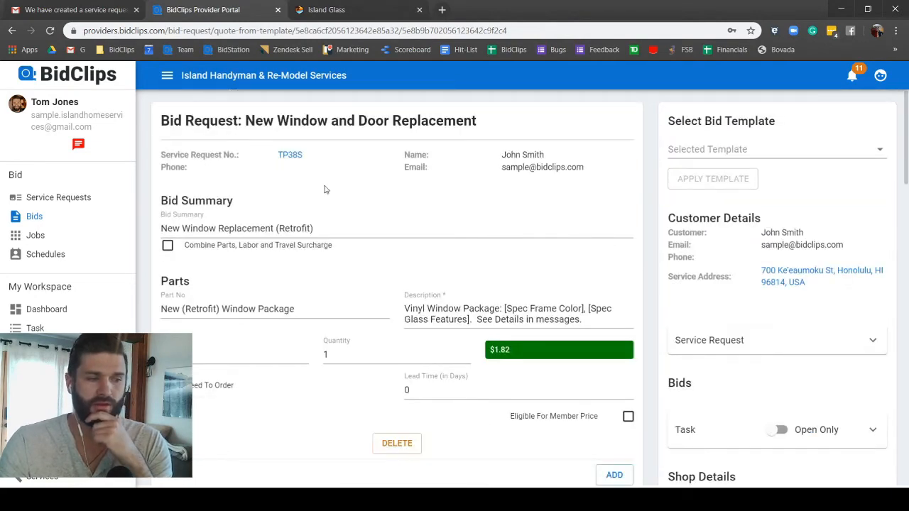
click(183, 234)
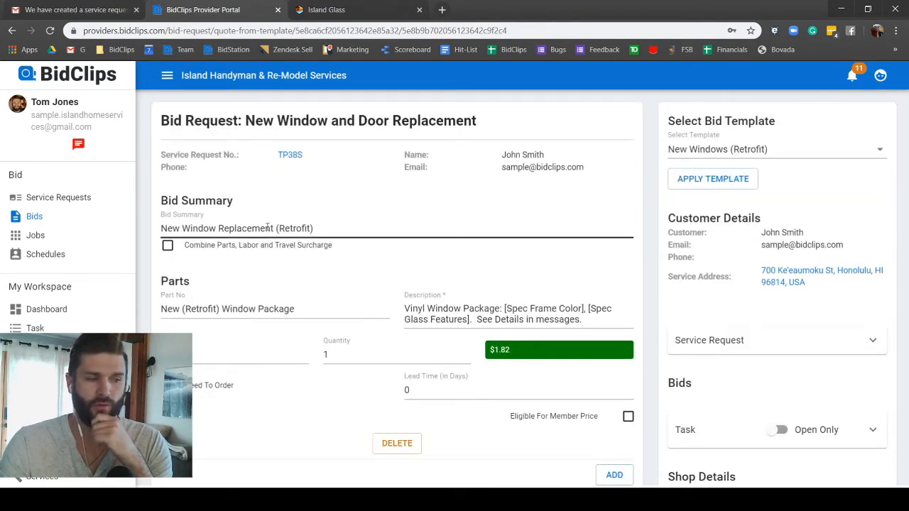
click(324, 231)
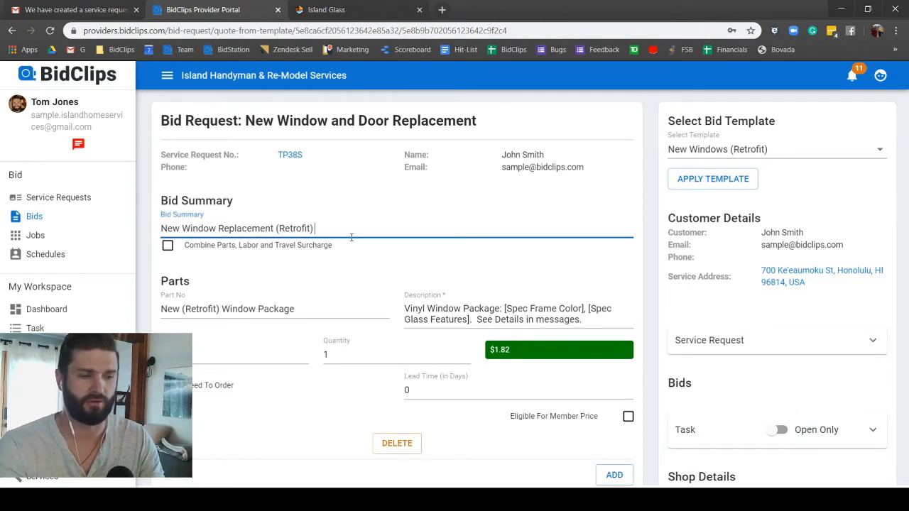
text(Single )
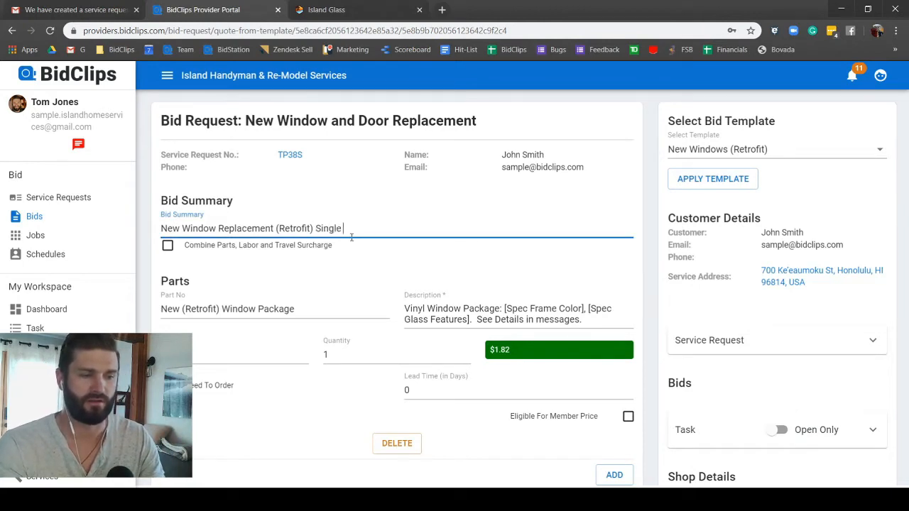
text(Hung )
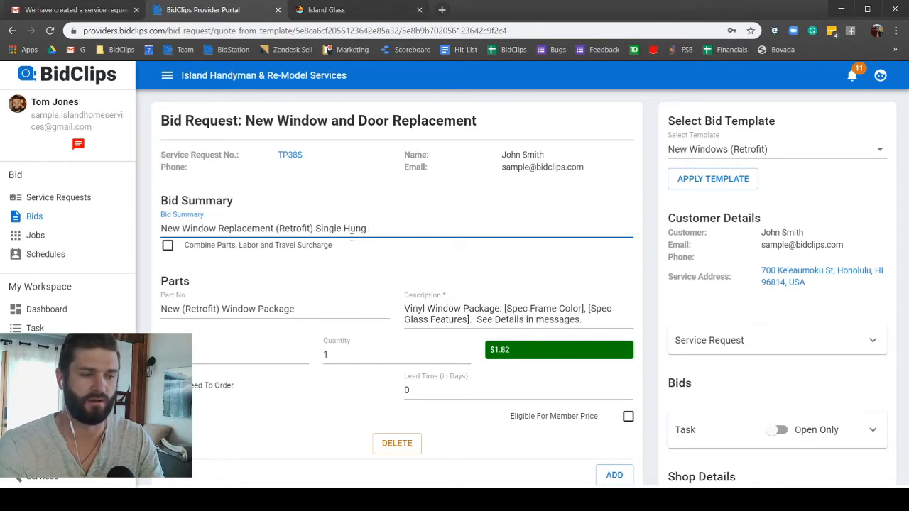
text(win)
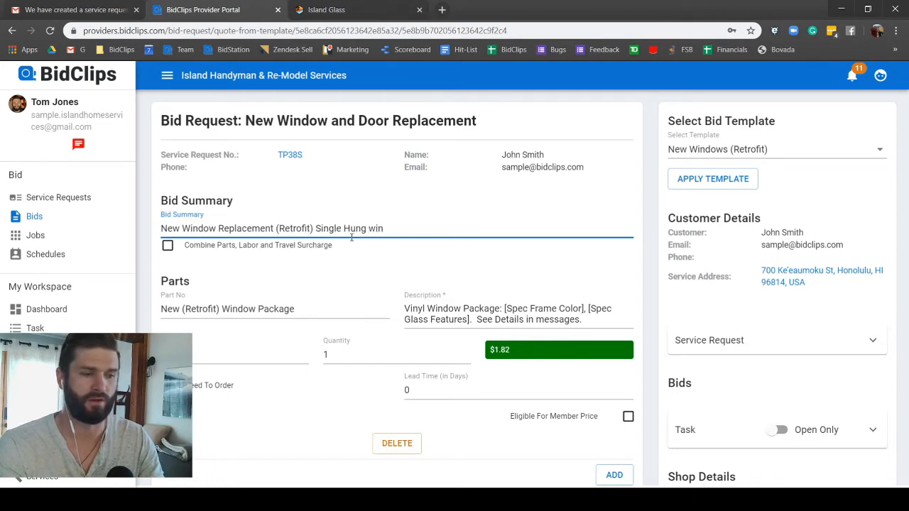
text(dow)
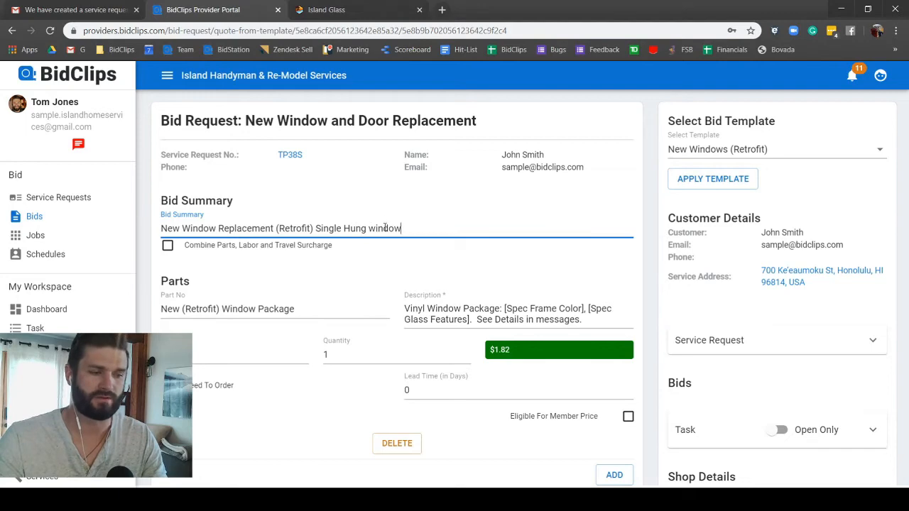
double_click(376, 229)
text(Window)
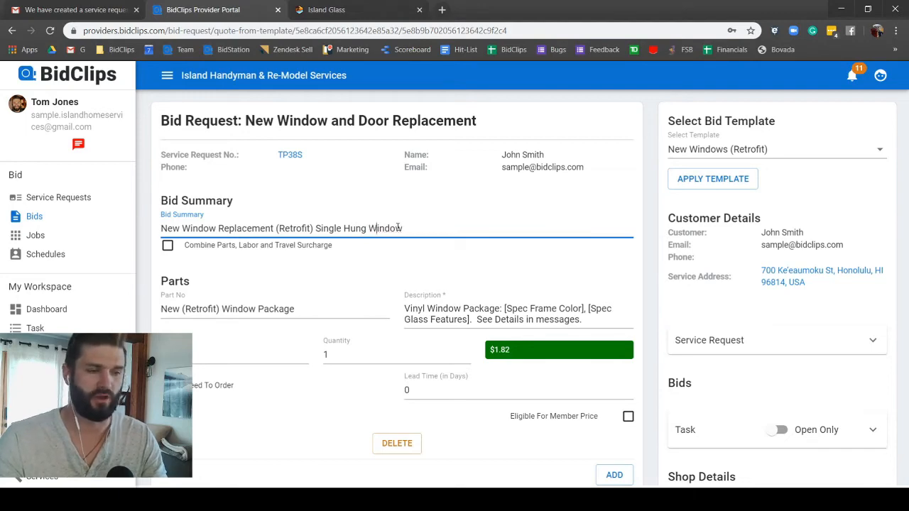
scroll(319, 282, down, 2)
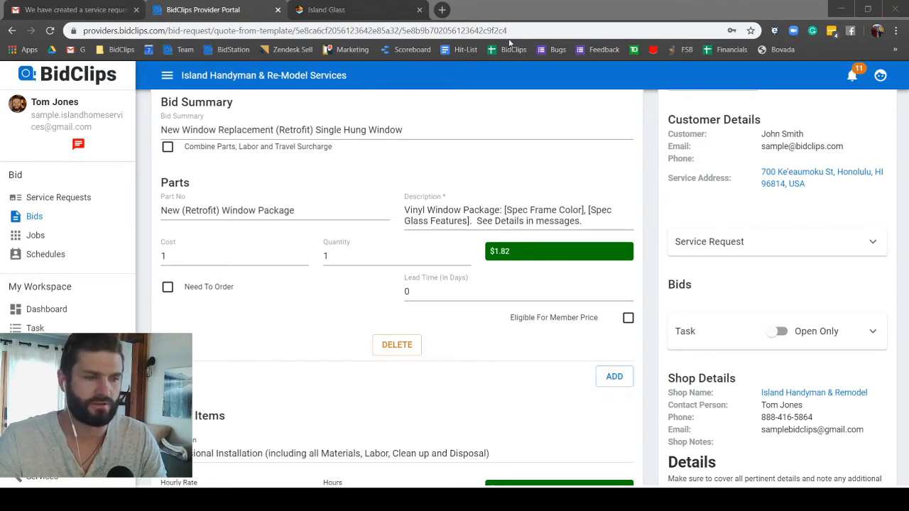
click(566, 114)
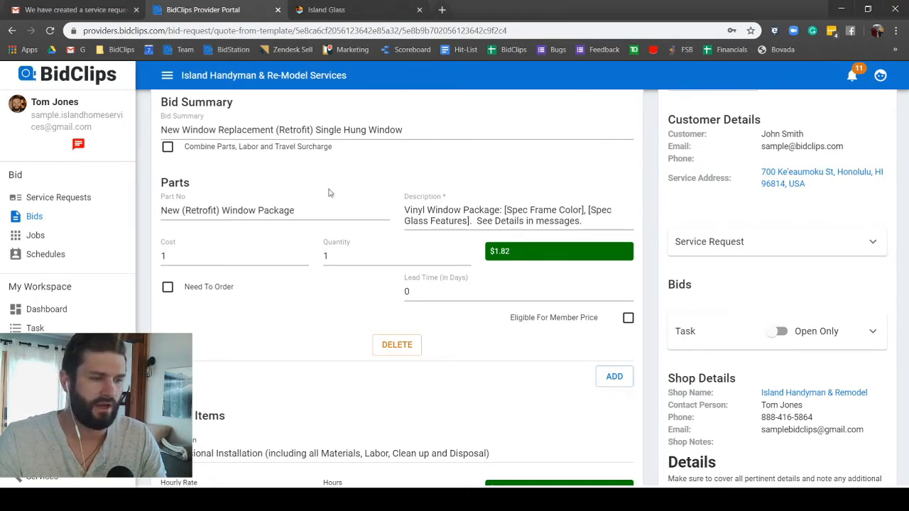
click(179, 250)
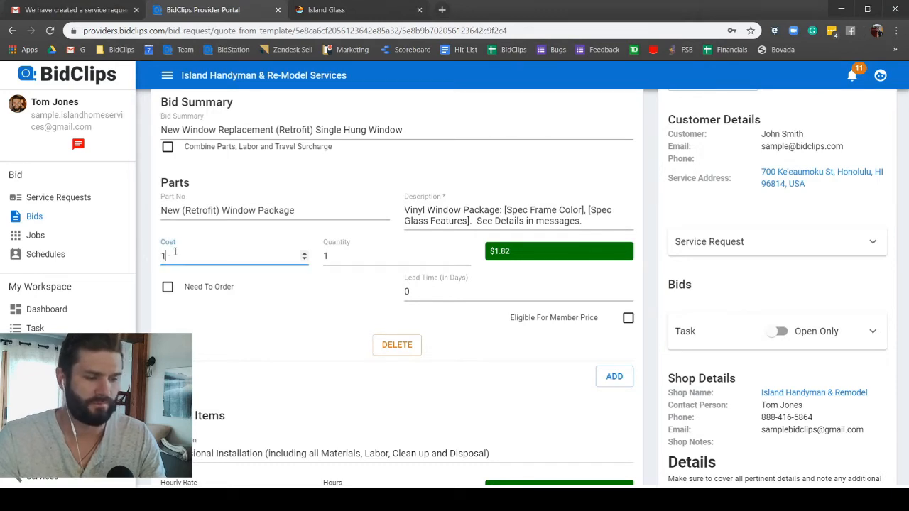
text(64)
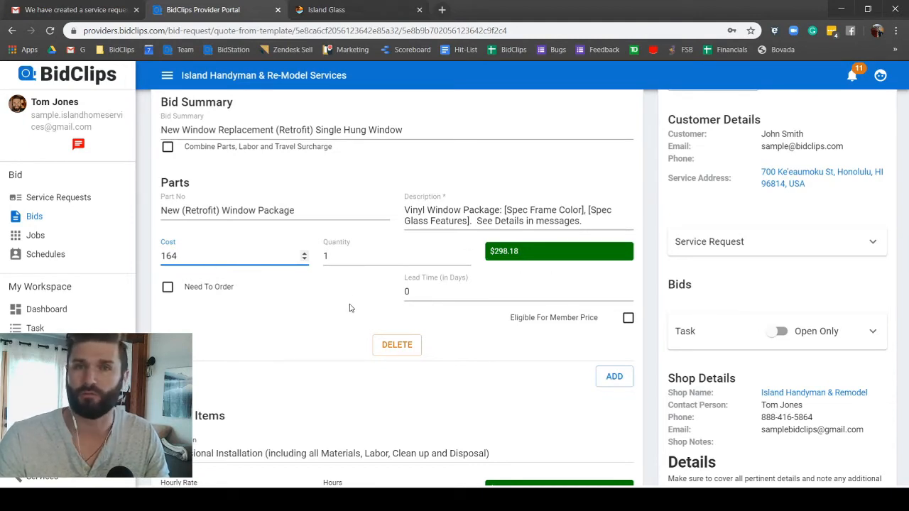
scroll(347, 312, down, 3)
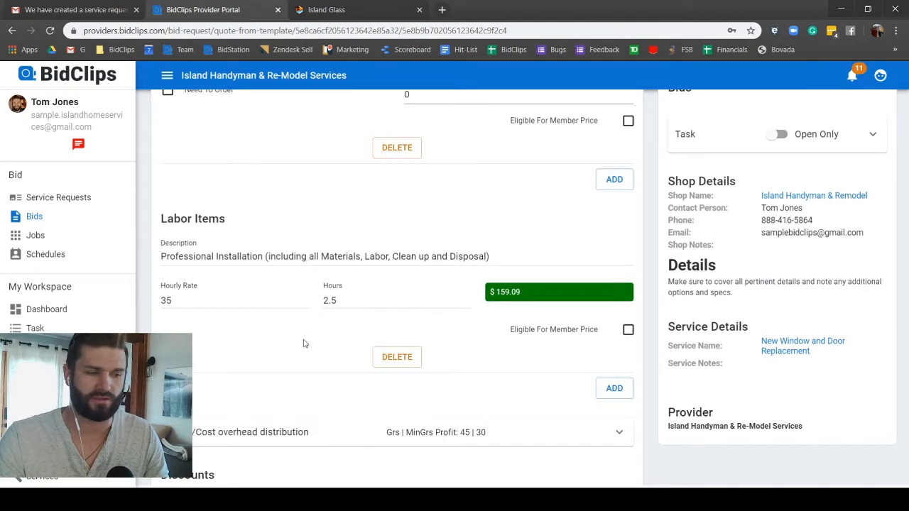
scroll(304, 342, down, 2)
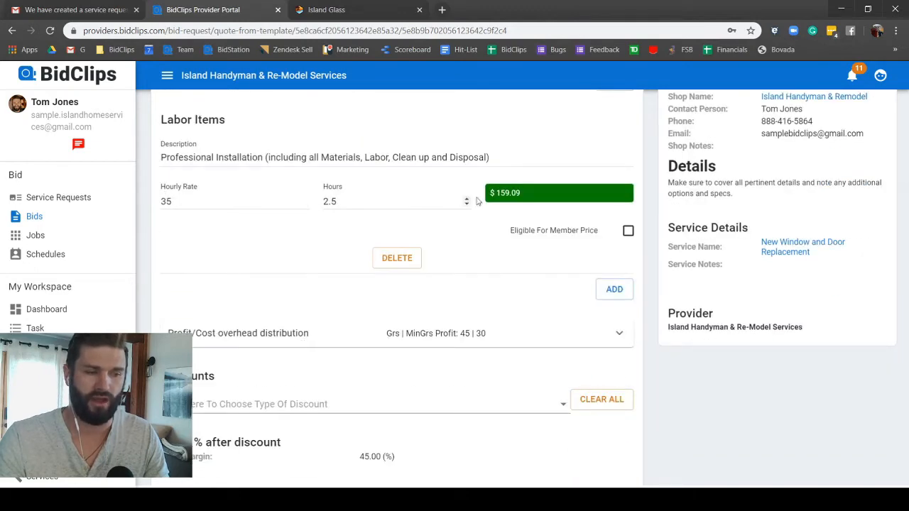
scroll(452, 291, down, 2)
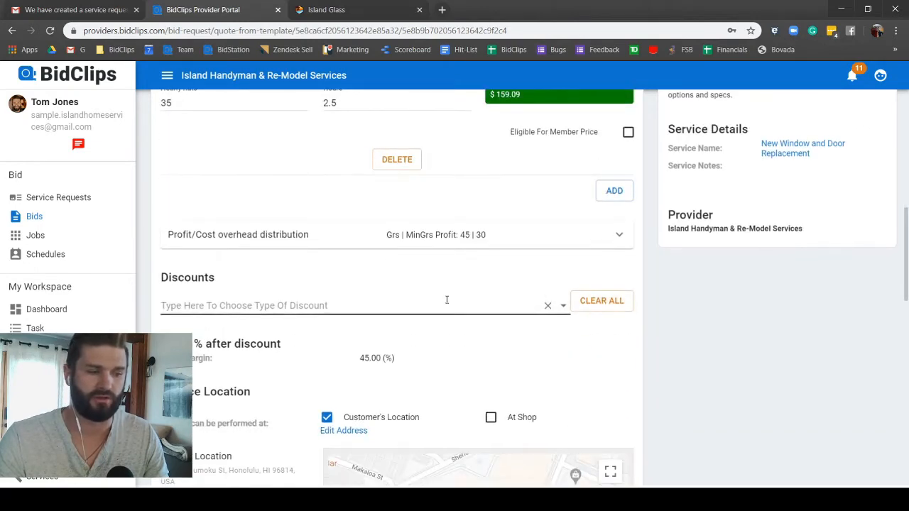
scroll(291, 335, down, 2)
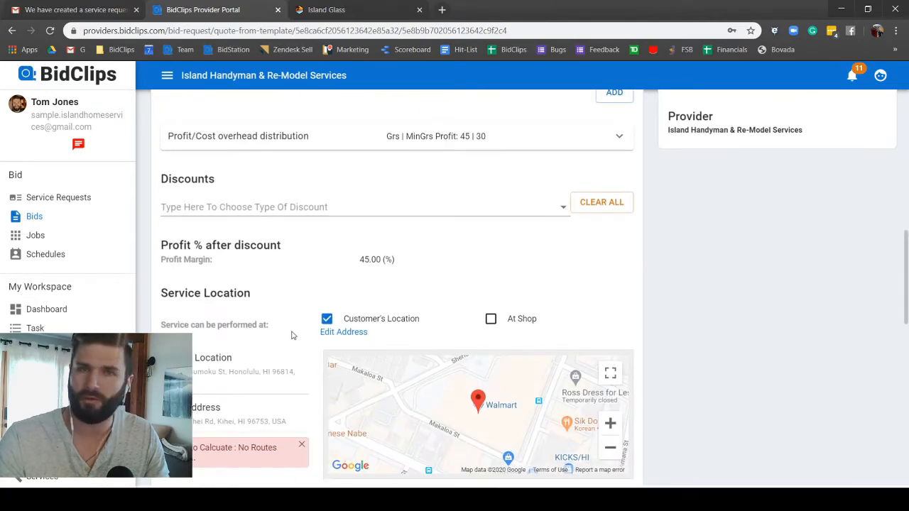
scroll(291, 335, down, 2)
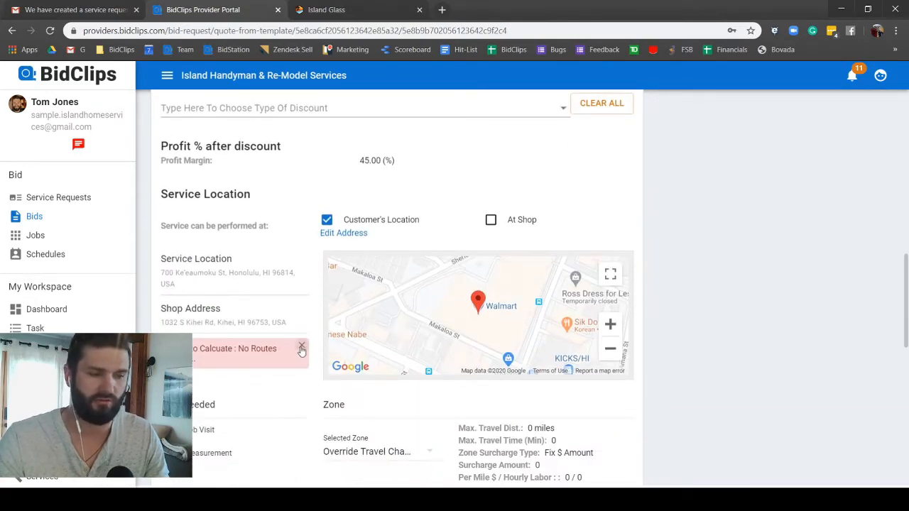
click(301, 348)
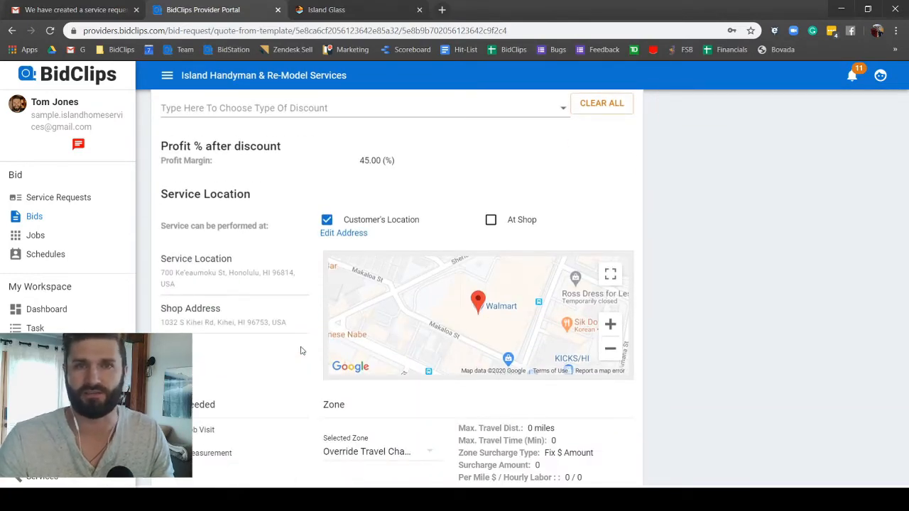
scroll(257, 354, down, 4)
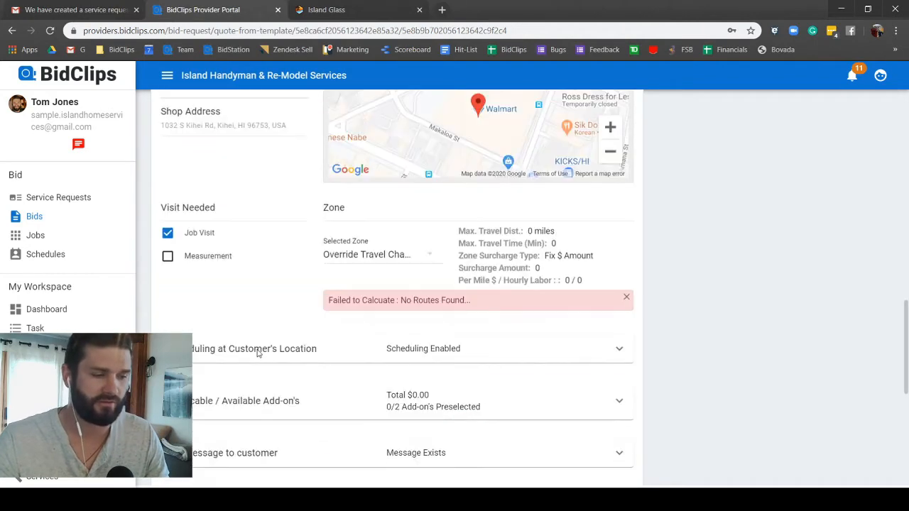
scroll(258, 354, down, 4)
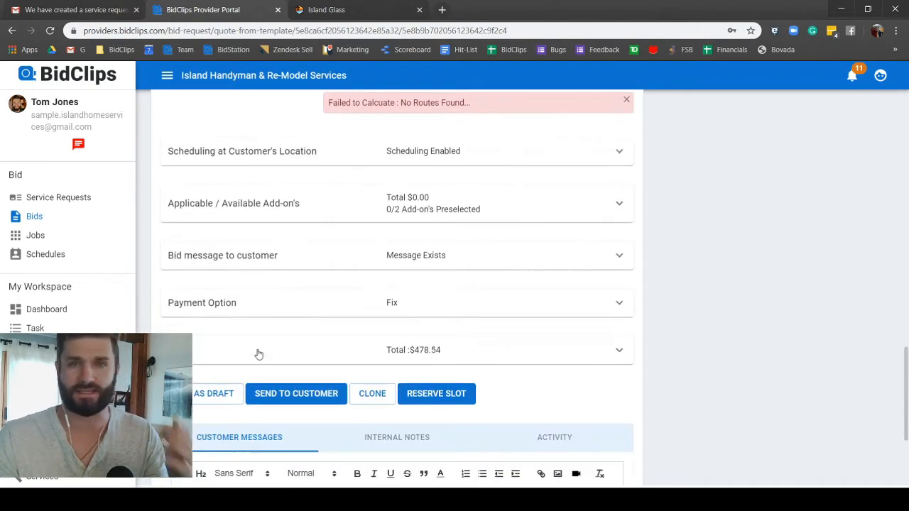
Step: Expand the bid message to customer, try a greeting line to the customer, then delete it
click(432, 266)
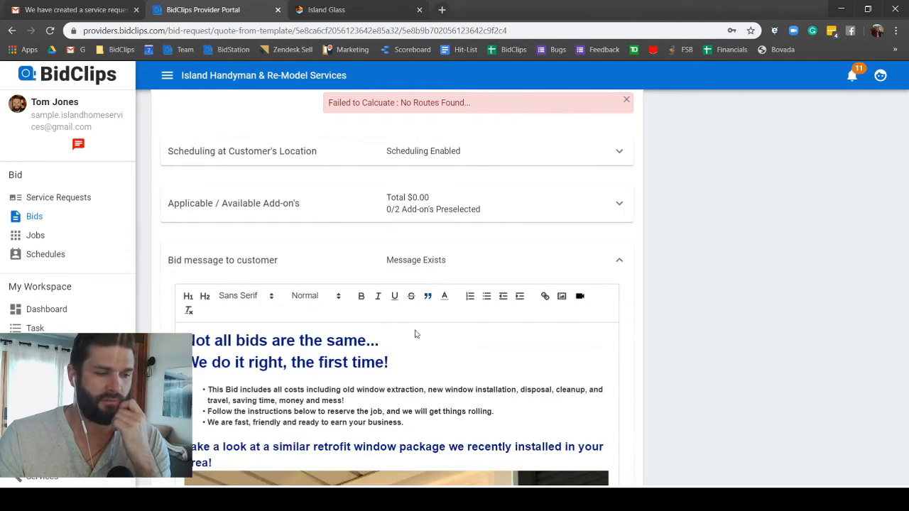
scroll(407, 364, down, 2)
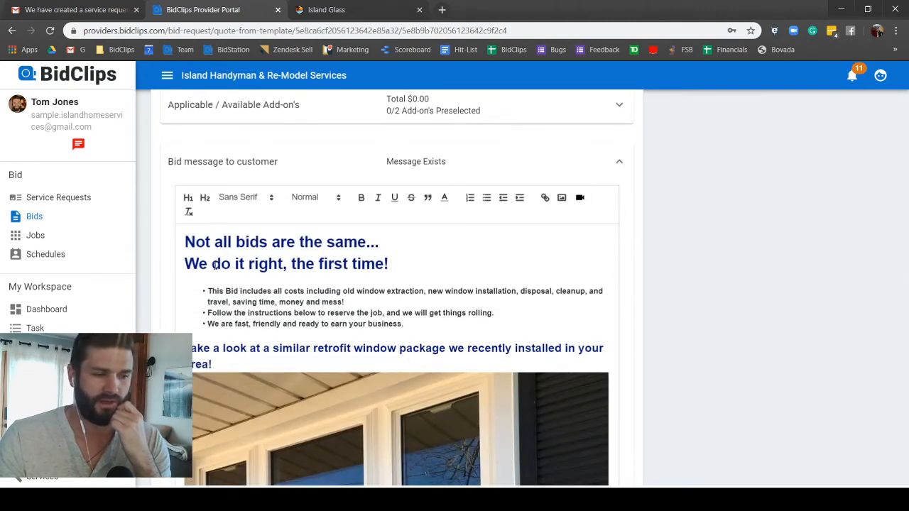
scroll(222, 269, down, 2)
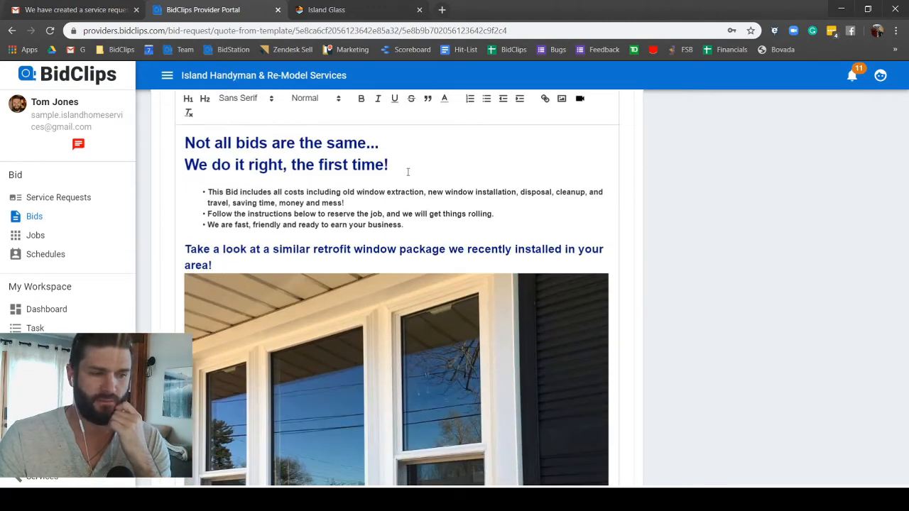
click(185, 143)
key(Return)
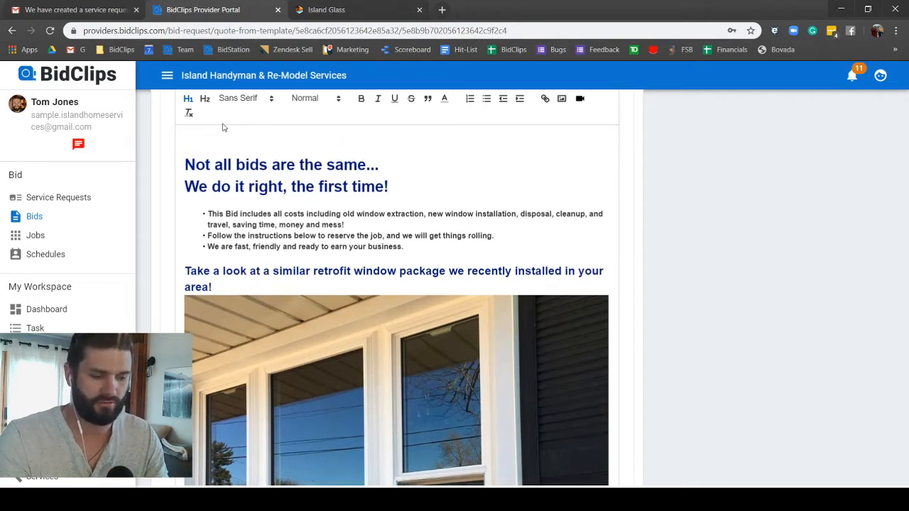
text(Thank)
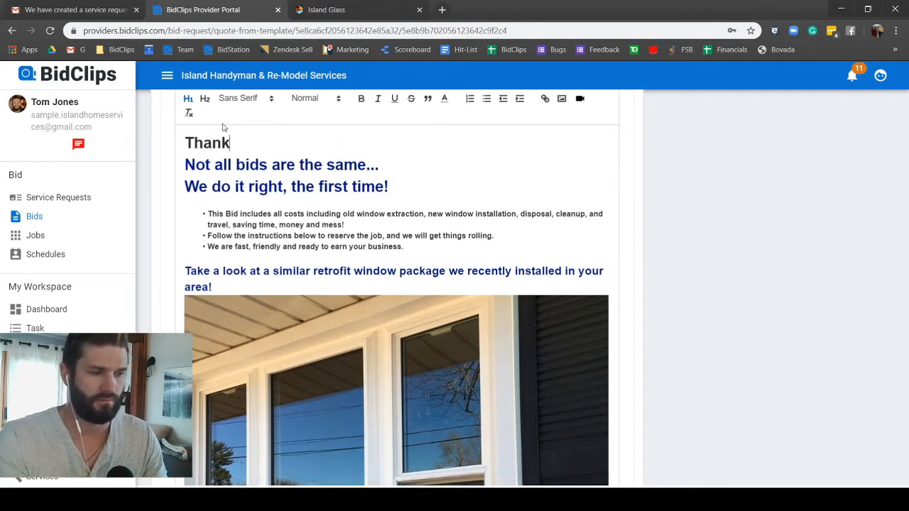
text( you Mrs. )
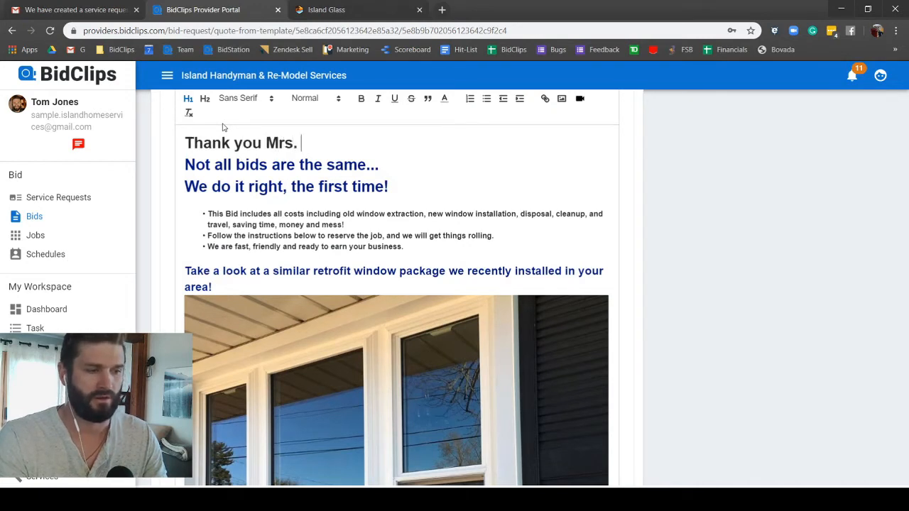
text(Thomps)
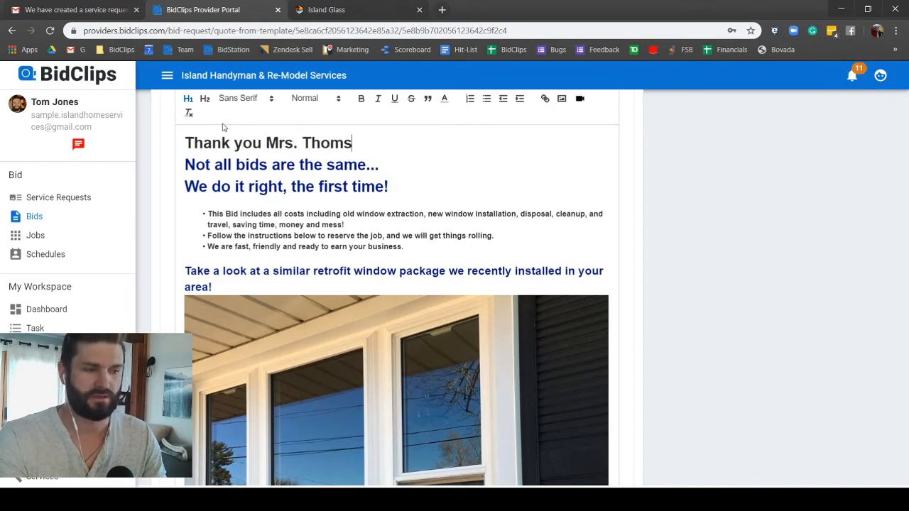
key(BackSpace)
text(pson)
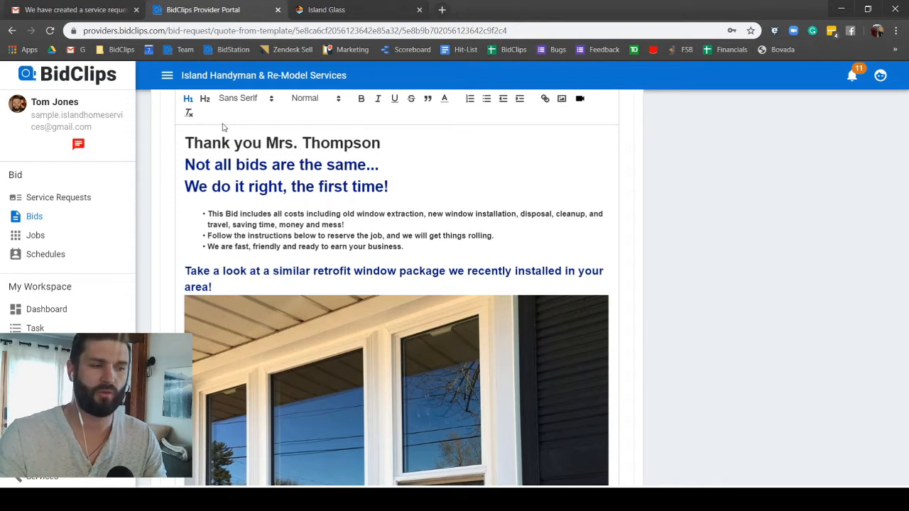
drag(382, 143, 151, 135)
key(BackSpace)
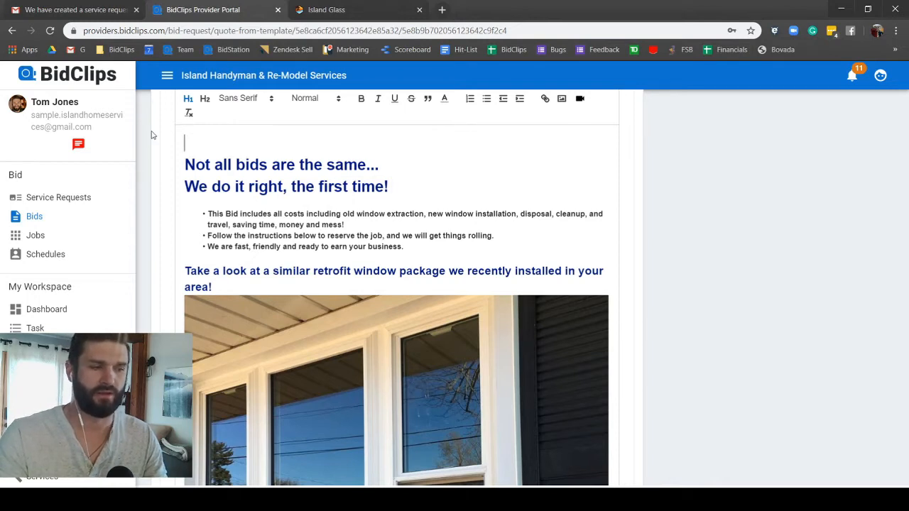
key(Delete)
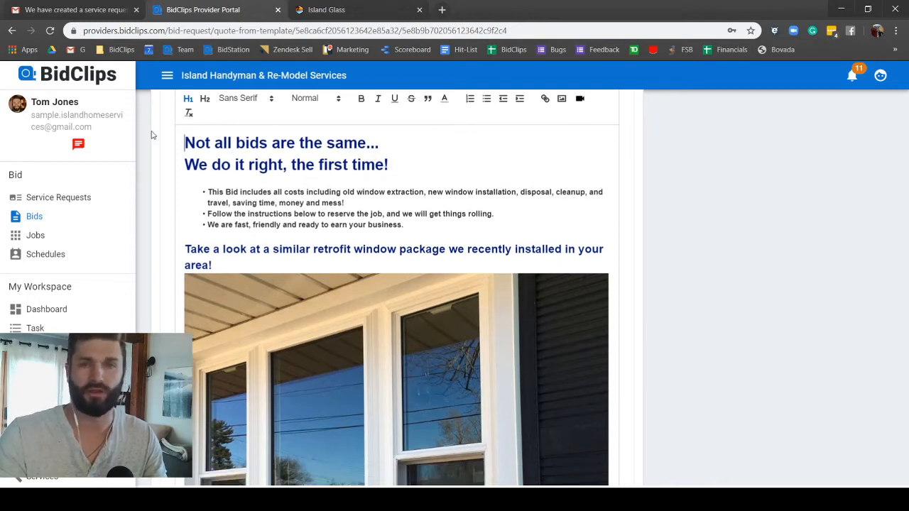
Step: Delete the '[Enter Spec sheet…]' placeholder under Details of your new windows
scroll(151, 135, down, 2)
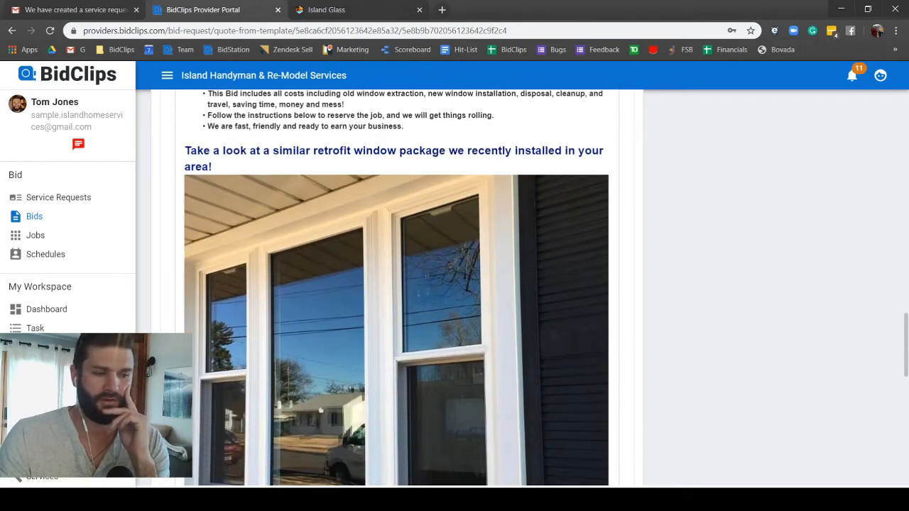
scroll(332, 396, down, 8)
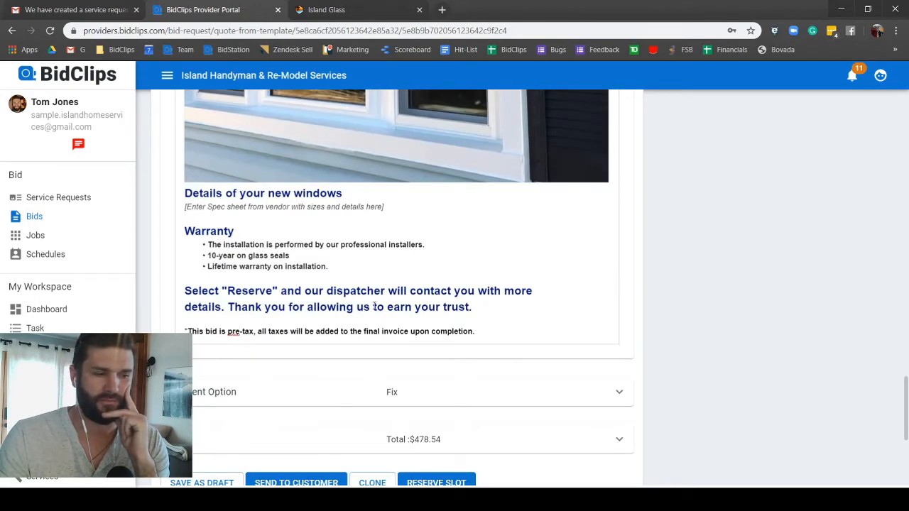
drag(385, 206, 170, 208)
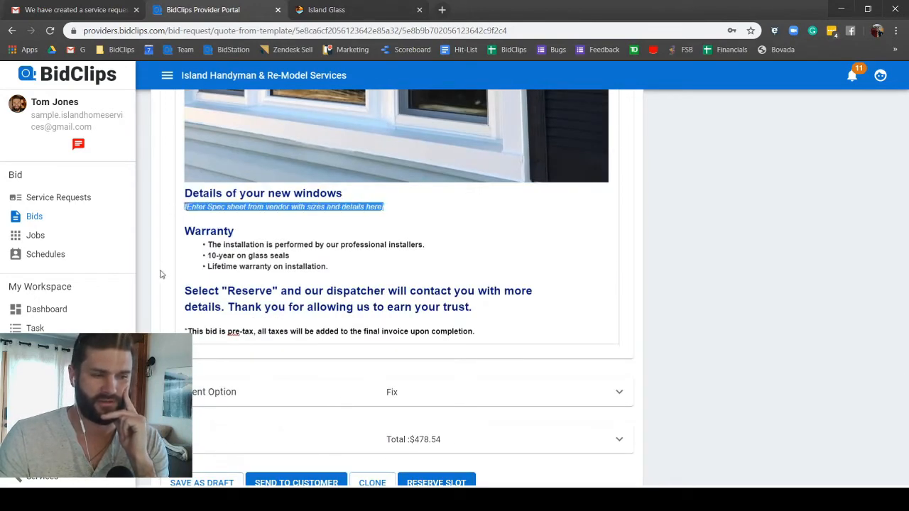
key(BackSpace)
scroll(505, 254, up, 1)
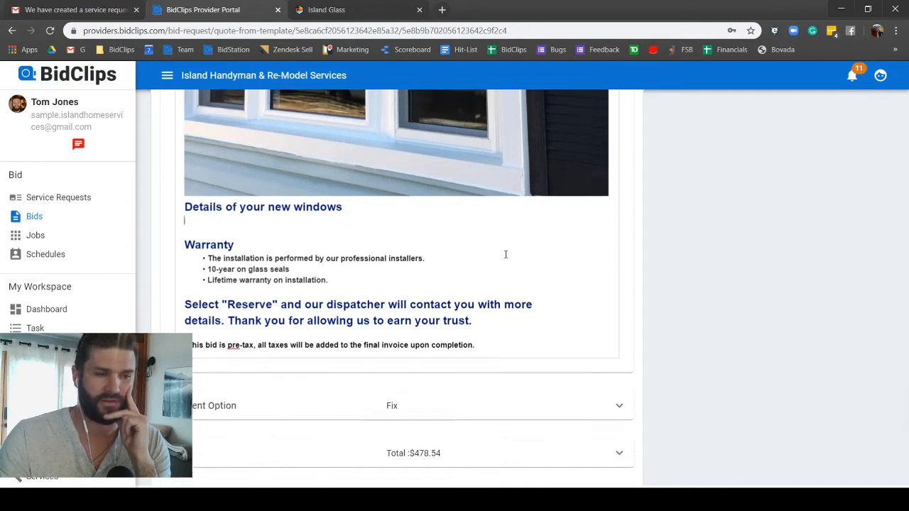
scroll(506, 254, up, 5)
scroll(676, 170, up, 5)
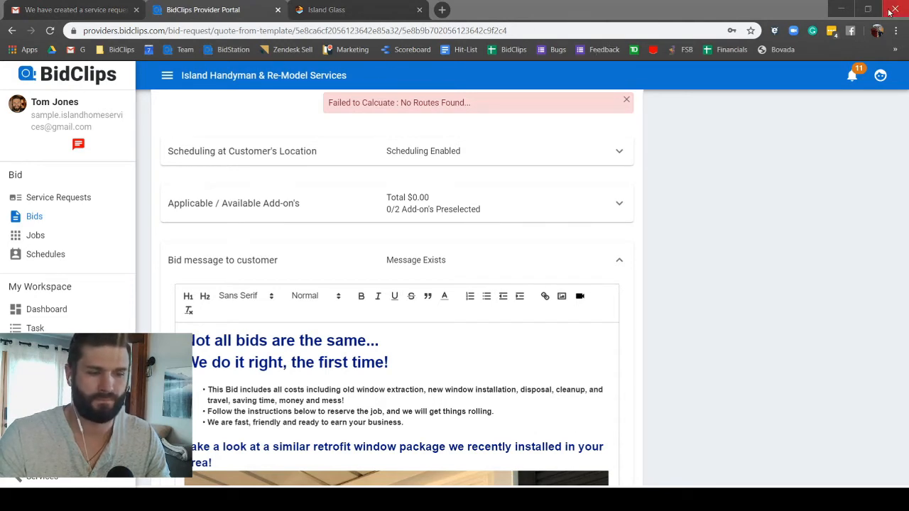
Step: In the message editor, choose Add Image from Local Storage from the image tool
click(613, 335)
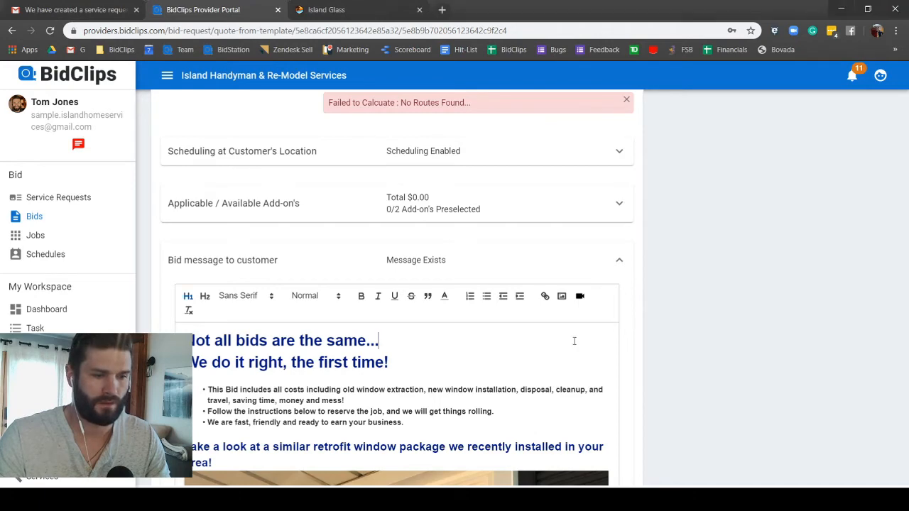
click(562, 296)
click(460, 282)
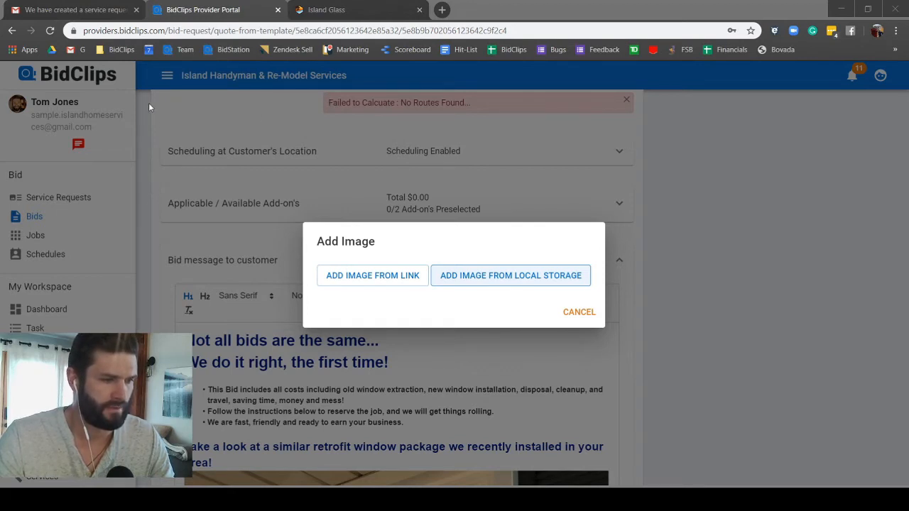
Step: Close the Add Image dialog and confirm the Alside quote sheet appears below the pre-tax note
click(452, 467)
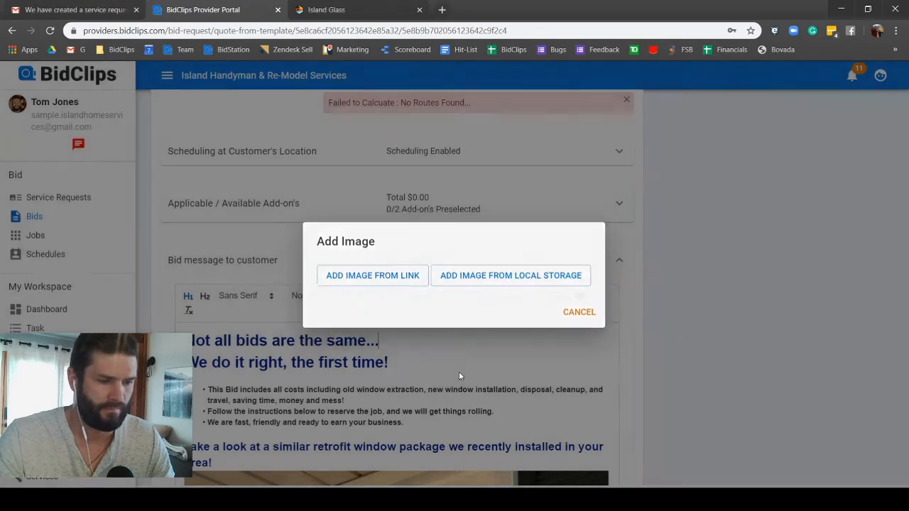
scroll(459, 368, down, 10)
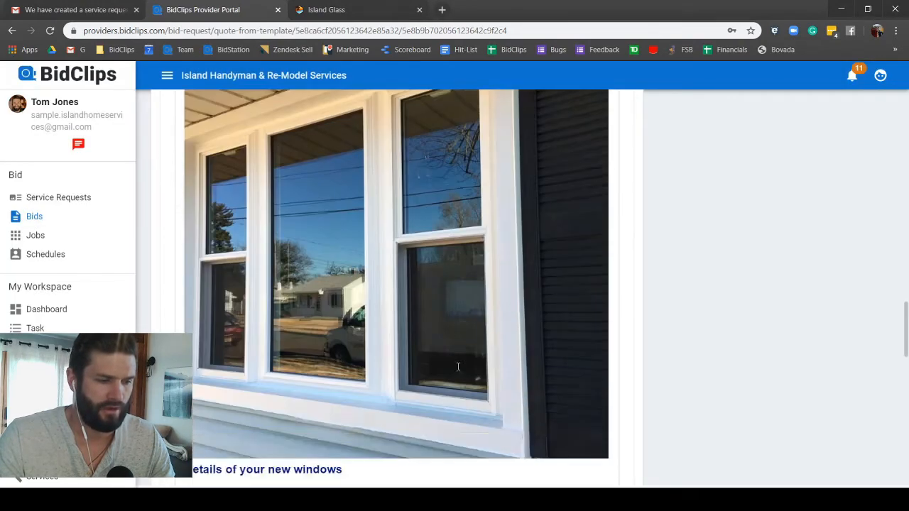
scroll(463, 364, down, 3)
scroll(447, 355, up, 6)
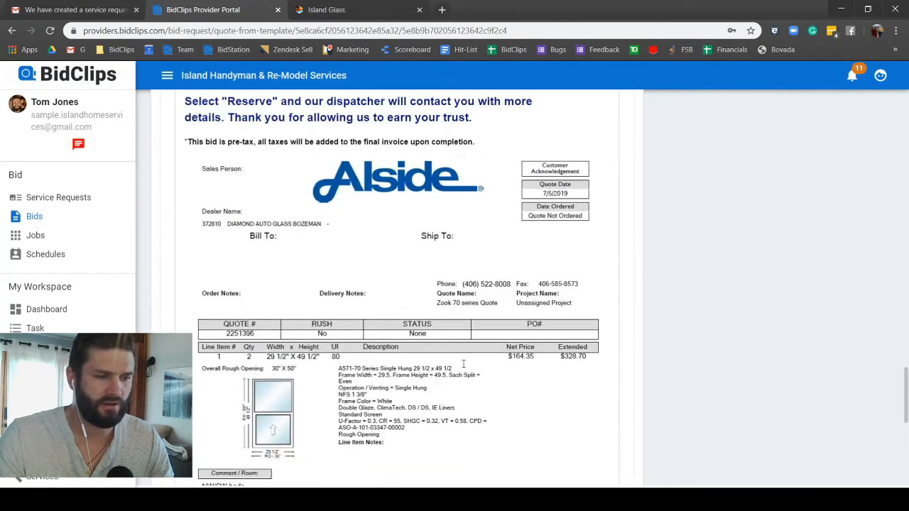
scroll(426, 351, down, 2)
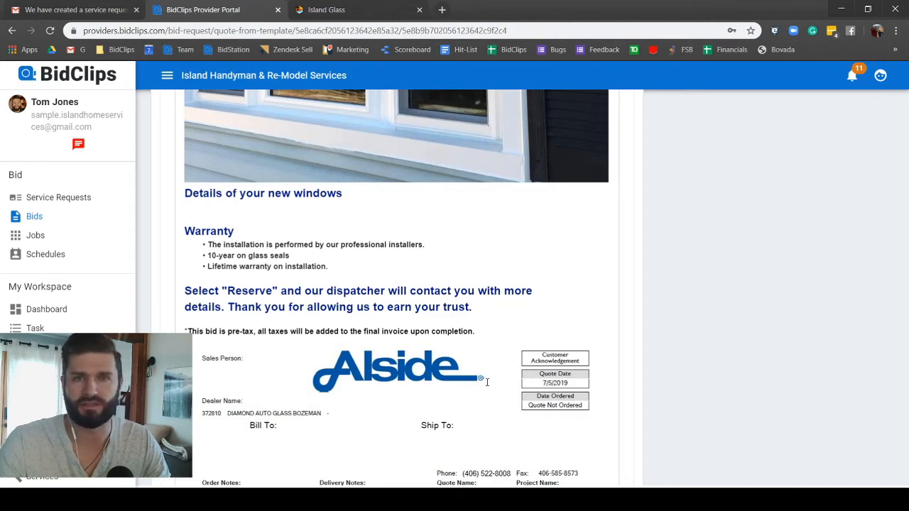
scroll(482, 380, down, 4)
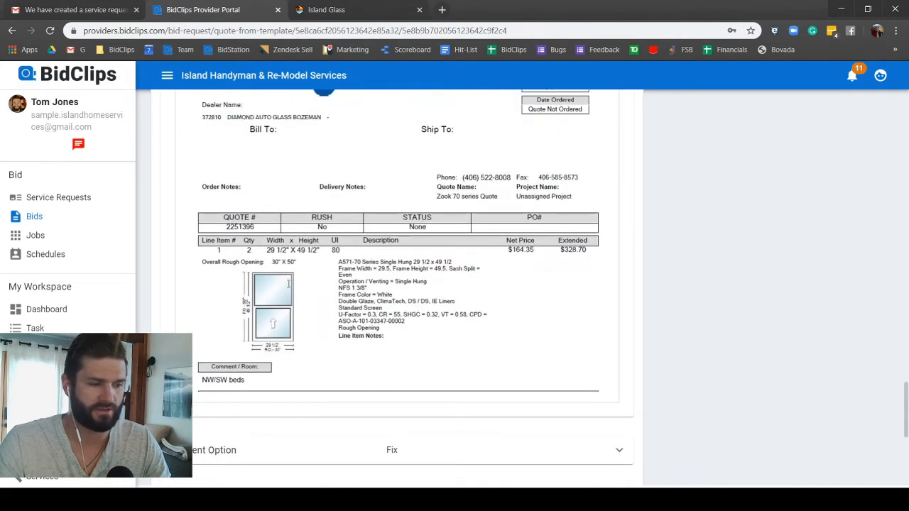
scroll(571, 255, down, 5)
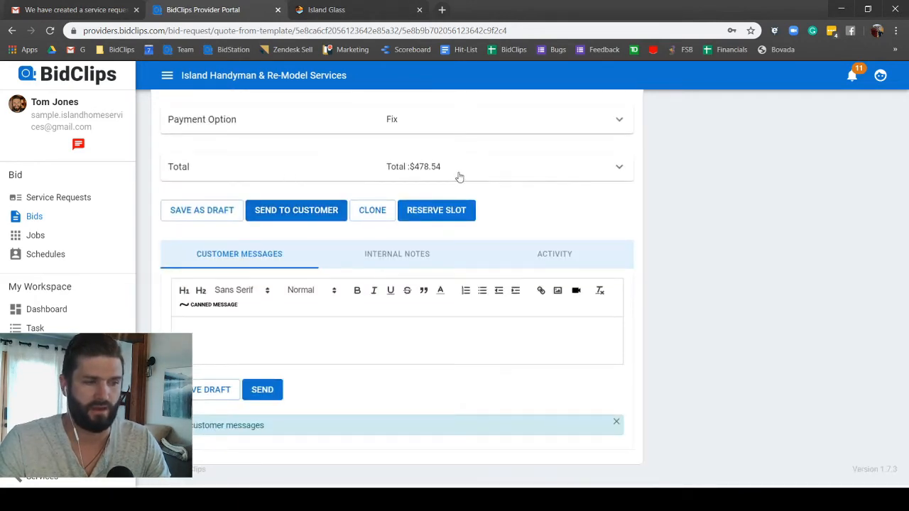
scroll(458, 181, up, 9)
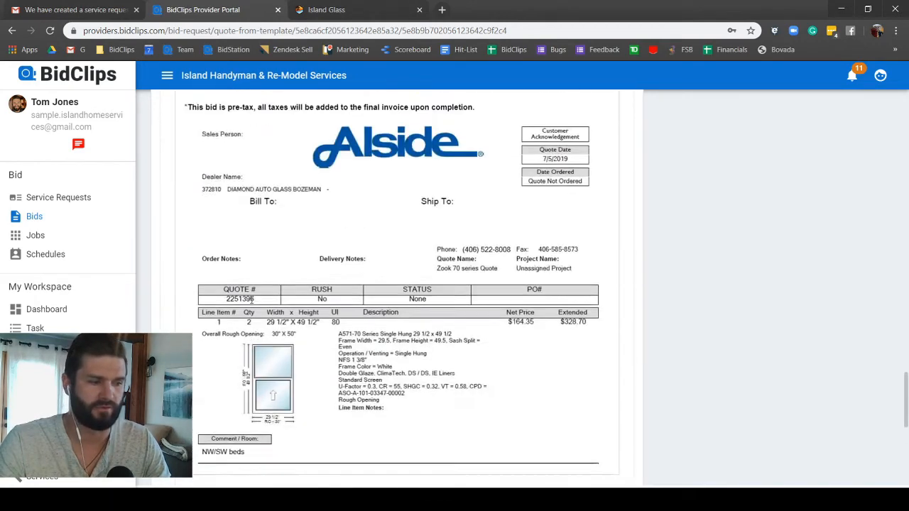
scroll(251, 299, up, 2)
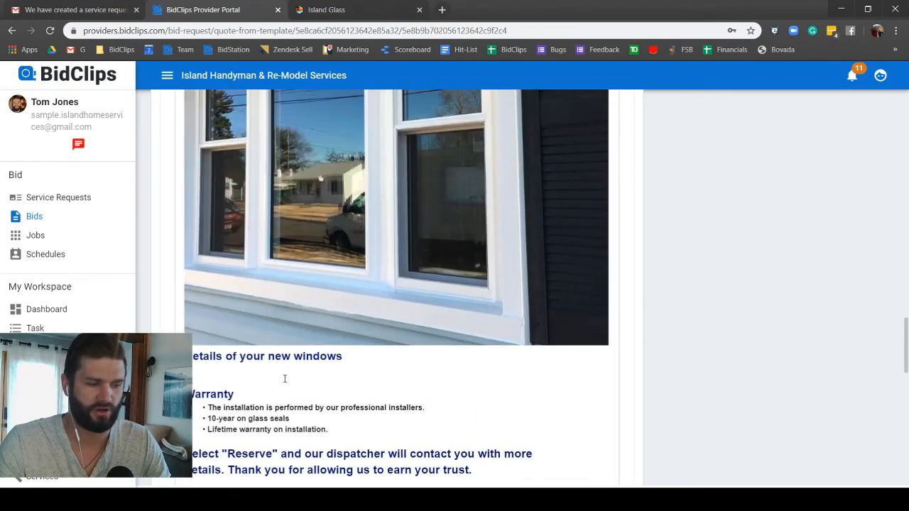
scroll(285, 378, up, 5)
scroll(380, 296, down, 10)
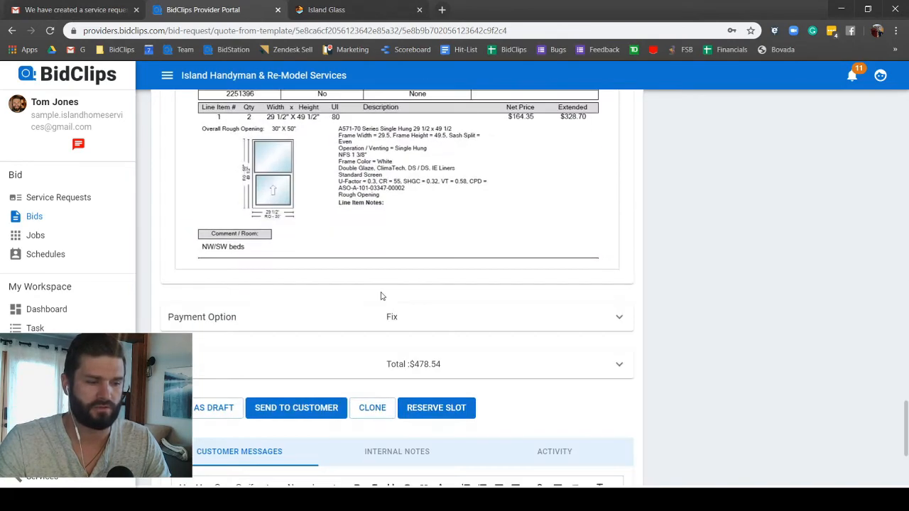
scroll(380, 296, down, 3)
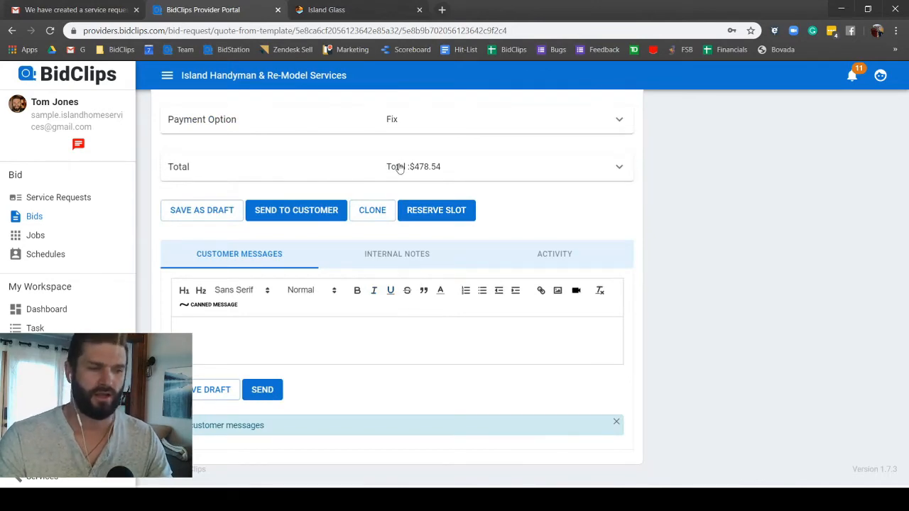
scroll(718, 196, up, 5)
scroll(714, 191, up, 12)
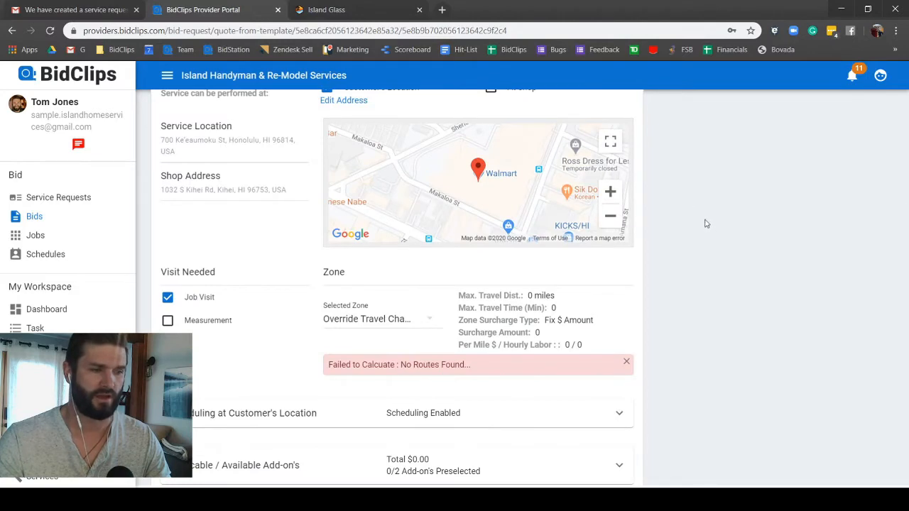
scroll(706, 227, up, 3)
scroll(707, 227, down, 6)
scroll(706, 226, down, 1)
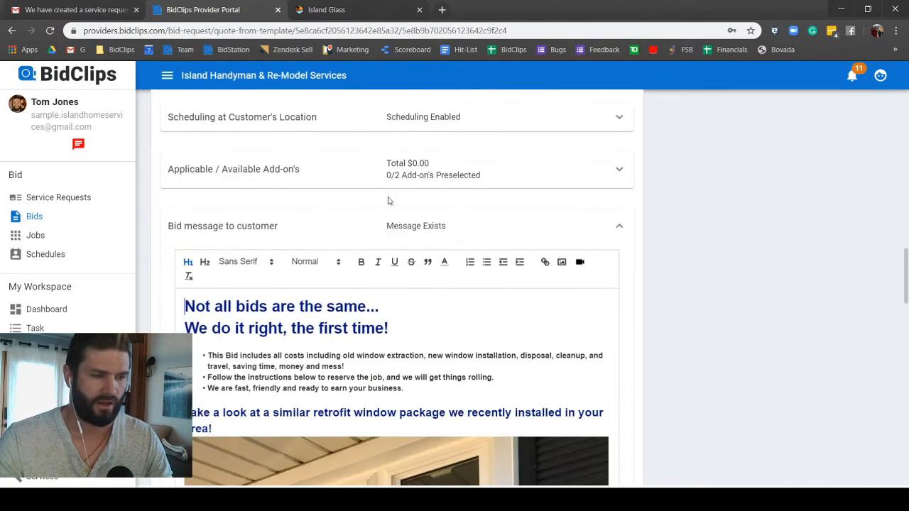
Step: Tick only the 1 year extended warranty add-on ($45.73), leaving Protective Coating off, for a $524.27 total
click(342, 174)
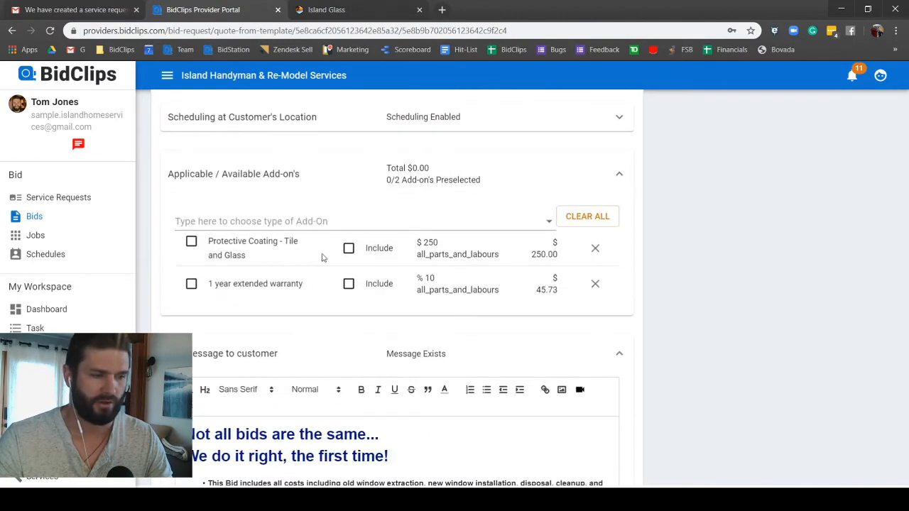
click(191, 242)
click(191, 243)
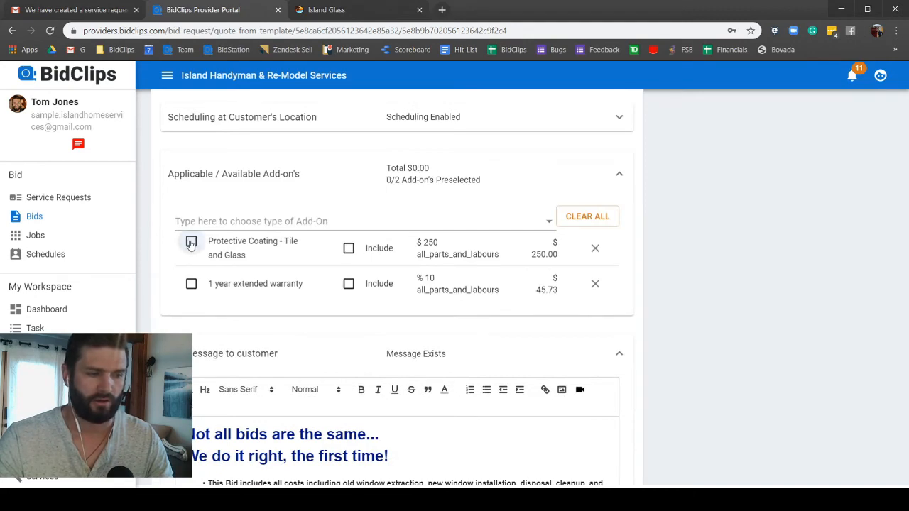
click(191, 286)
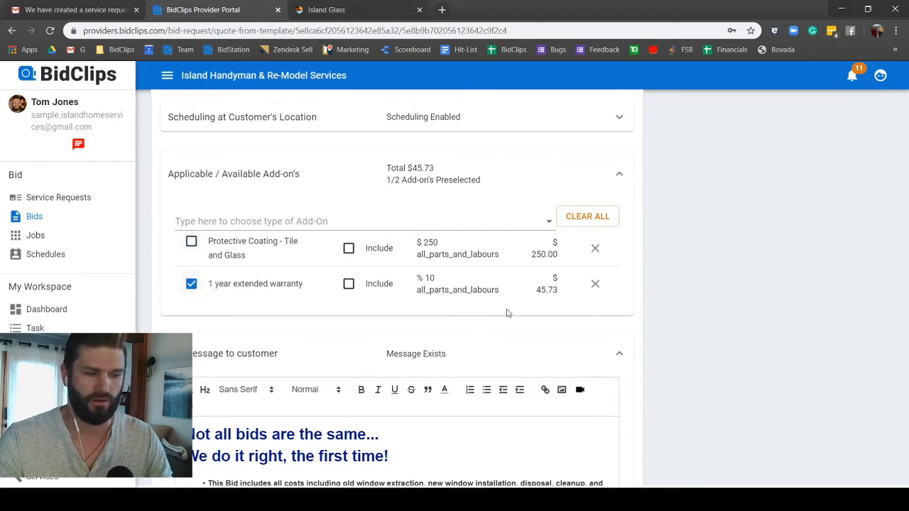
scroll(722, 310, down, 15)
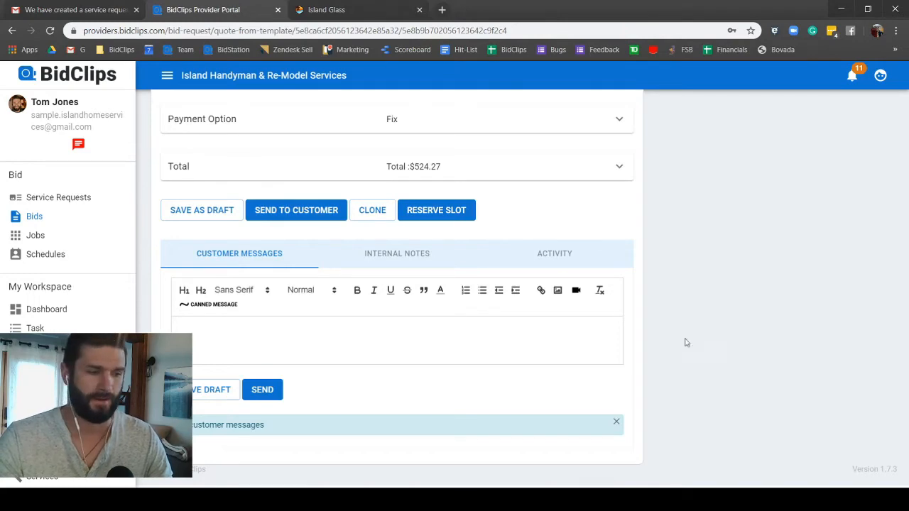
scroll(718, 325, up, 15)
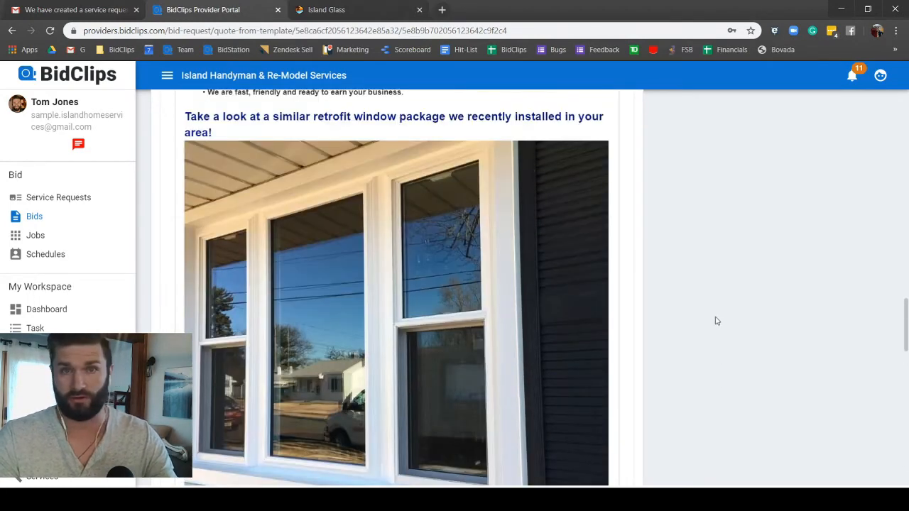
scroll(717, 322, down, 15)
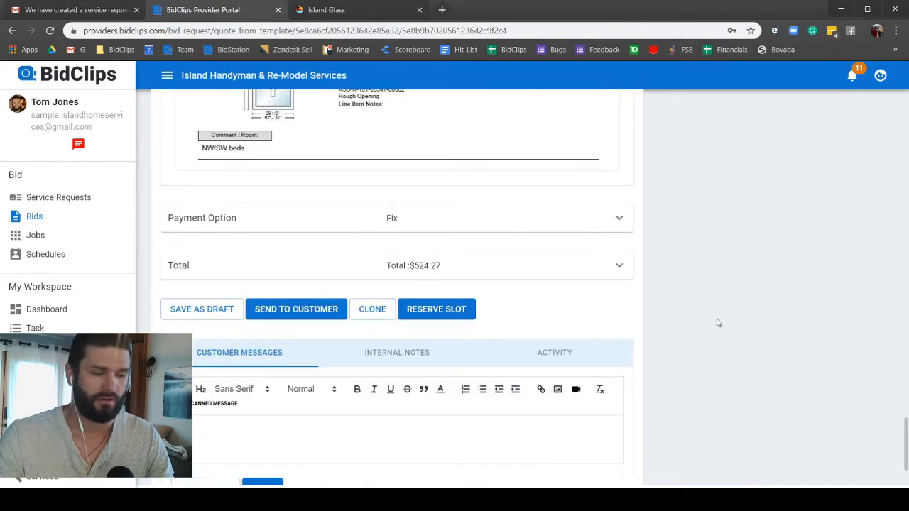
scroll(718, 323, down, 2)
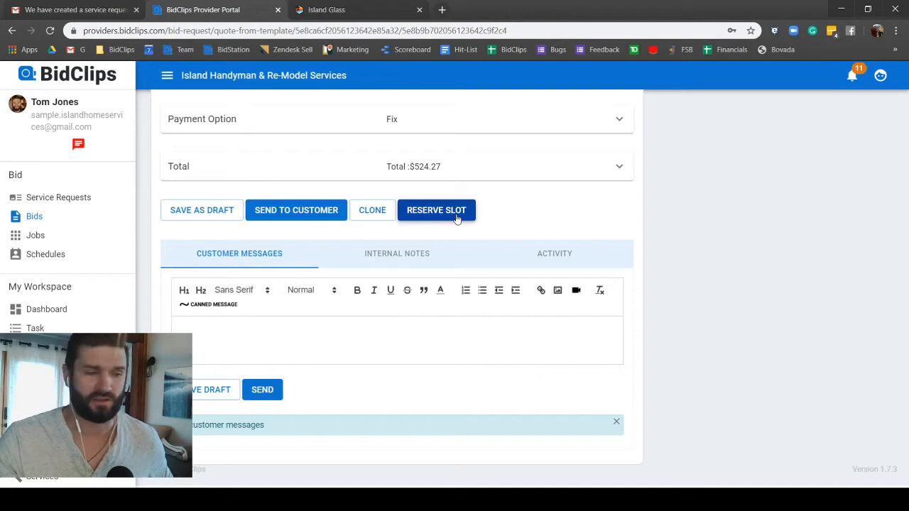
Step: Send the $524.27 New Window Replacement (Retrofit) Single Hung Window bid to the customer
click(299, 213)
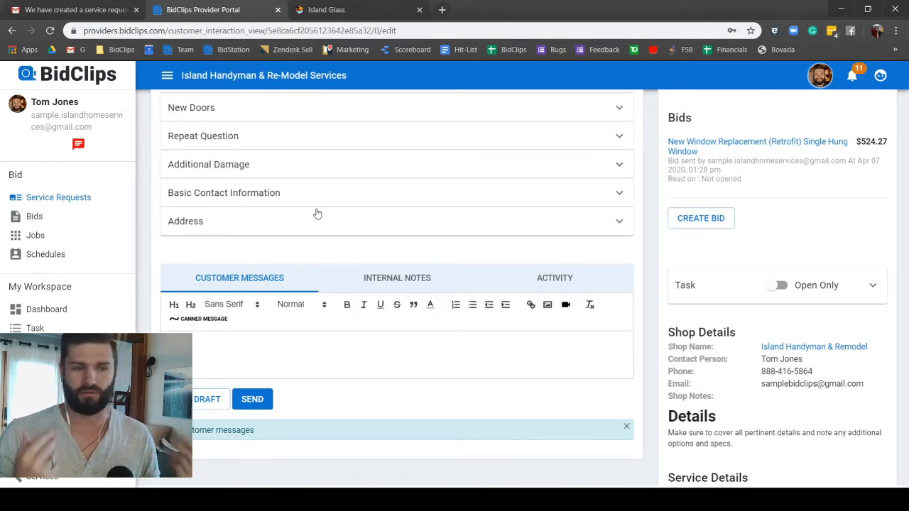
click(52, 10)
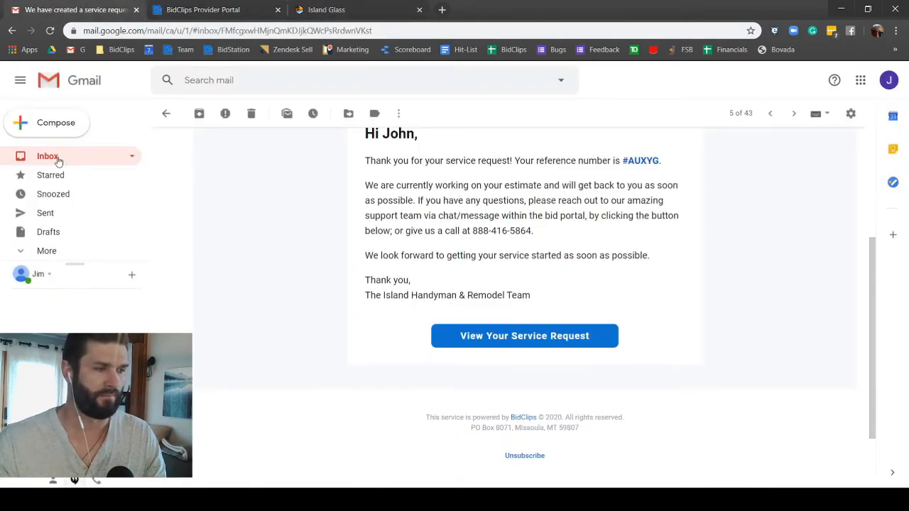
click(58, 159)
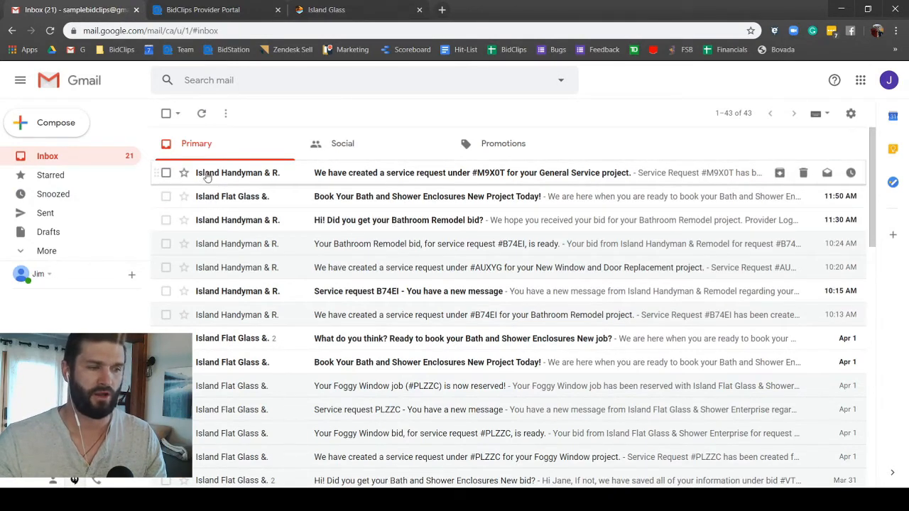
mouse_move(210, 176)
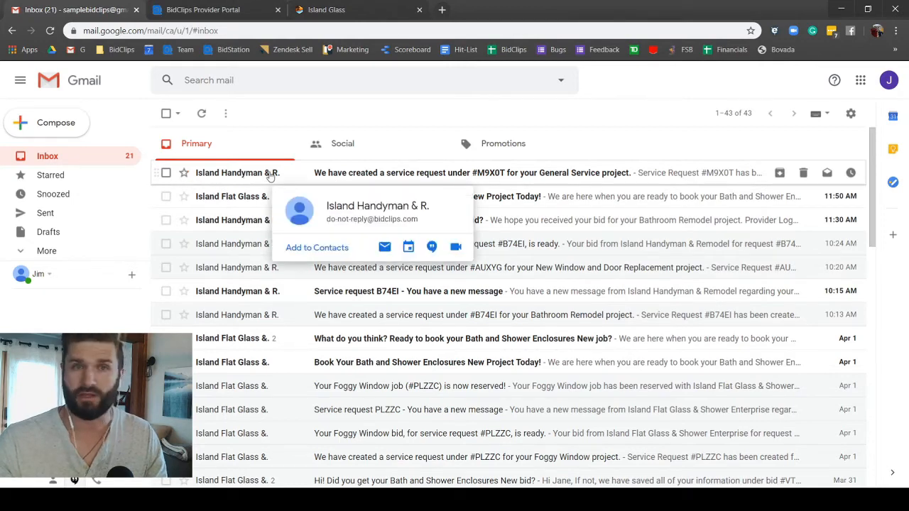
click(323, 174)
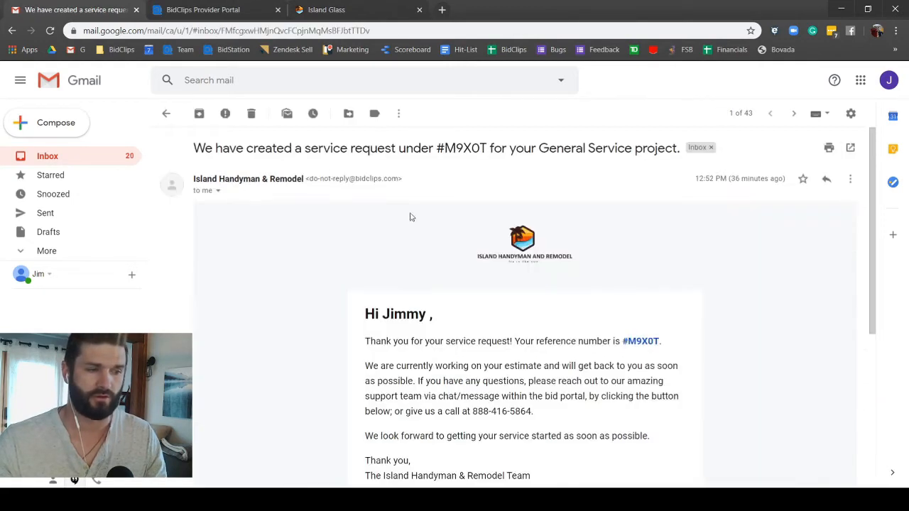
scroll(386, 254, down, 2)
scroll(385, 248, up, 2)
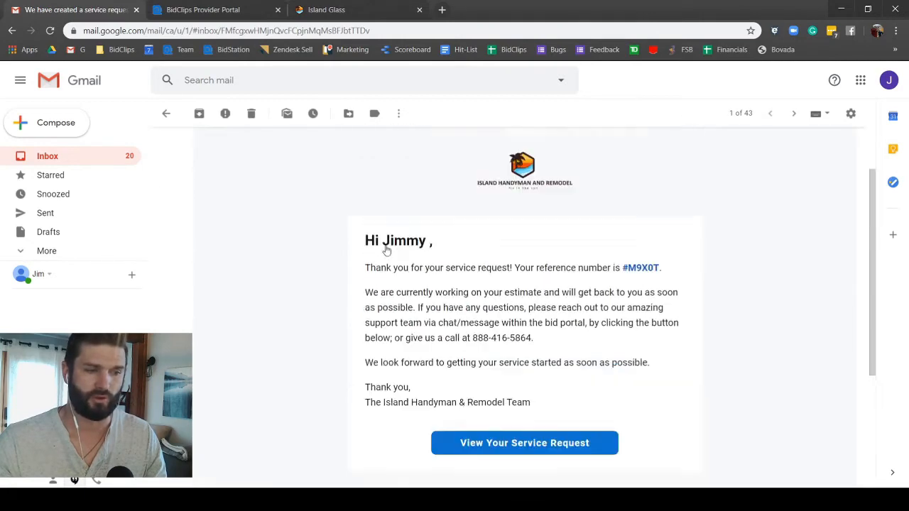
scroll(490, 265, down, 2)
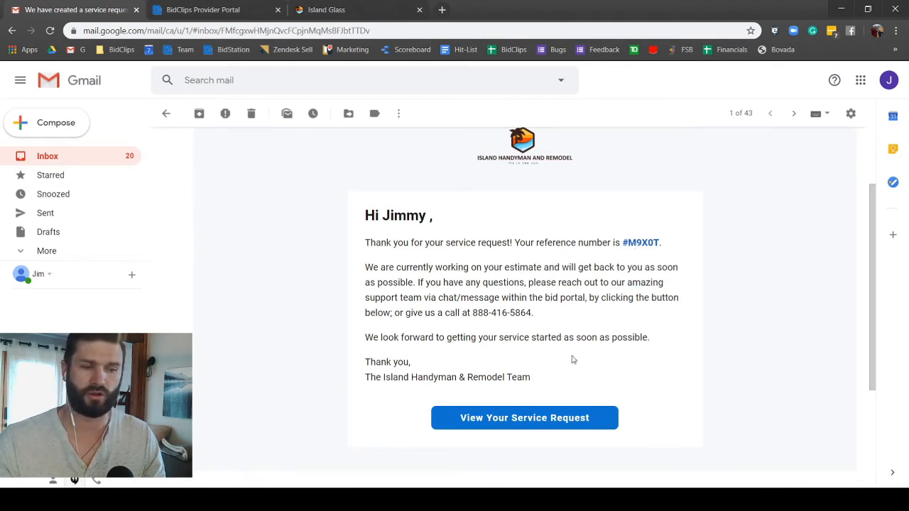
scroll(561, 348, down, 2)
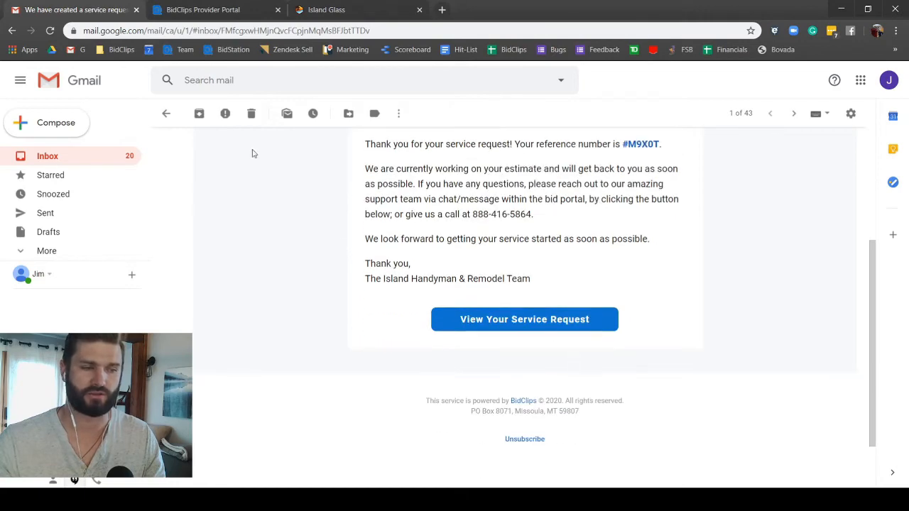
Step: Refresh the inbox to look for the new bid, then return to the provider portal
click(167, 114)
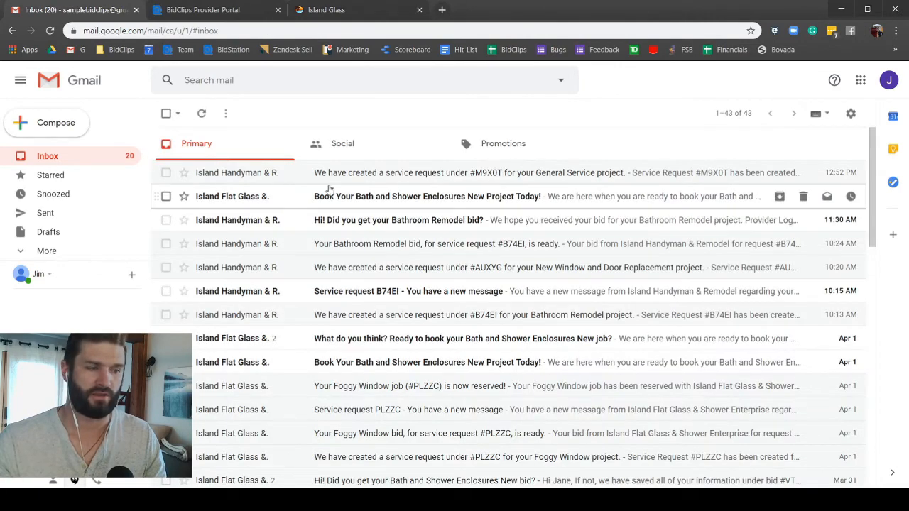
click(203, 122)
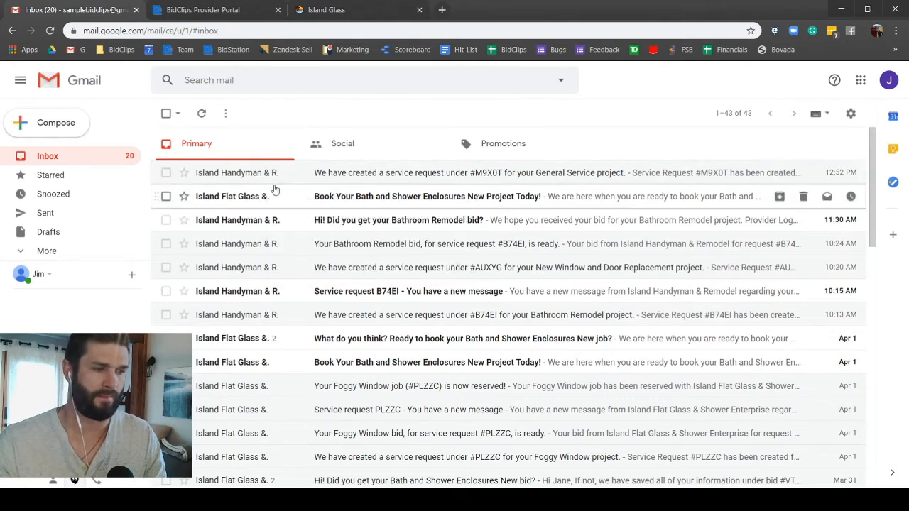
click(185, 9)
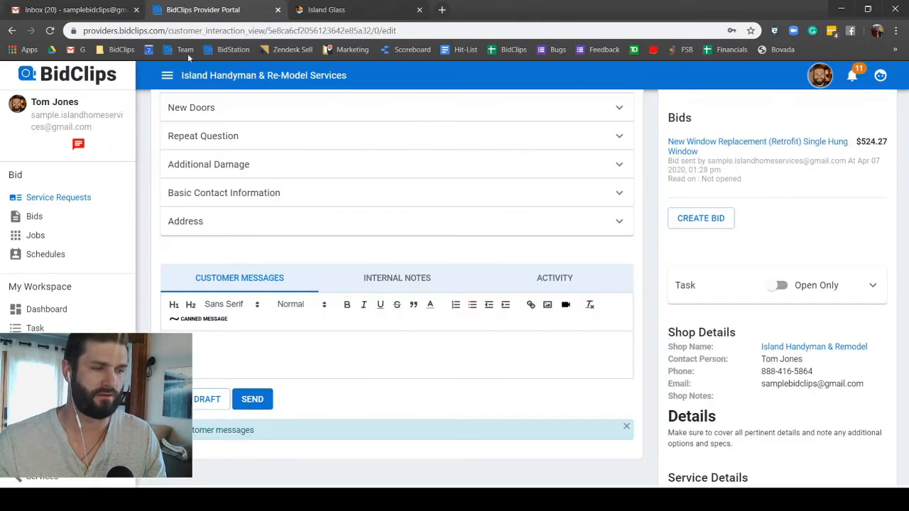
Step: Replace the customer's e-mail address with the corrected one and dismiss the SMS error
scroll(779, 306, up, 4)
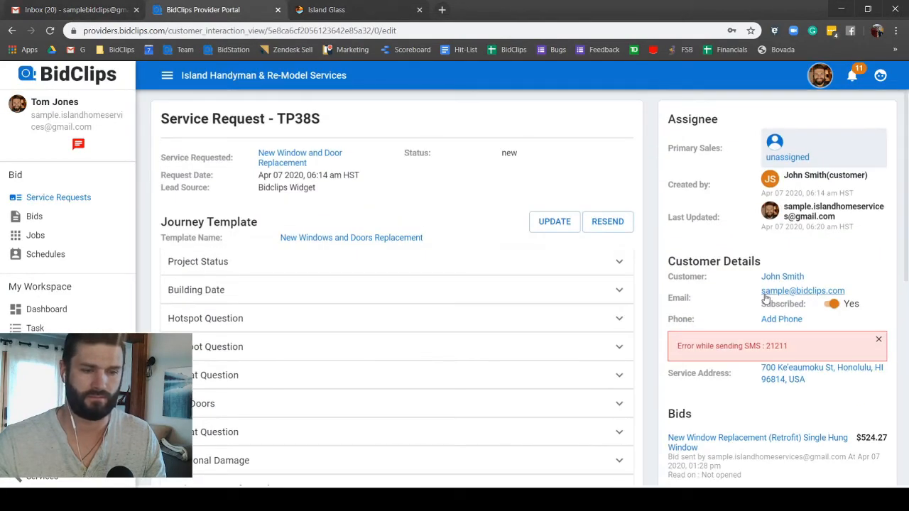
click(836, 292)
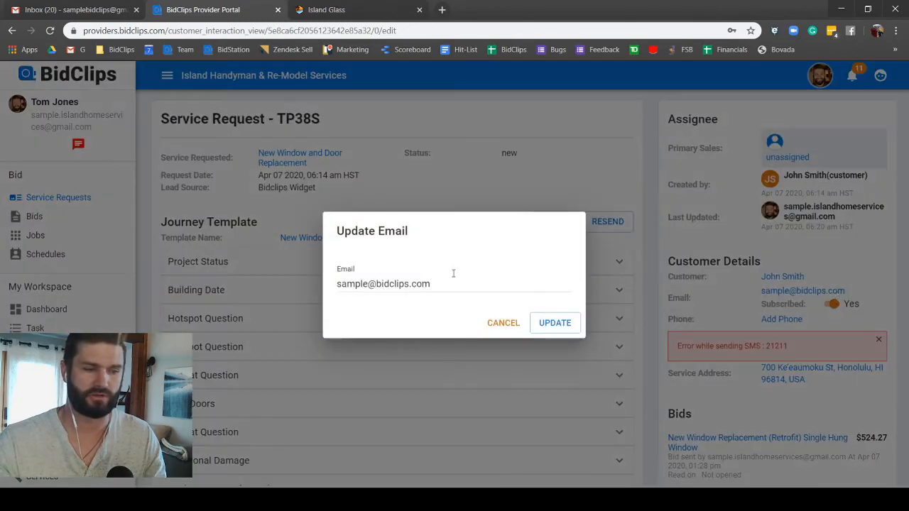
drag(435, 283, 332, 281)
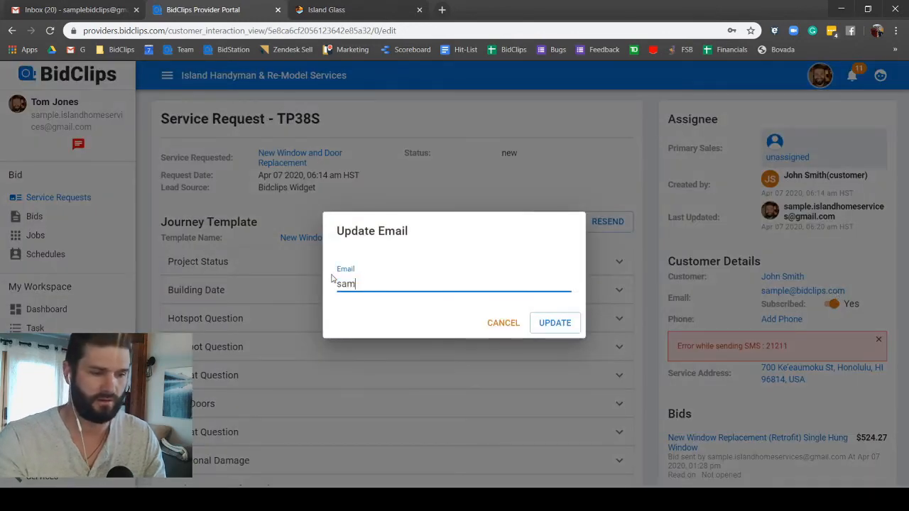
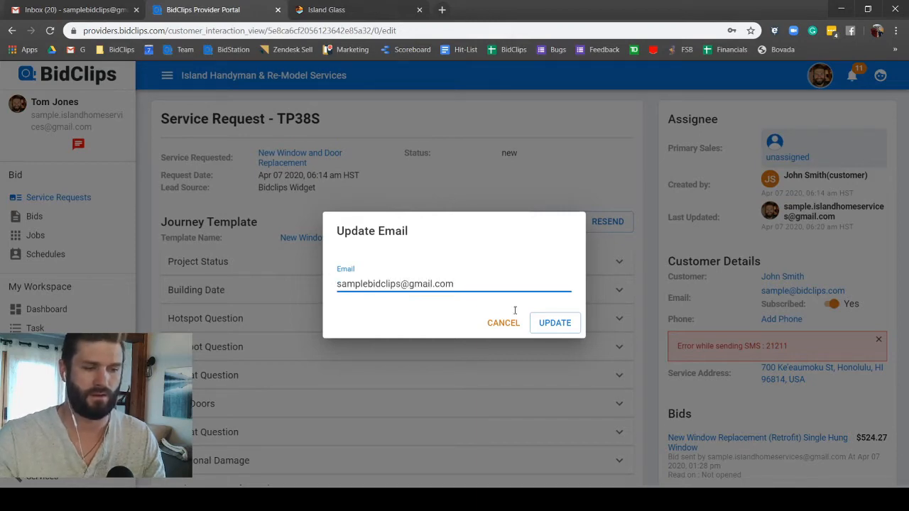
click(557, 328)
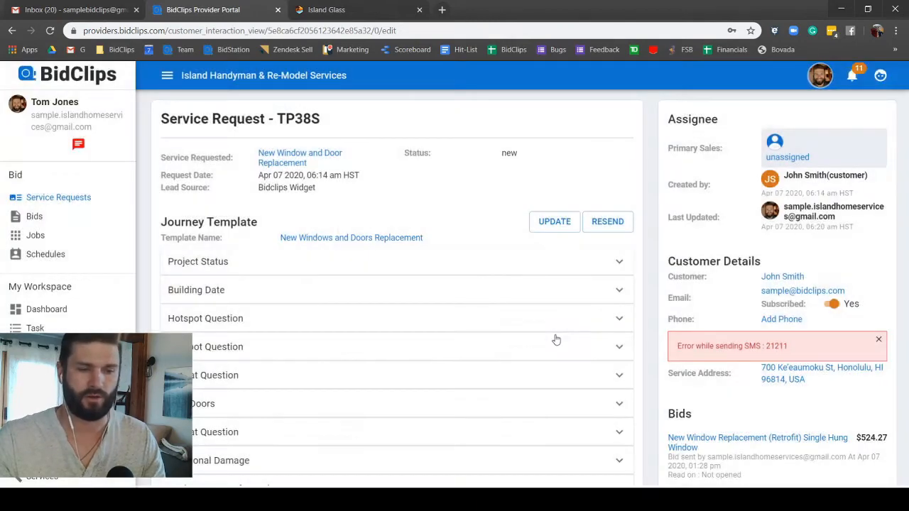
click(878, 340)
Step: Resend the $524.27 window replacement bid to the customer and check the mailbox
scroll(854, 347, down, 2)
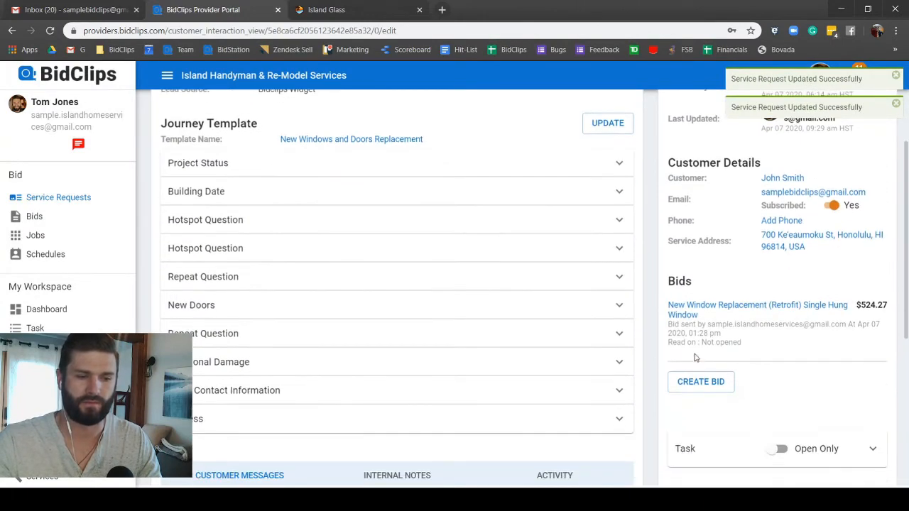
click(692, 313)
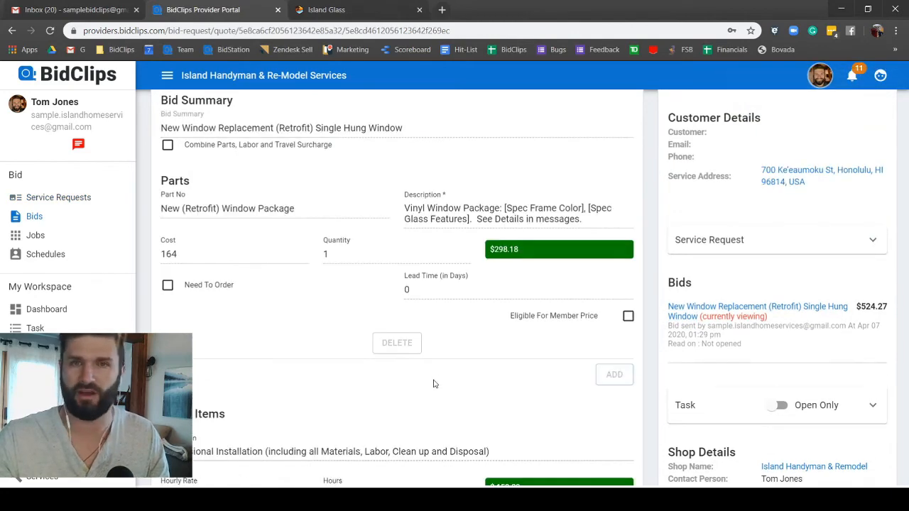
scroll(435, 379, down, 20)
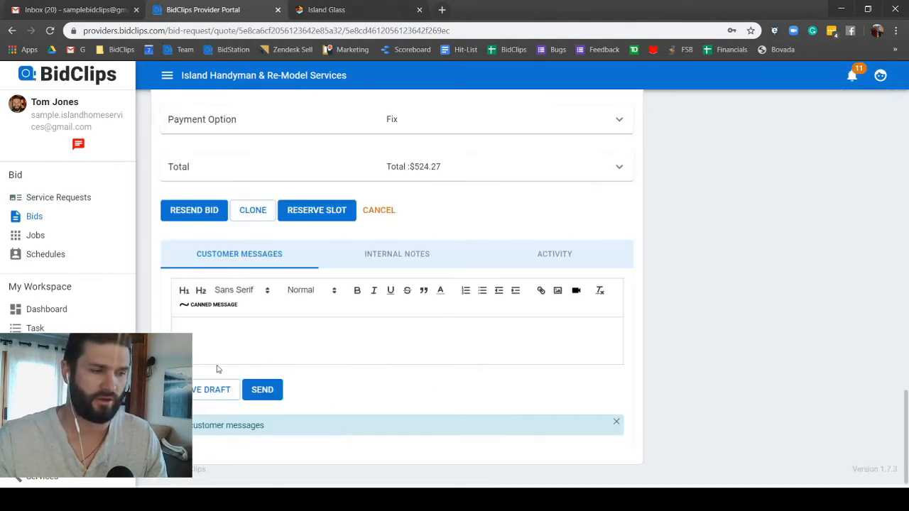
click(203, 211)
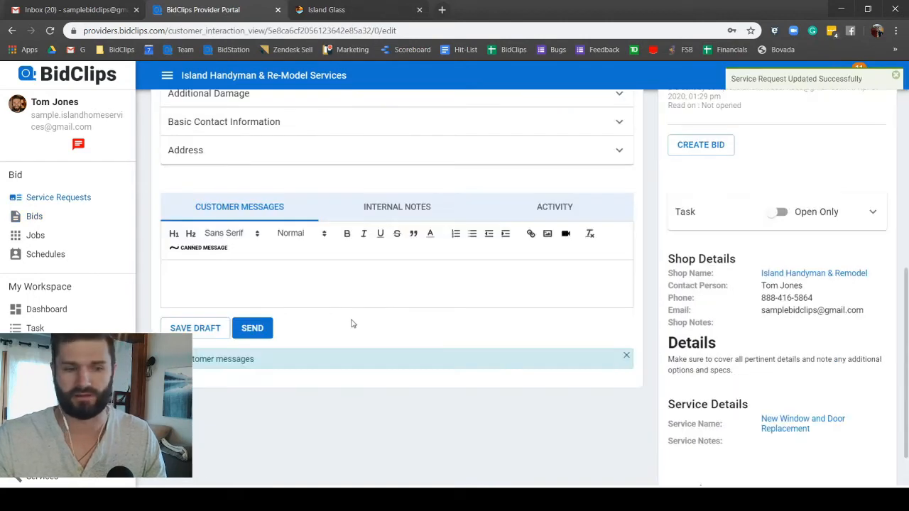
click(71, 10)
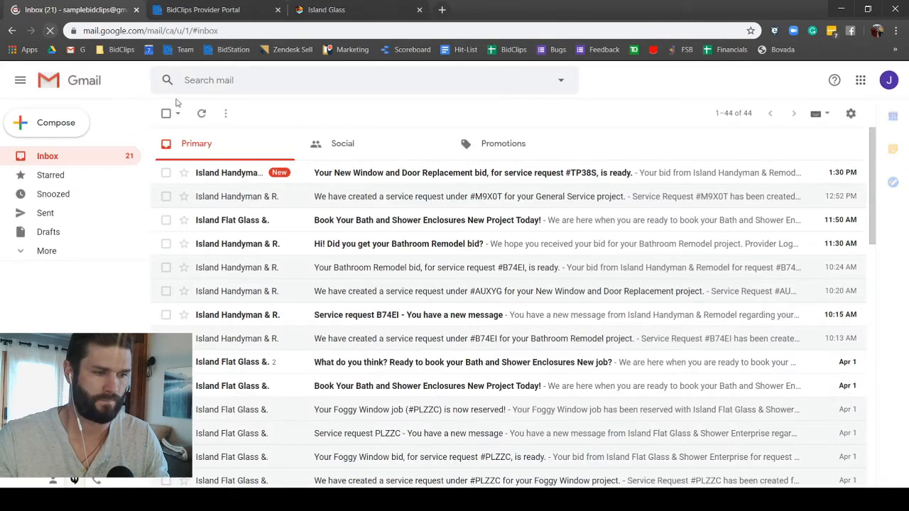
click(358, 178)
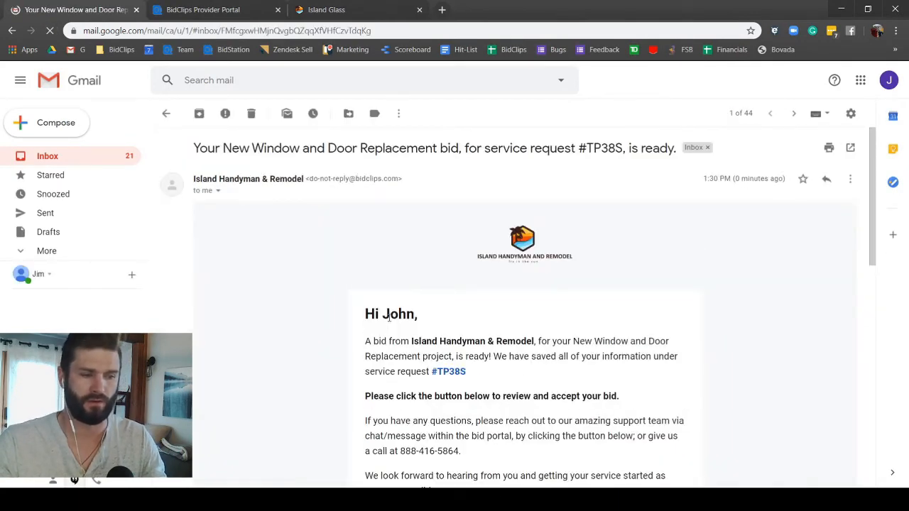
scroll(391, 330, down, 3)
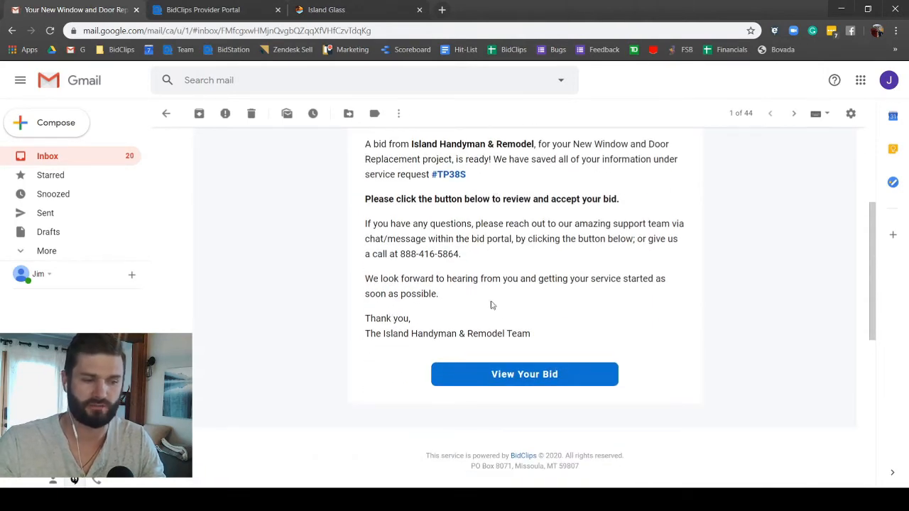
click(559, 383)
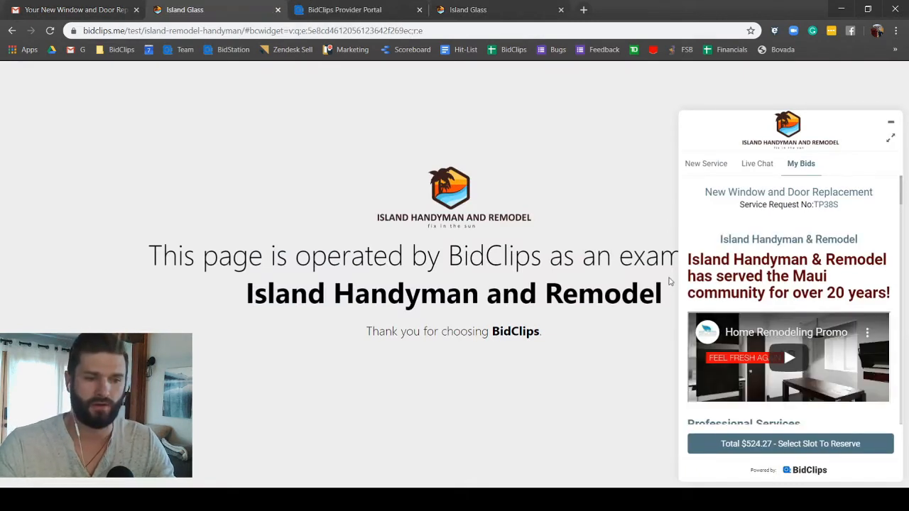
scroll(781, 285, down, 3)
scroll(784, 289, up, 5)
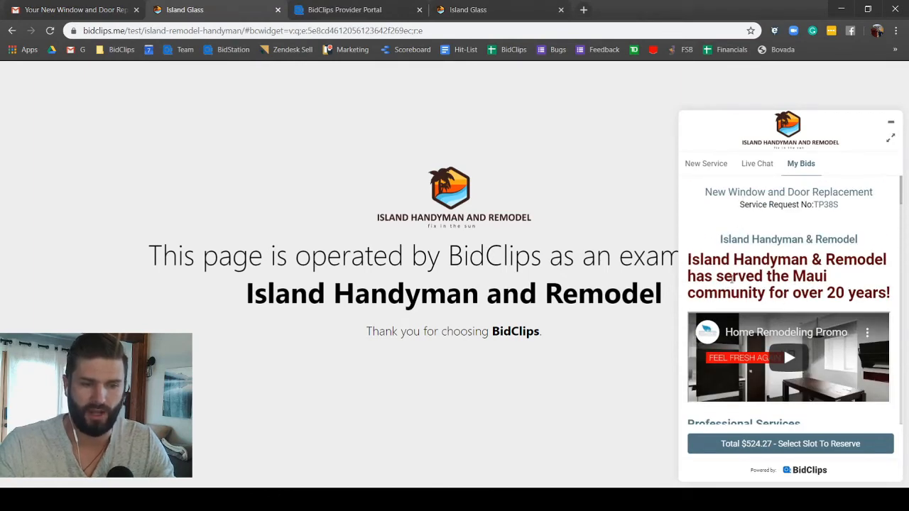
scroll(744, 292, down, 2)
scroll(744, 292, up, 2)
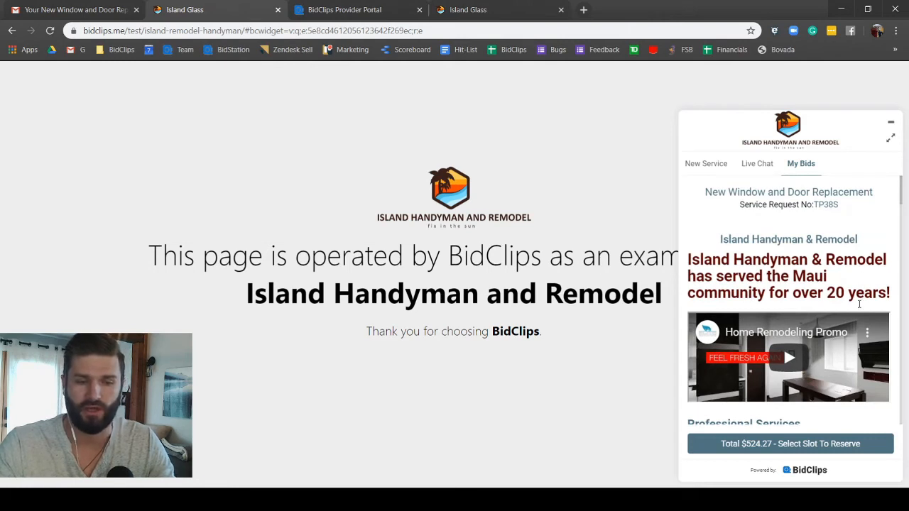
click(801, 363)
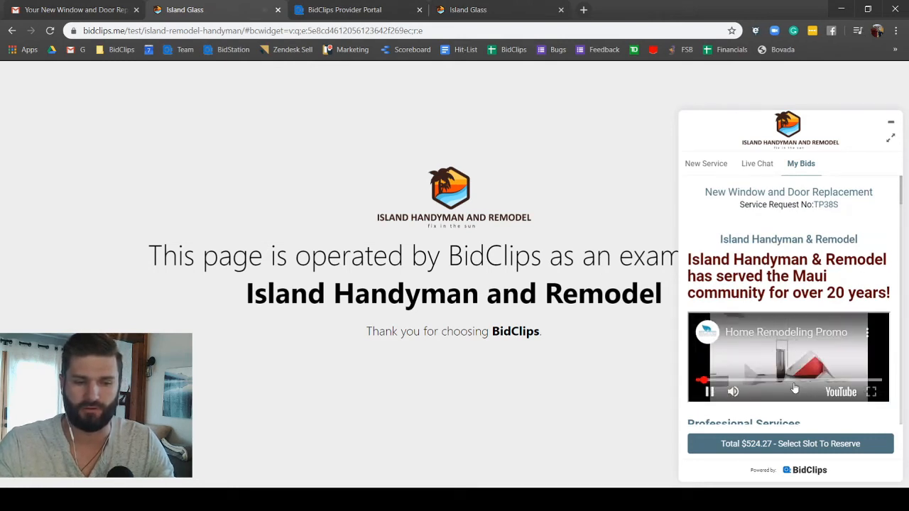
click(710, 393)
Step: Review the project photos and window details down to Parts & Labor $457.27 and the add-ons
scroll(722, 304, down, 3)
scroll(722, 304, down, 2)
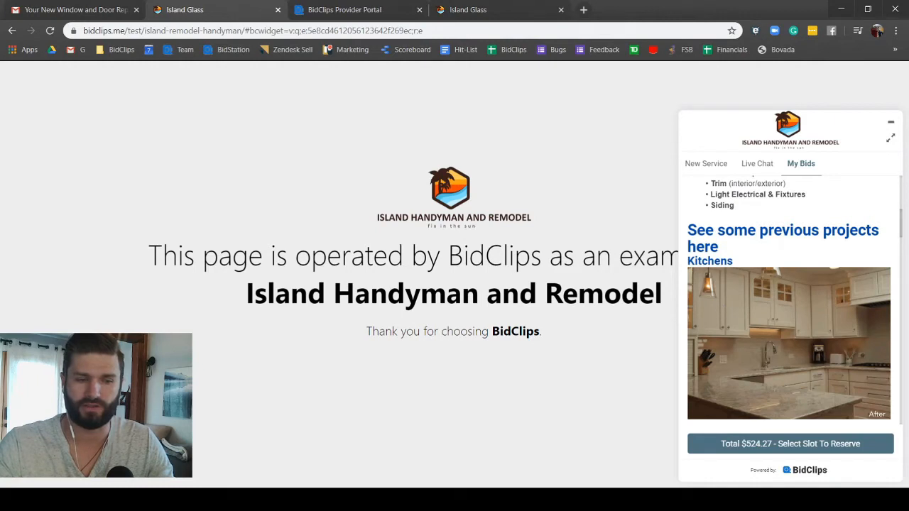
scroll(767, 323, down, 2)
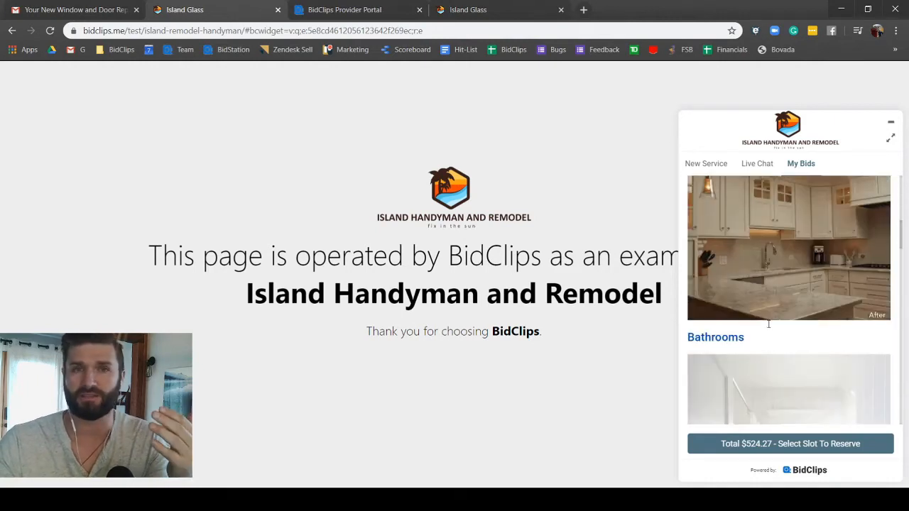
scroll(768, 324, down, 2)
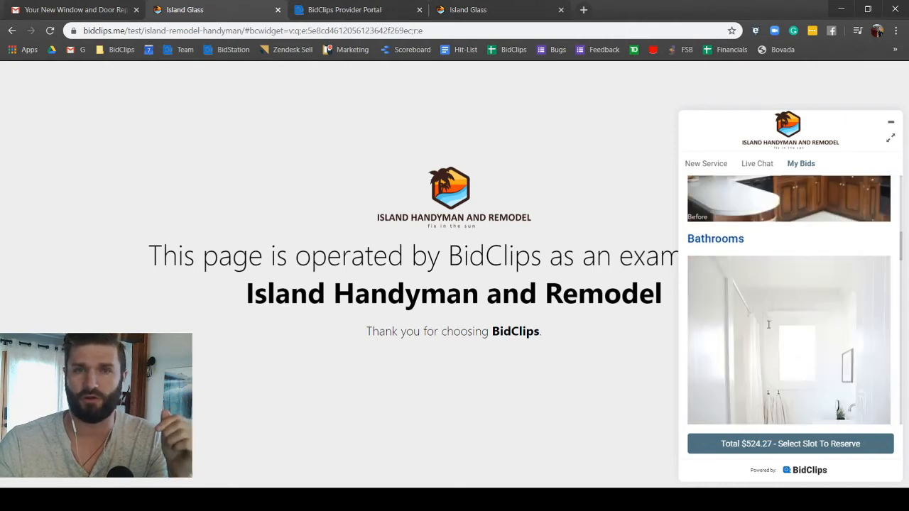
scroll(769, 325, down, 2)
scroll(768, 325, down, 2)
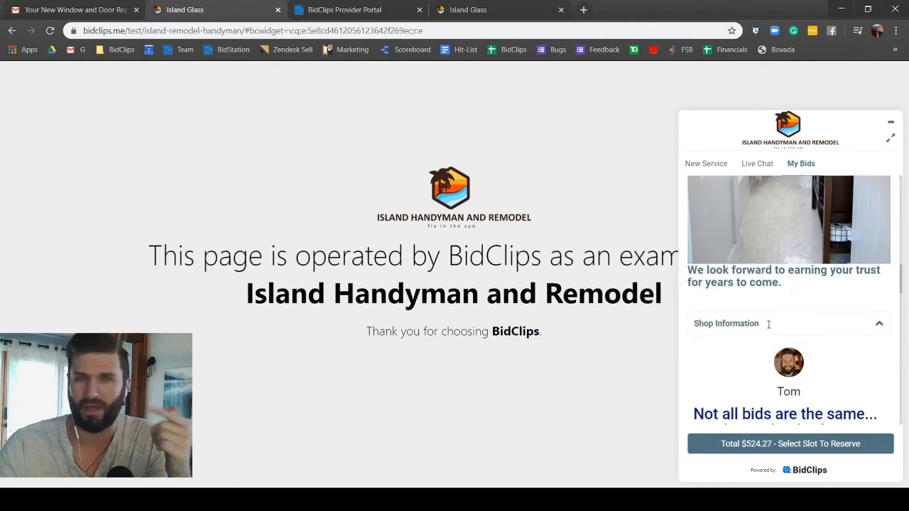
scroll(768, 324, down, 4)
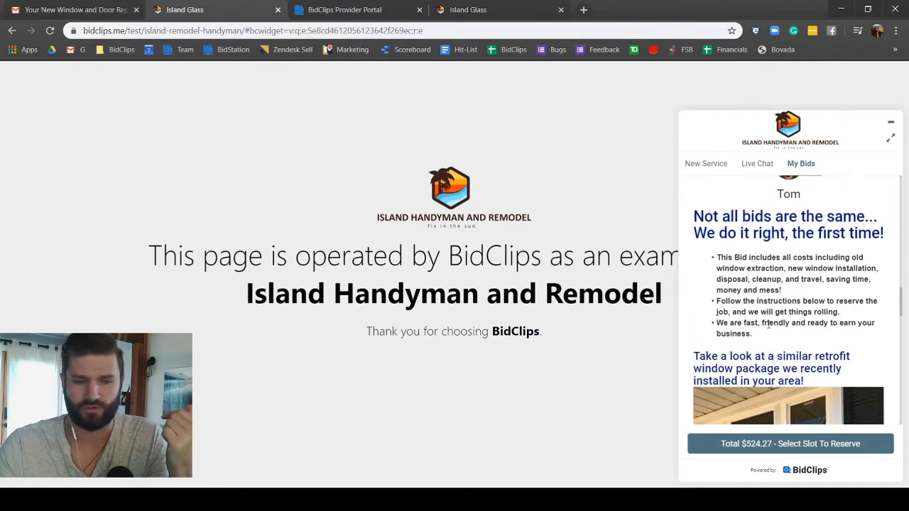
scroll(768, 324, up, 2)
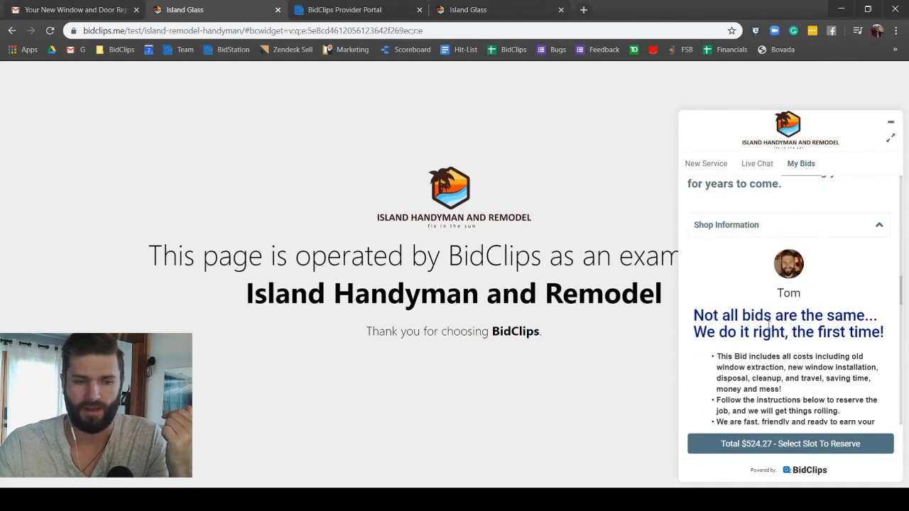
scroll(767, 281, down, 4)
scroll(746, 323, down, 2)
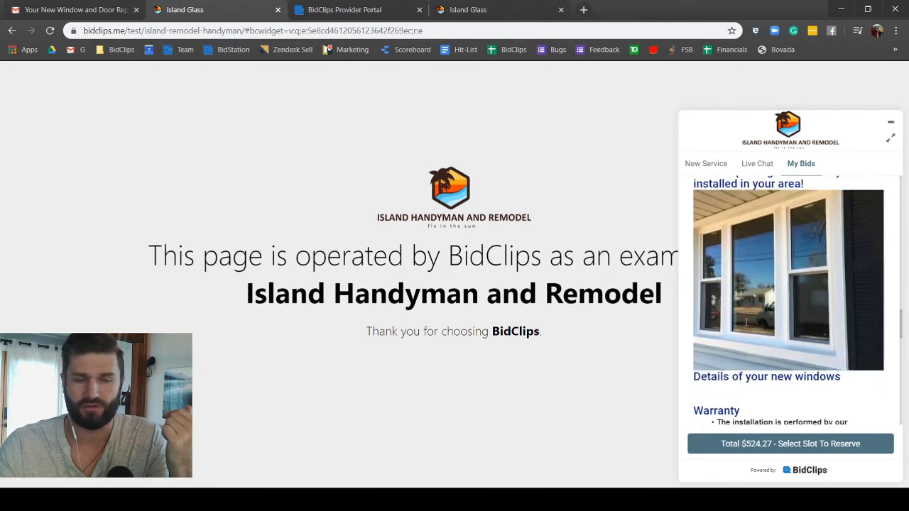
scroll(768, 329, down, 3)
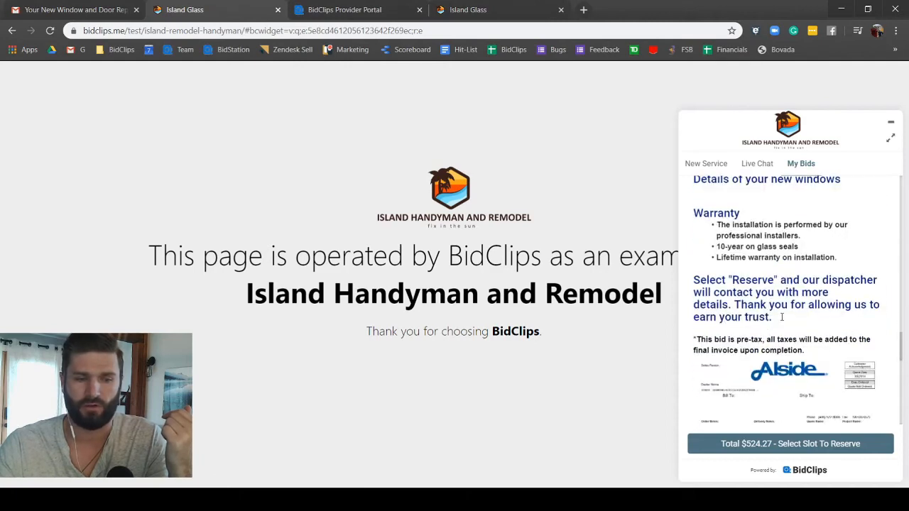
scroll(782, 317, down, 5)
scroll(792, 294, up, 1)
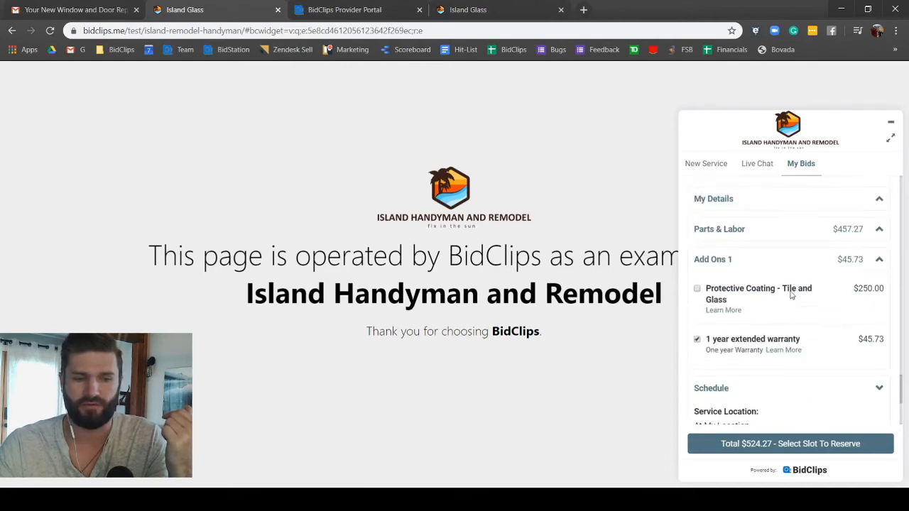
Step: Uncheck Protective Coating and the 1 year extended warranty, leaving a $478.54 total
scroll(788, 291, up, 3)
scroll(785, 288, down, 4)
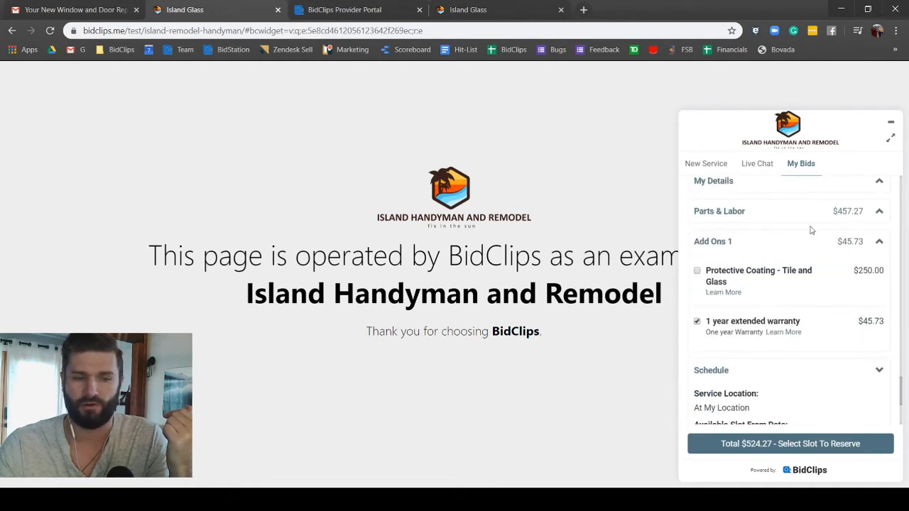
click(698, 322)
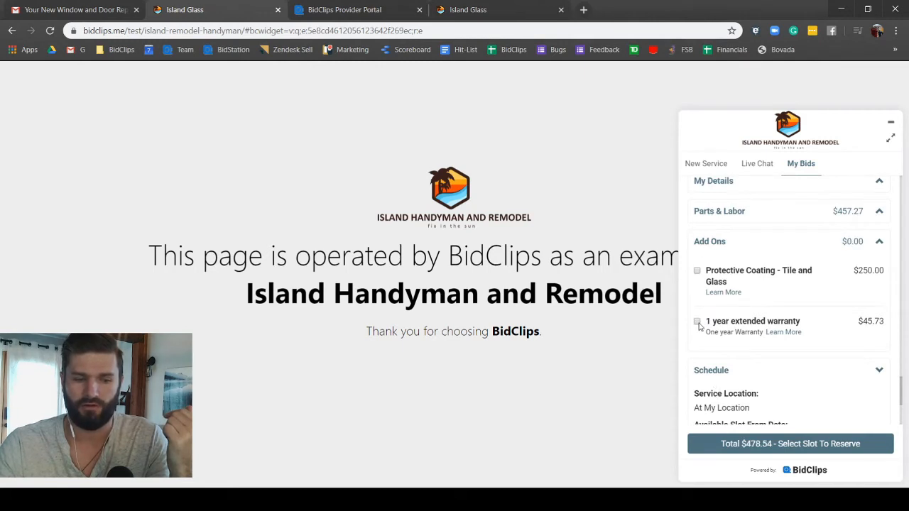
click(697, 322)
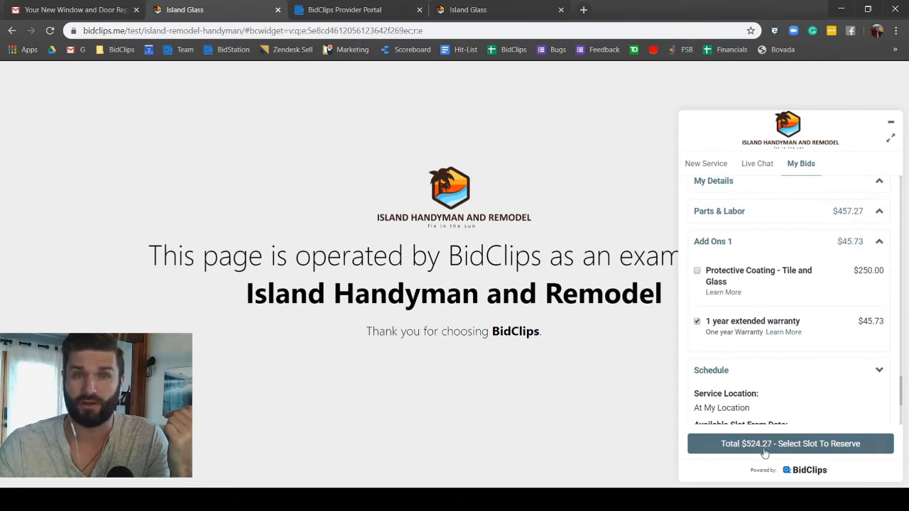
click(696, 271)
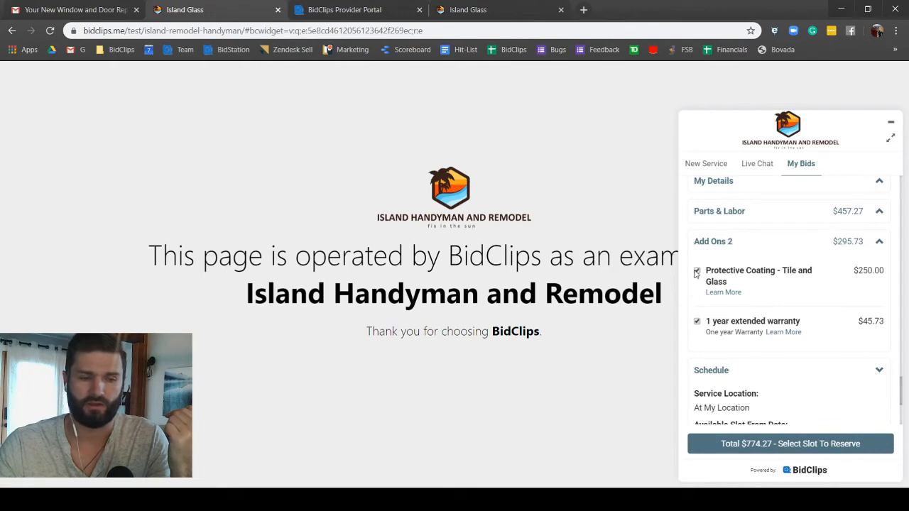
click(697, 271)
click(698, 322)
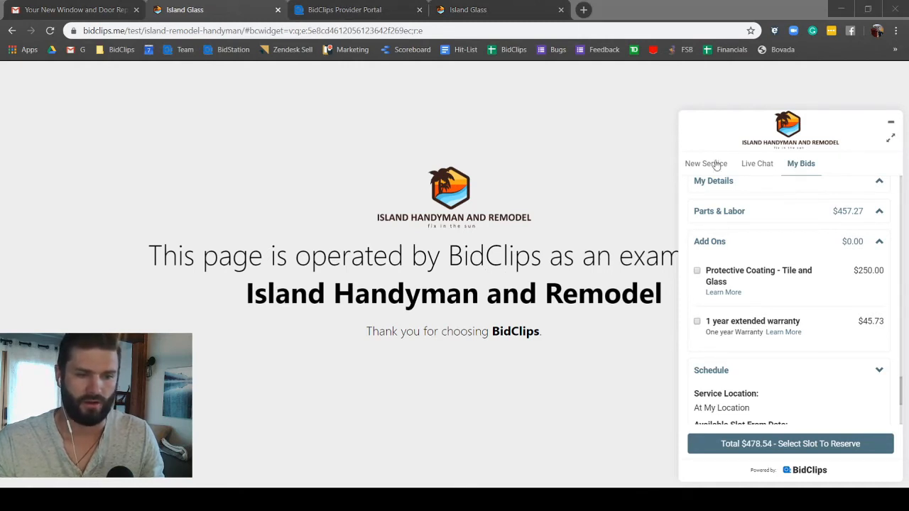
click(159, 12)
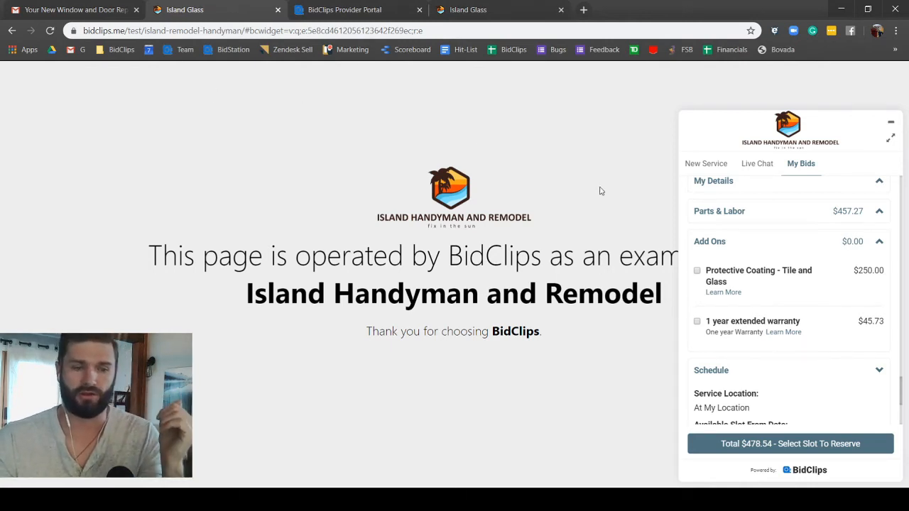
Step: Pick the Wed 04/08, 8:00am–5:00pm slot and glance at the price breakdown
scroll(757, 362, down, 2)
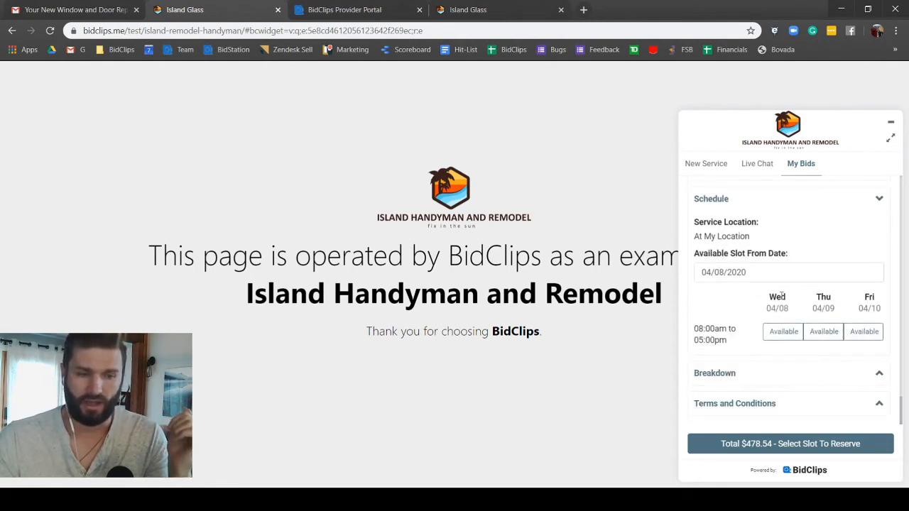
click(790, 333)
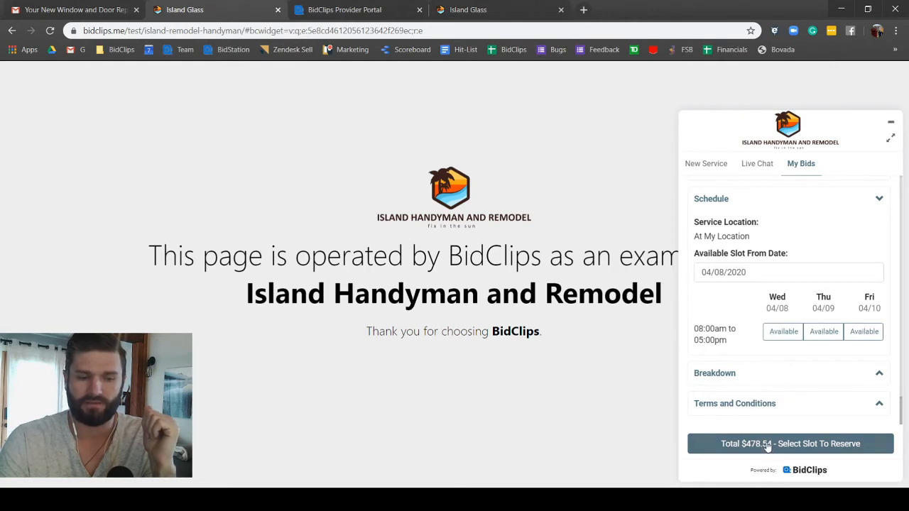
click(782, 331)
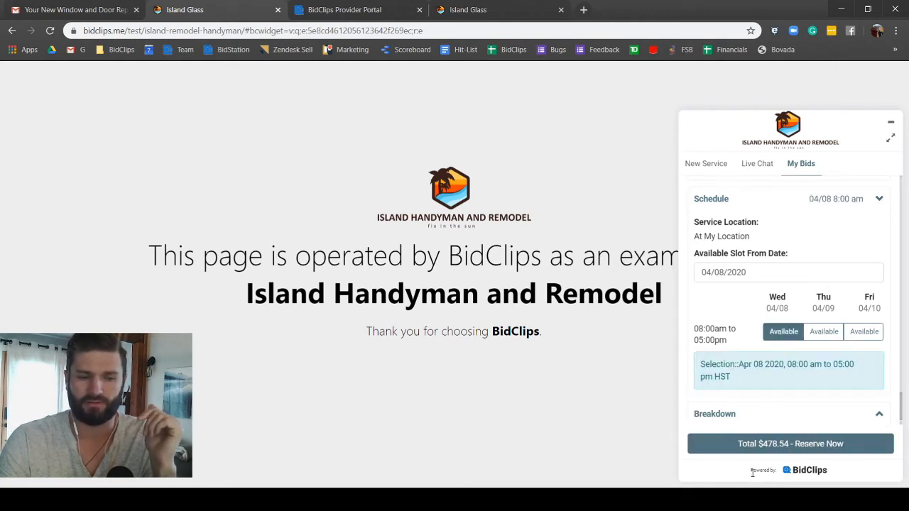
scroll(712, 383, down, 1)
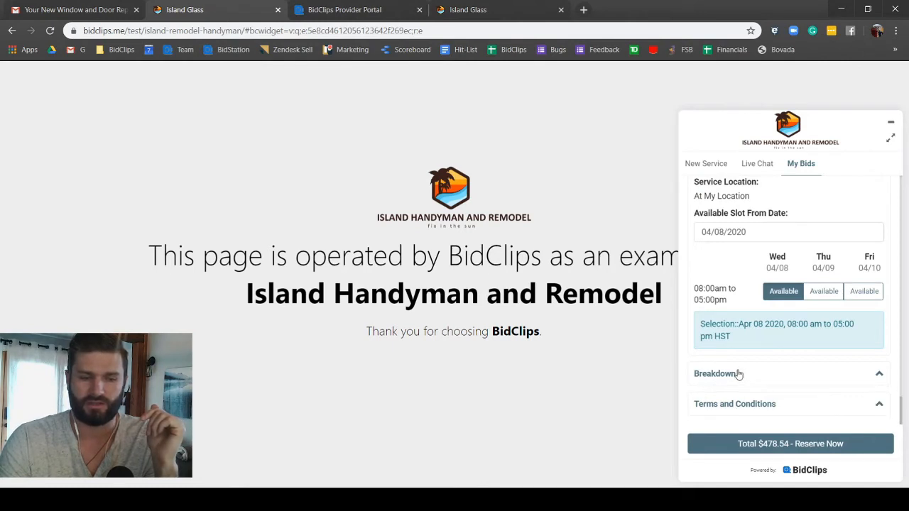
click(738, 375)
scroll(739, 375, down, 2)
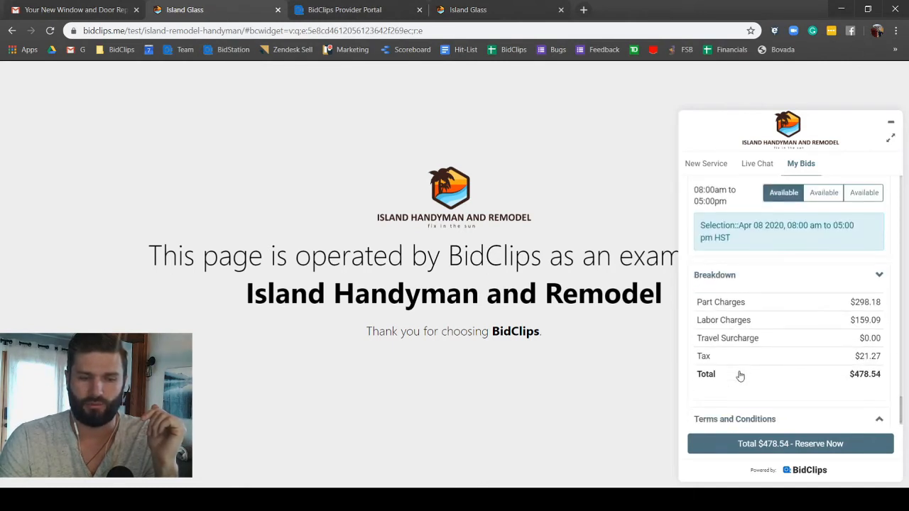
click(737, 277)
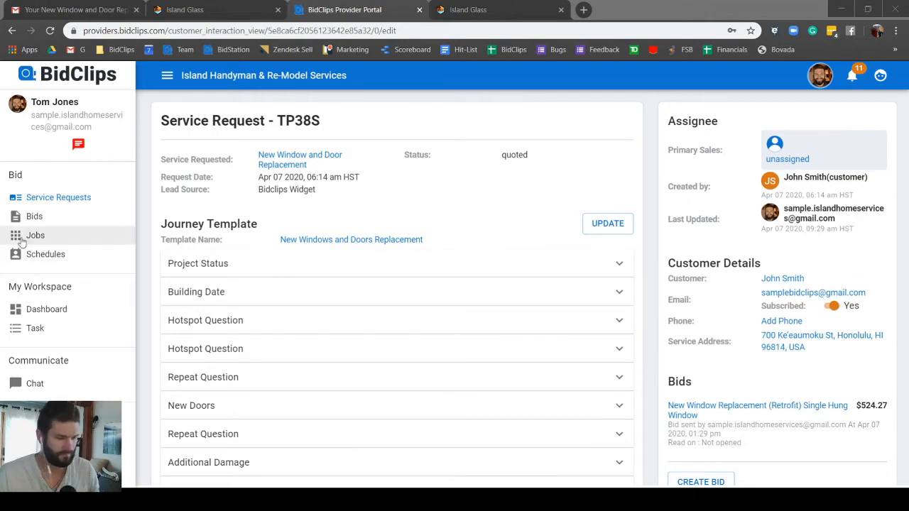
click(60, 198)
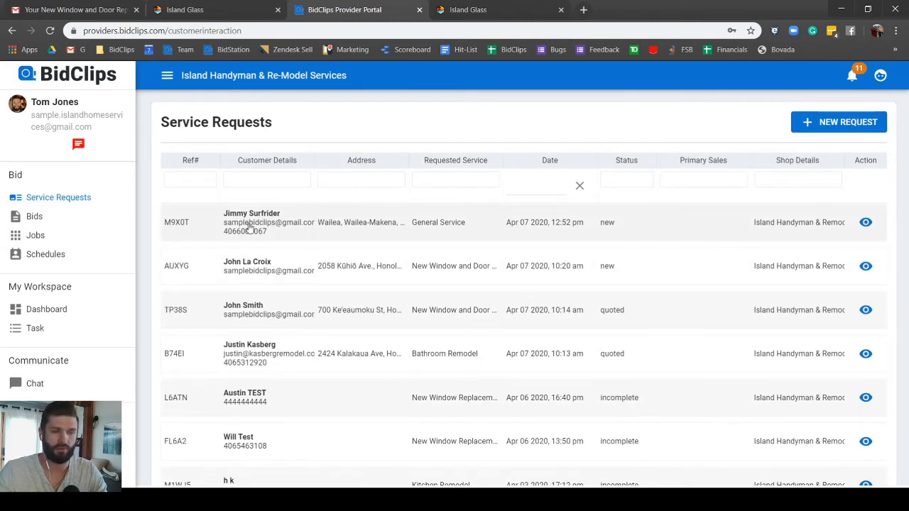
click(248, 226)
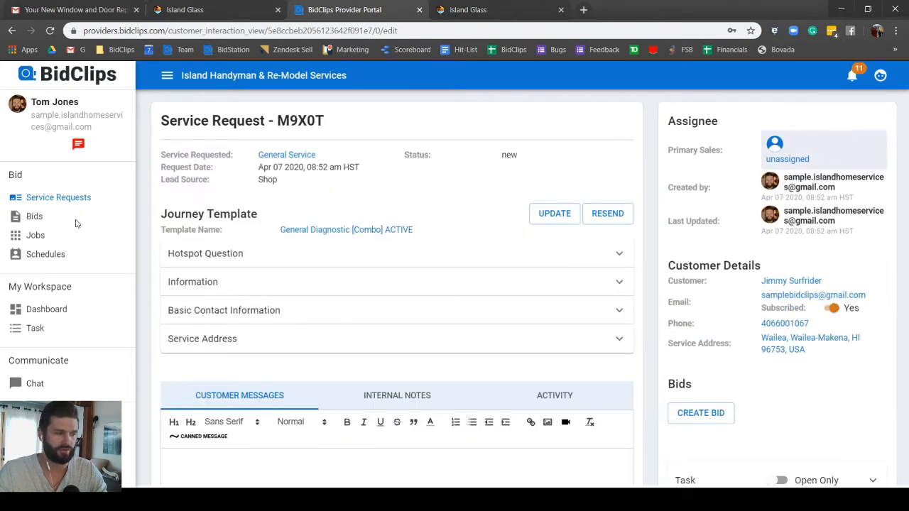
scroll(225, 330, down, 2)
scroll(225, 330, up, 2)
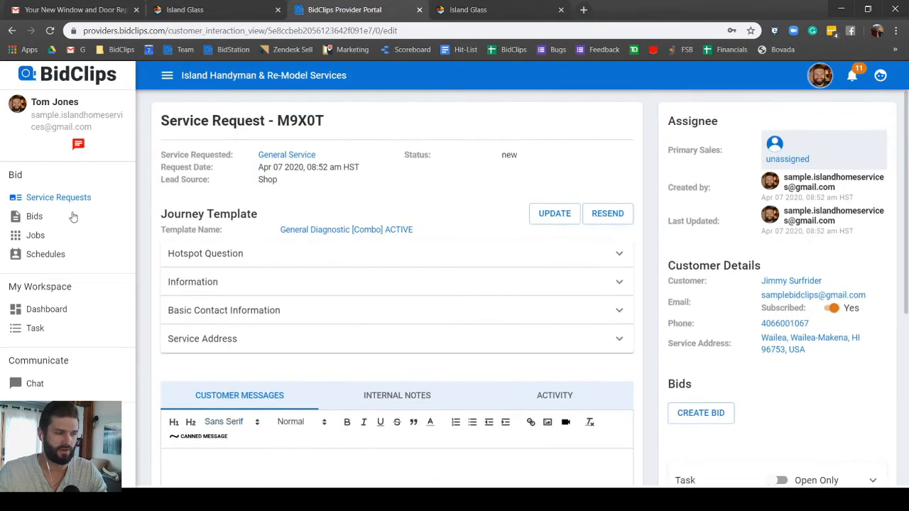
click(69, 198)
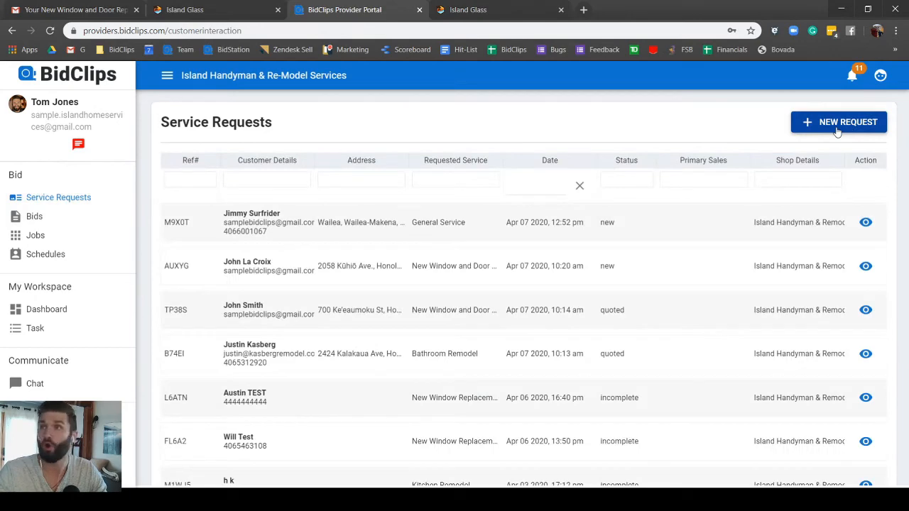
Step: Start a new General Service request and enter the customer's first and last name
click(838, 128)
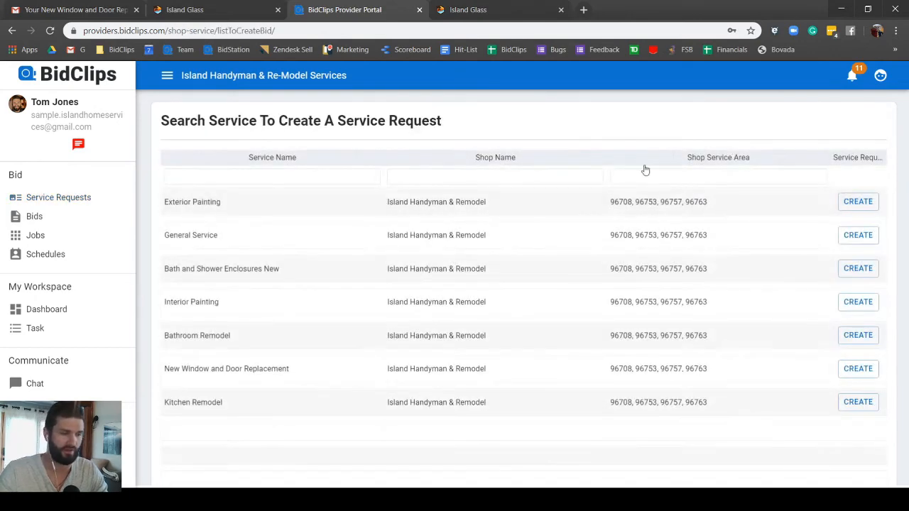
click(248, 236)
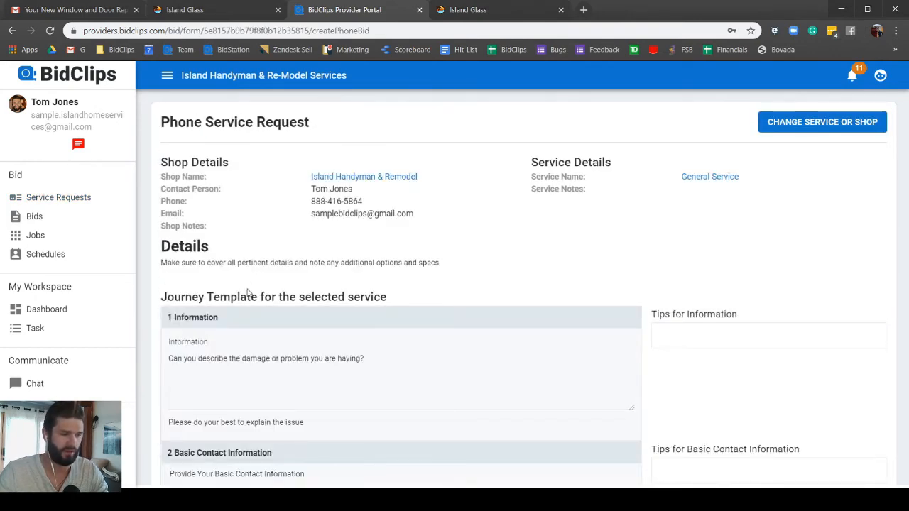
scroll(247, 288, down, 4)
click(228, 210)
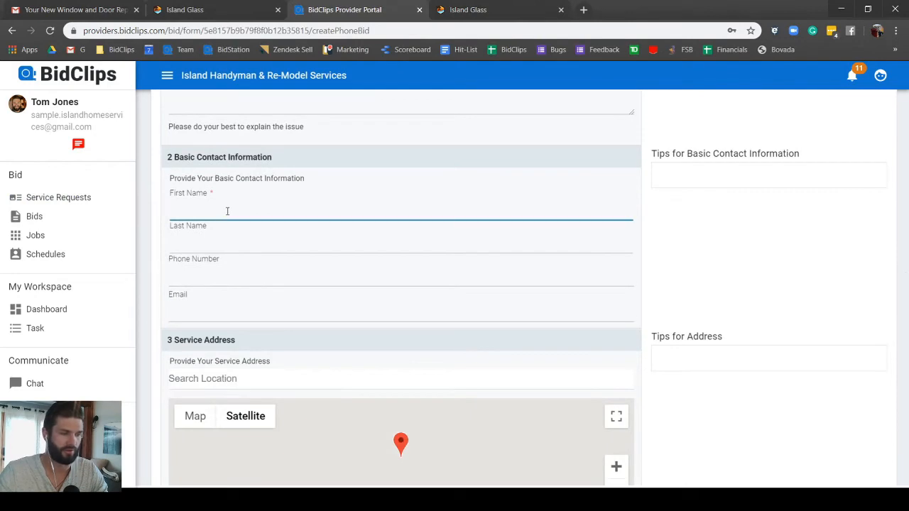
scroll(227, 213, up, 5)
scroll(228, 214, down, 6)
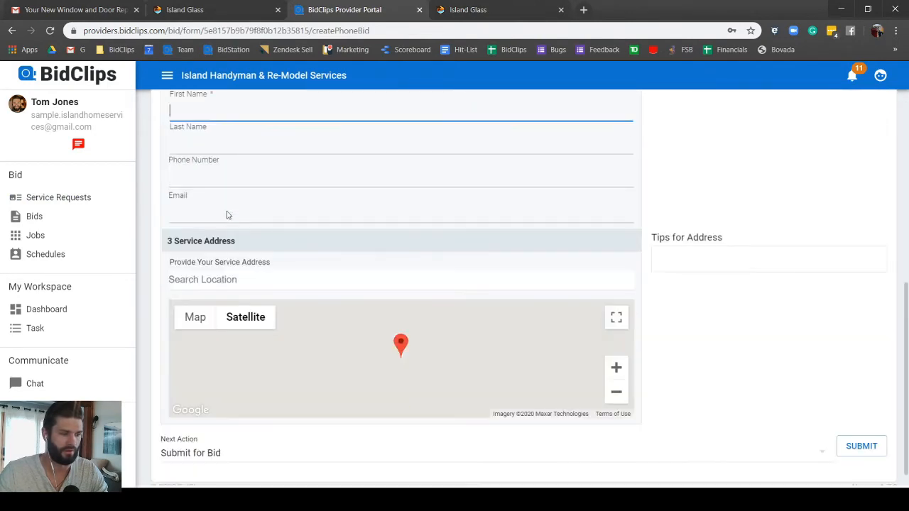
scroll(227, 210, up, 2)
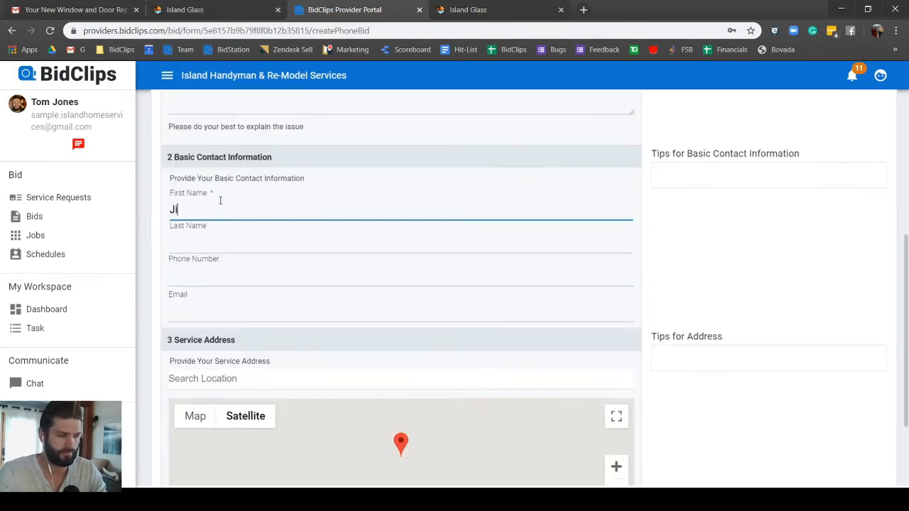
key(Tab)
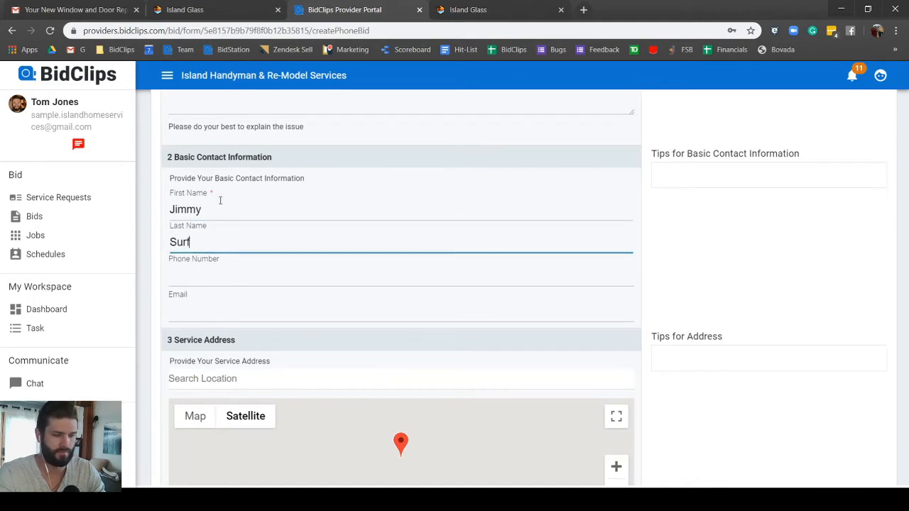
key(Tab)
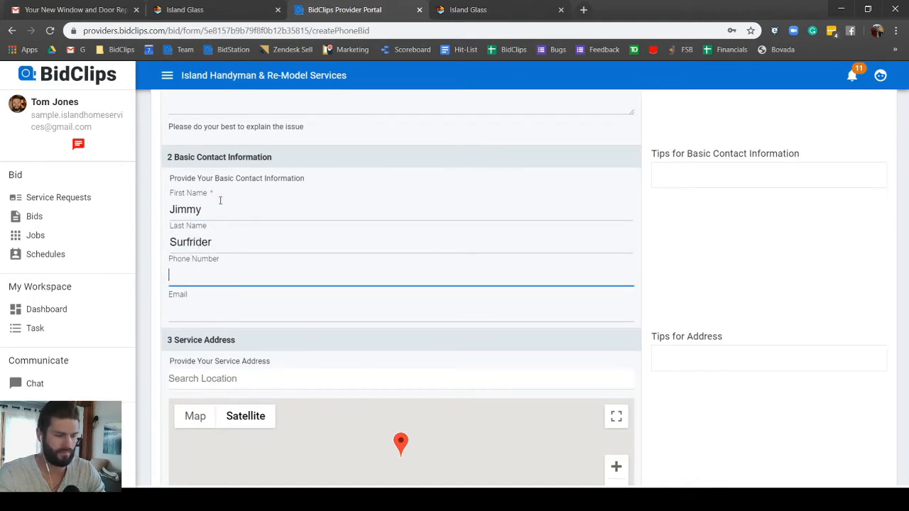
Step: Skip the phone number and enter the customer's e-mail address
key(Tab)
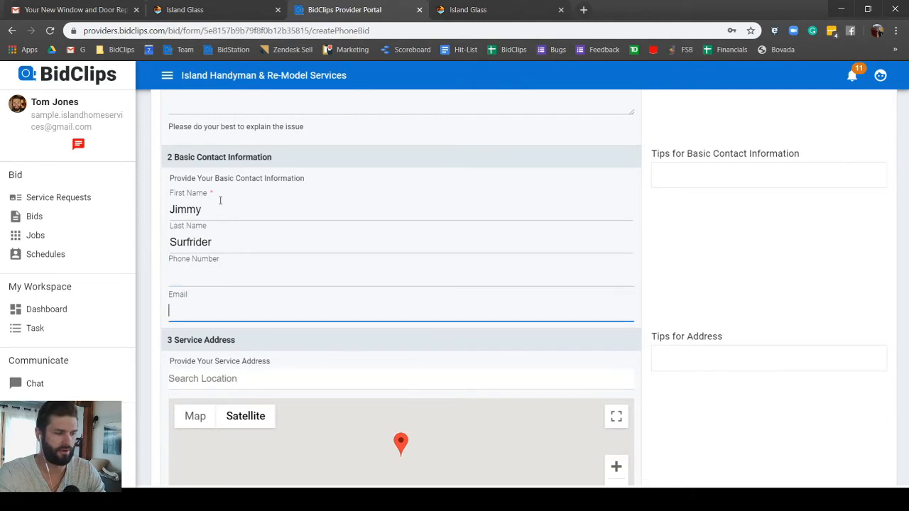
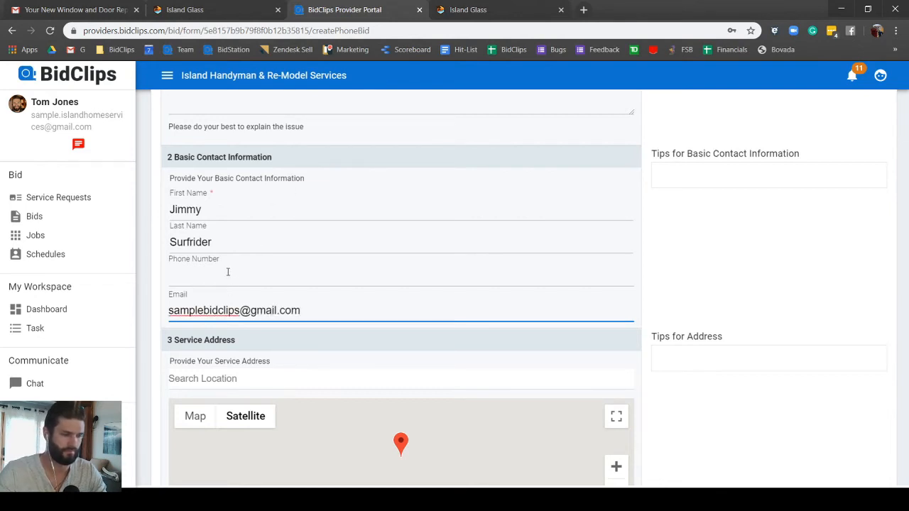
click(228, 273)
Step: Set the service address to Maui, Hawaii, USA and submit the request
scroll(227, 274, down, 3)
scroll(135, 295, down, 2)
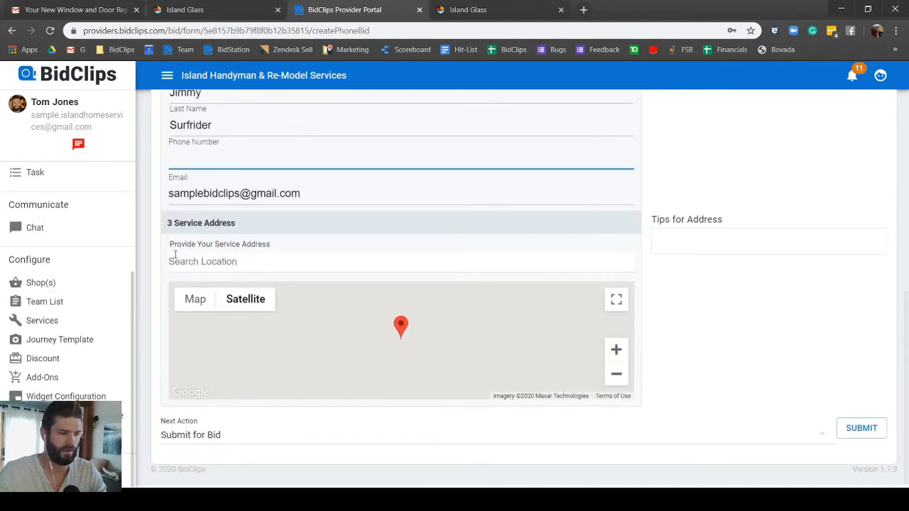
click(210, 263)
text(holida)
key(BackSpace)
key(BackSpace)
key(BackSpace)
key(BackSpace)
key(BackSpace)
key(BackSpace)
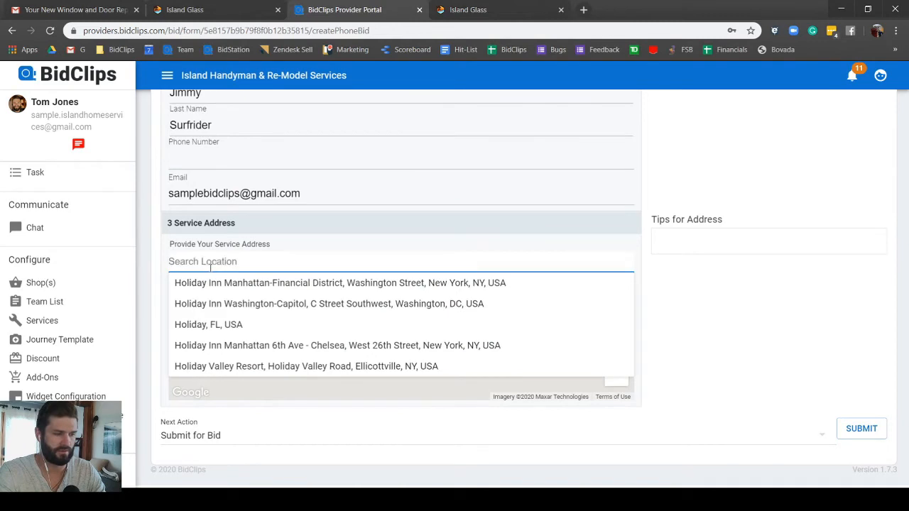
text(maui)
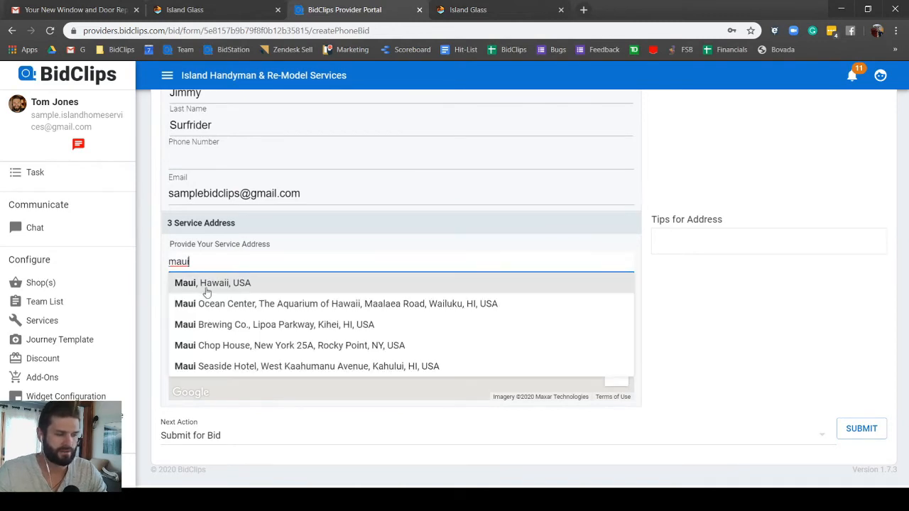
click(206, 284)
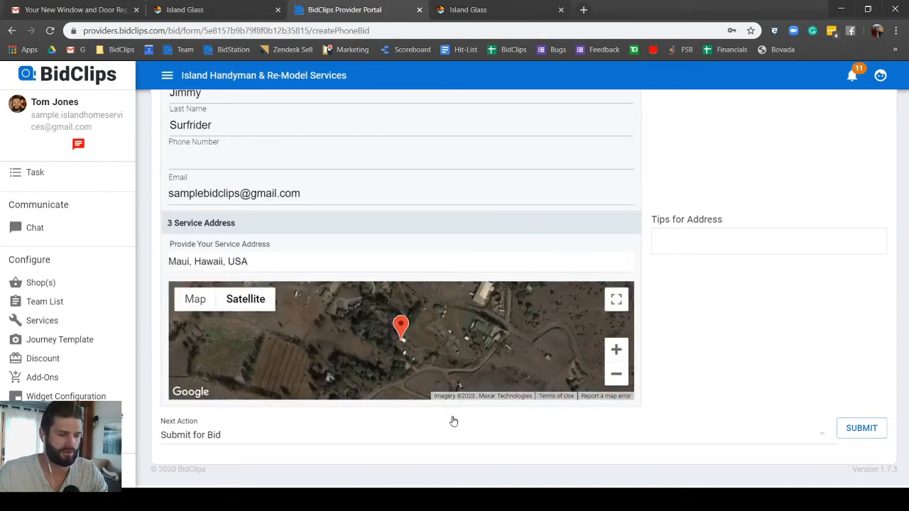
click(862, 429)
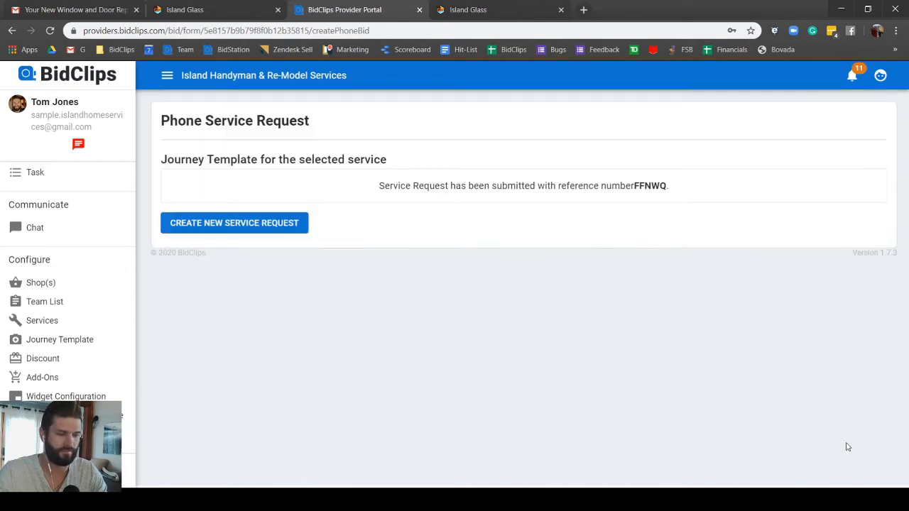
Step: Open the new Maui General Service request from Service Requests and begin creating its bid
scroll(54, 239, up, 3)
click(58, 197)
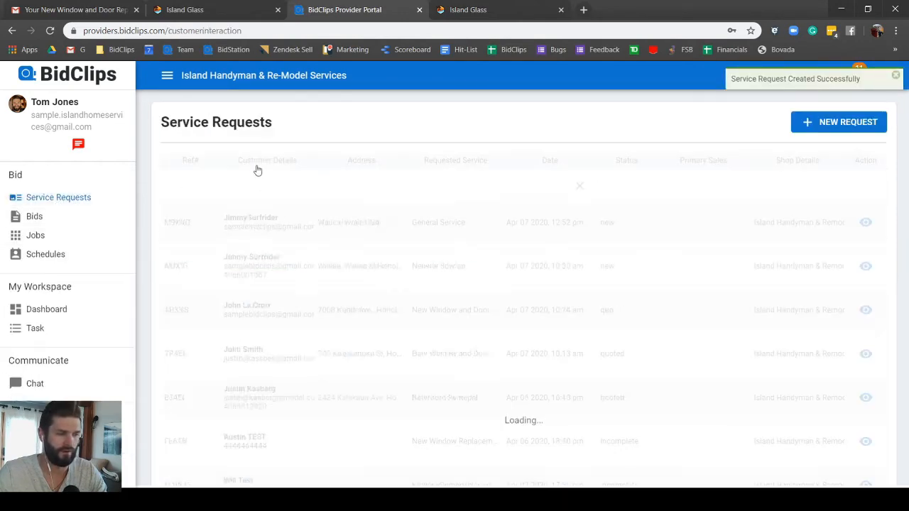
click(249, 225)
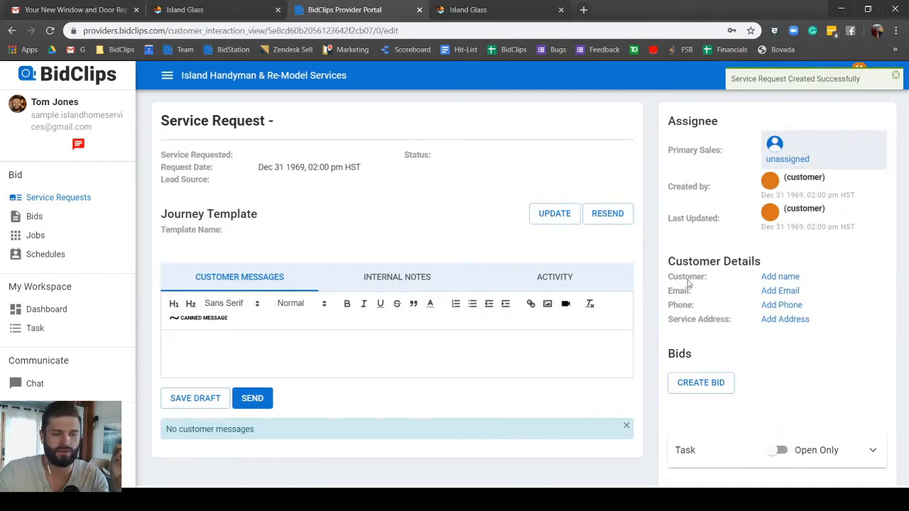
click(701, 400)
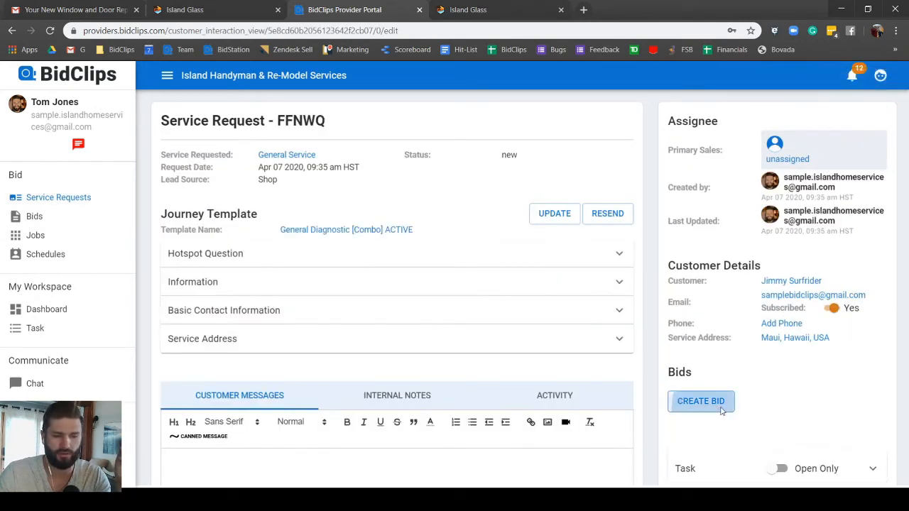
Step: Create the new bid from the (Retrofit) Window & Door Follow Up template
click(365, 277)
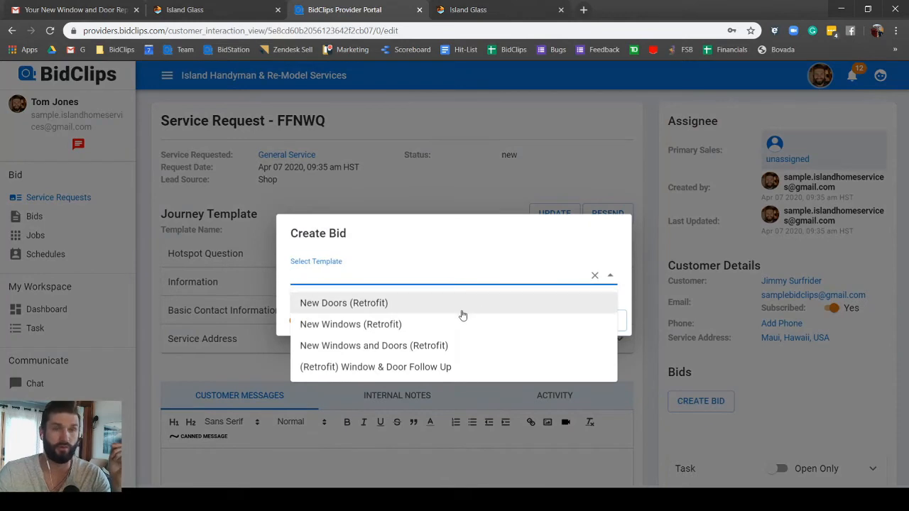
click(389, 368)
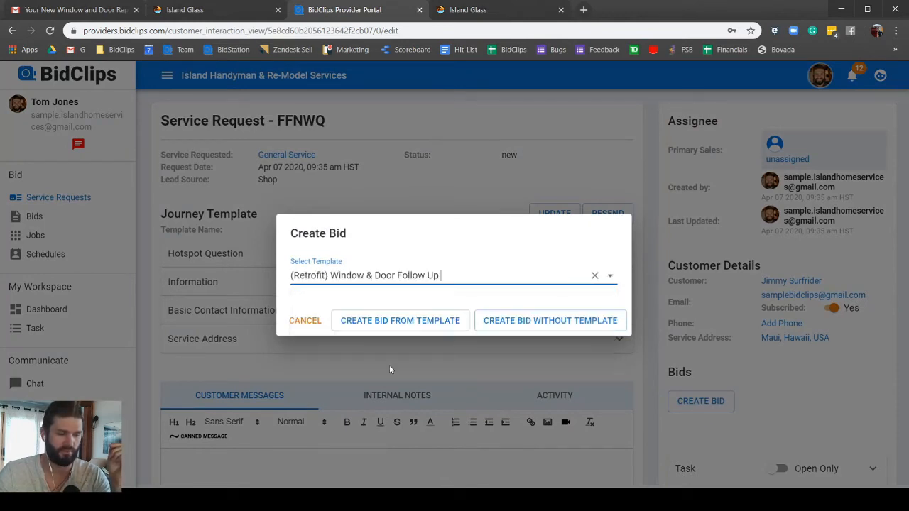
click(406, 320)
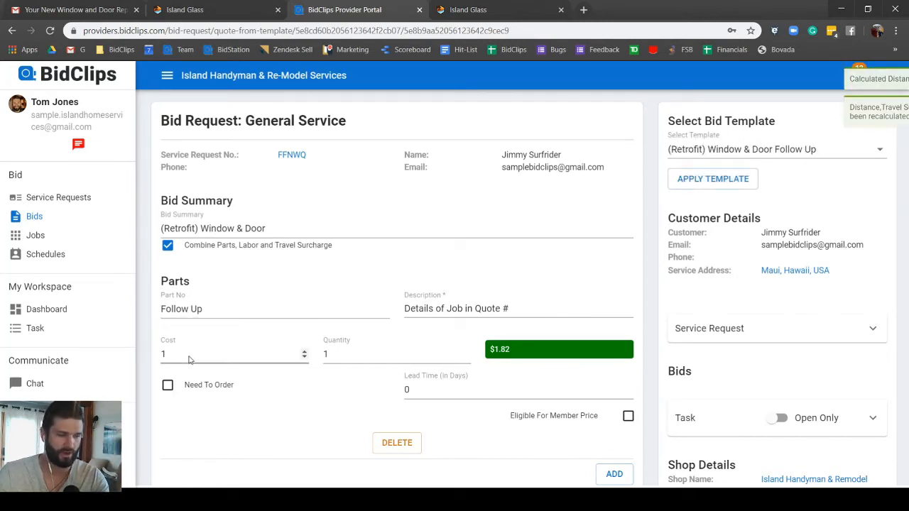
Step: Change the Follow Up part's cost to 1200 and append a quote number to its description
drag(175, 357, 148, 360)
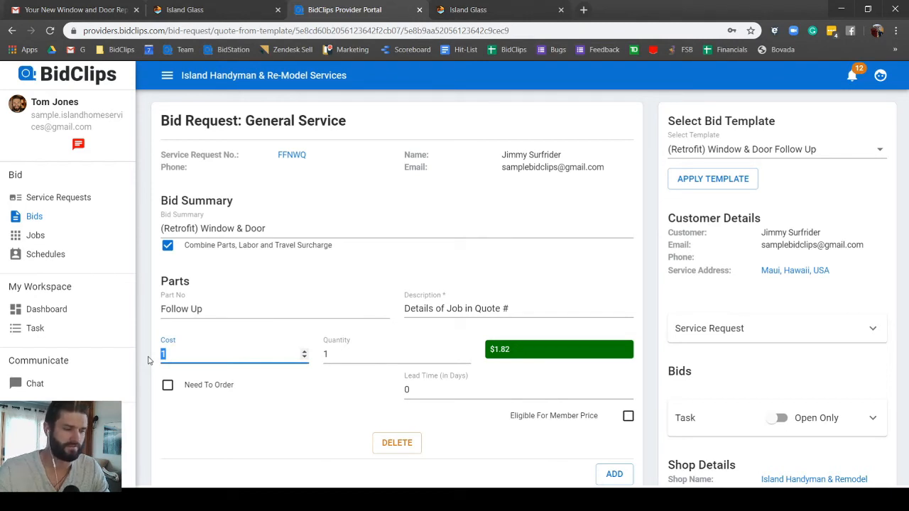
text(1200)
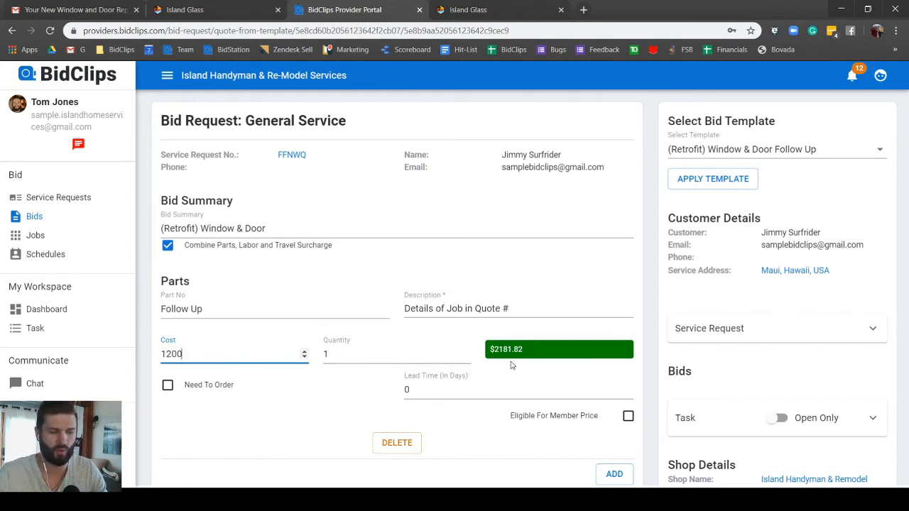
click(525, 311)
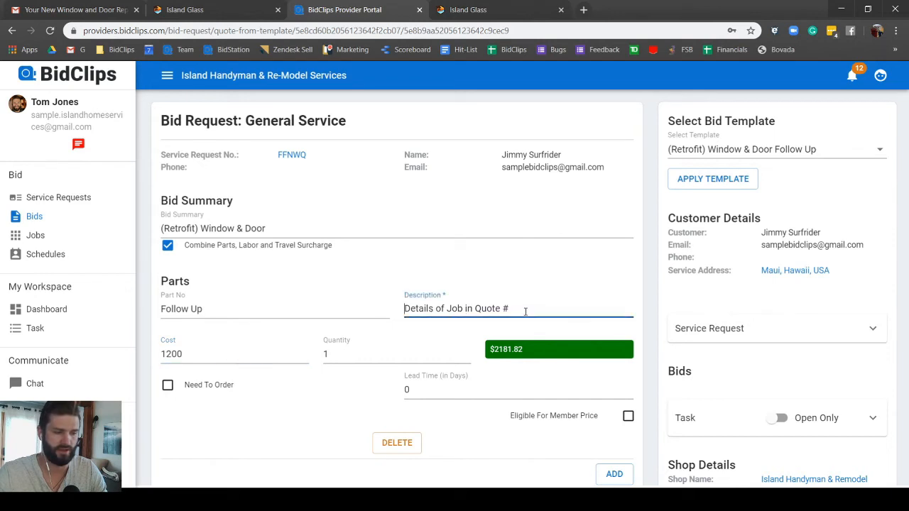
key(End)
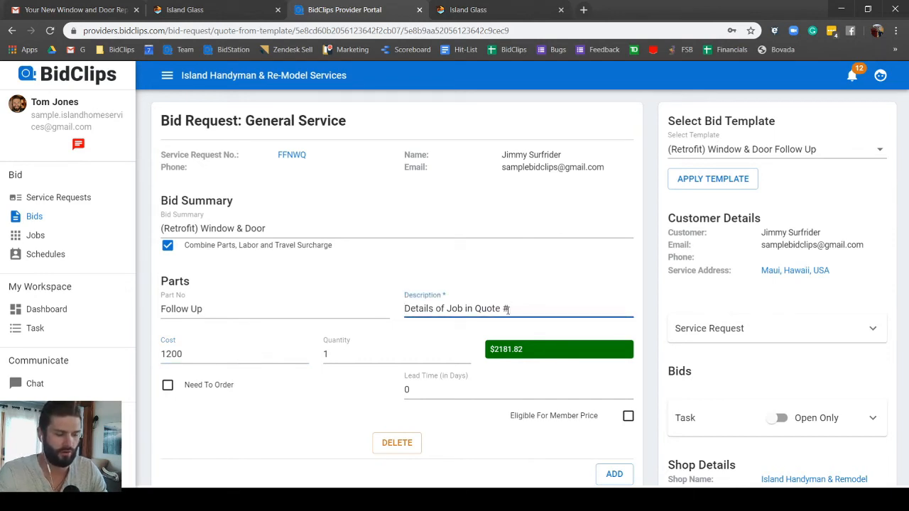
text(1234)
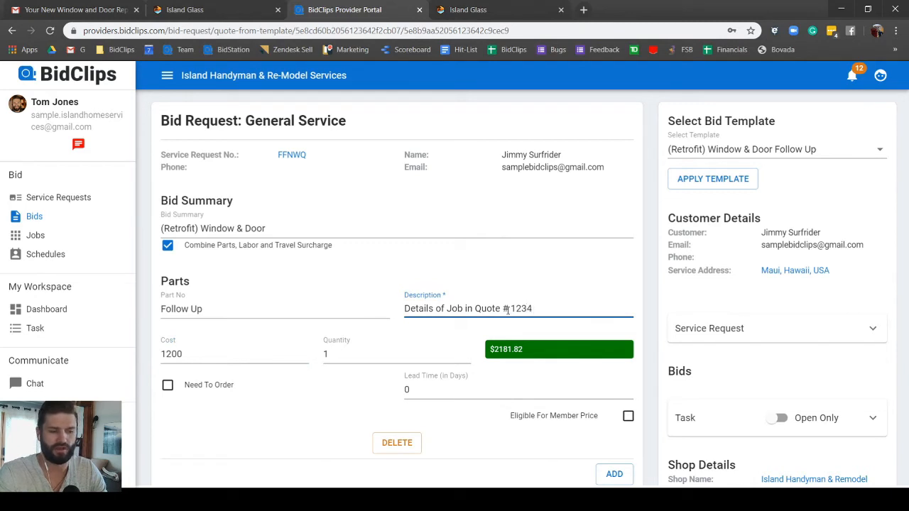
click(507, 310)
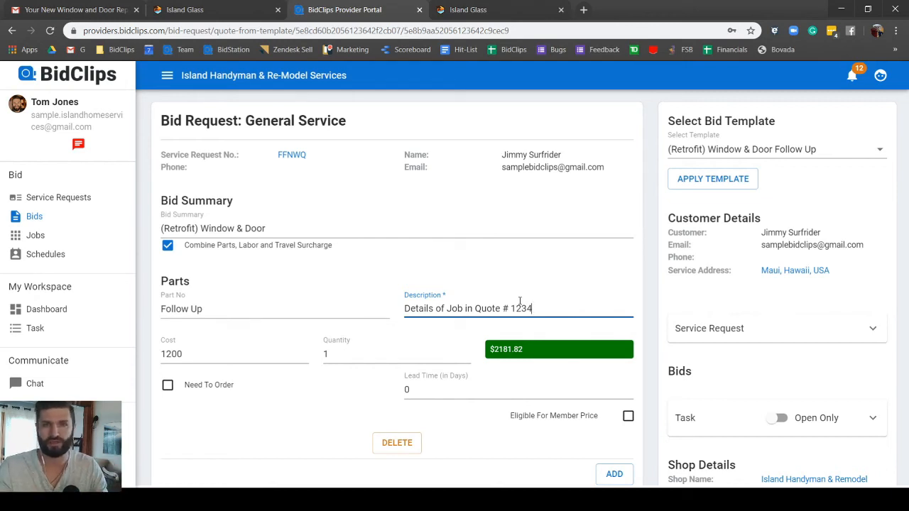
Step: Scroll down and expand the 'Bid message to customer' section
scroll(490, 312, down, 3)
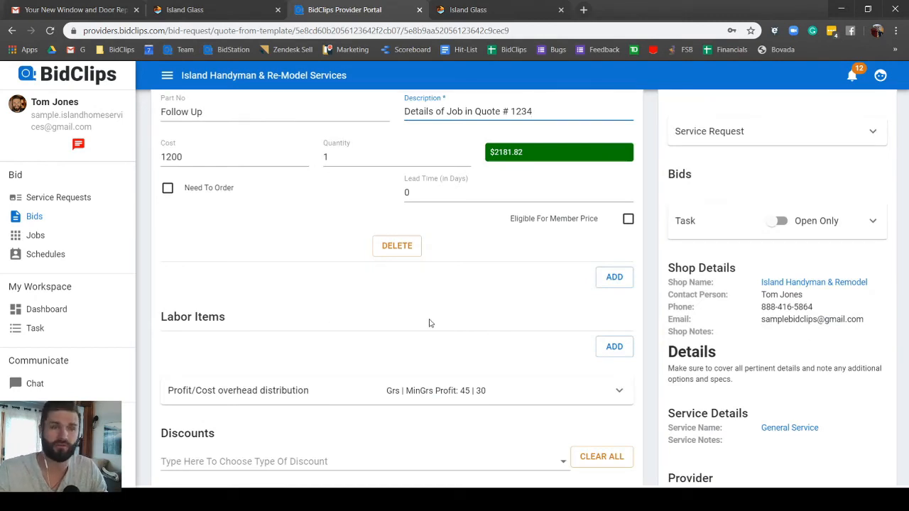
scroll(359, 323, down, 3)
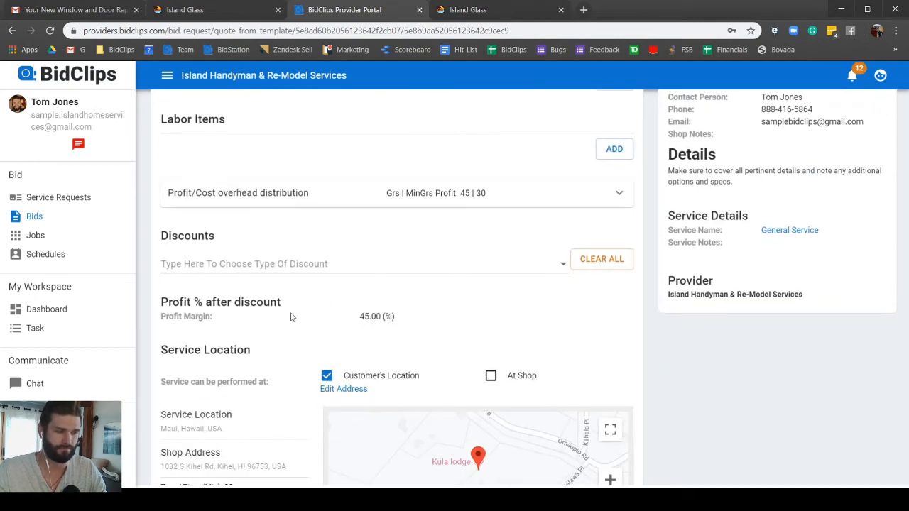
scroll(208, 260, down, 6)
scroll(209, 264, down, 2)
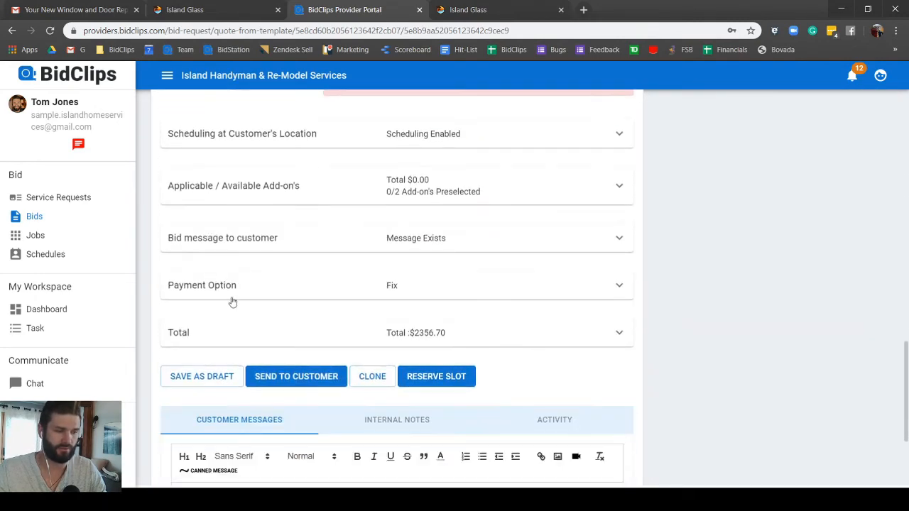
click(266, 249)
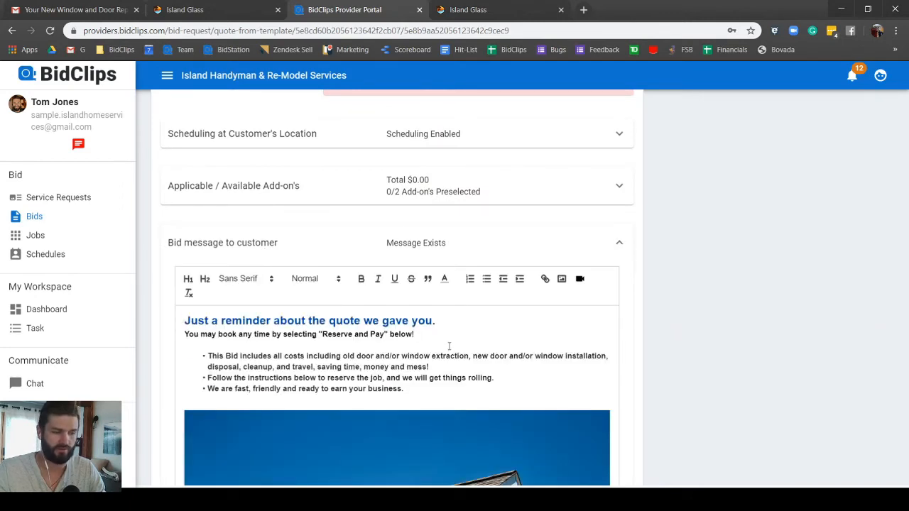
Step: Delete ' below to move forward with your service' after "Reserve" in the closing line
scroll(447, 349, down, 2)
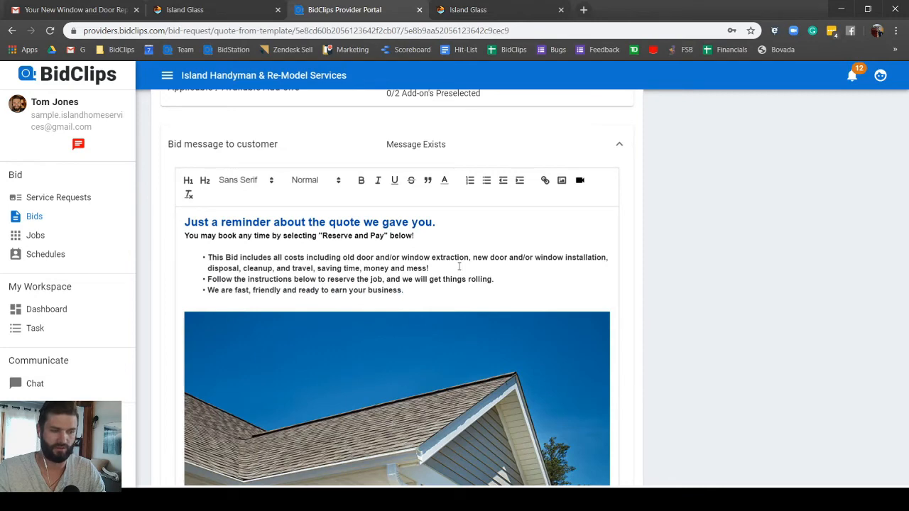
scroll(431, 272, down, 10)
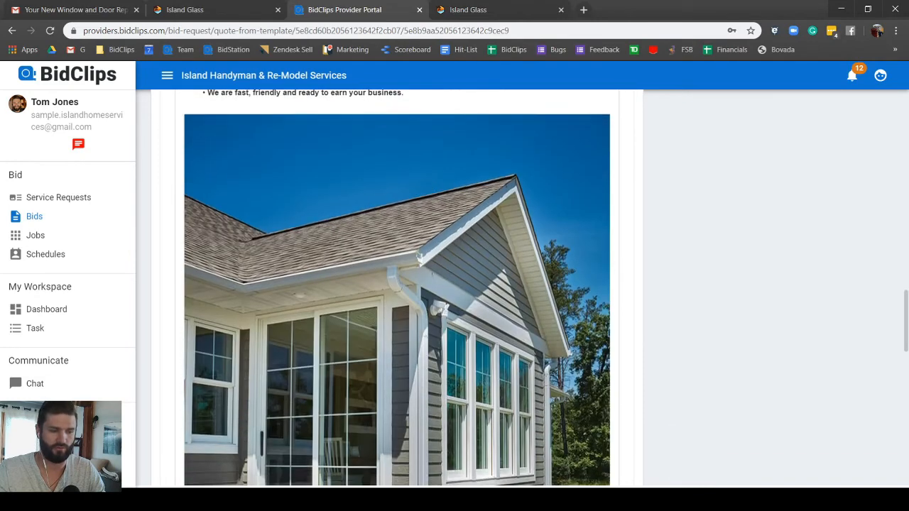
scroll(429, 282, down, 3)
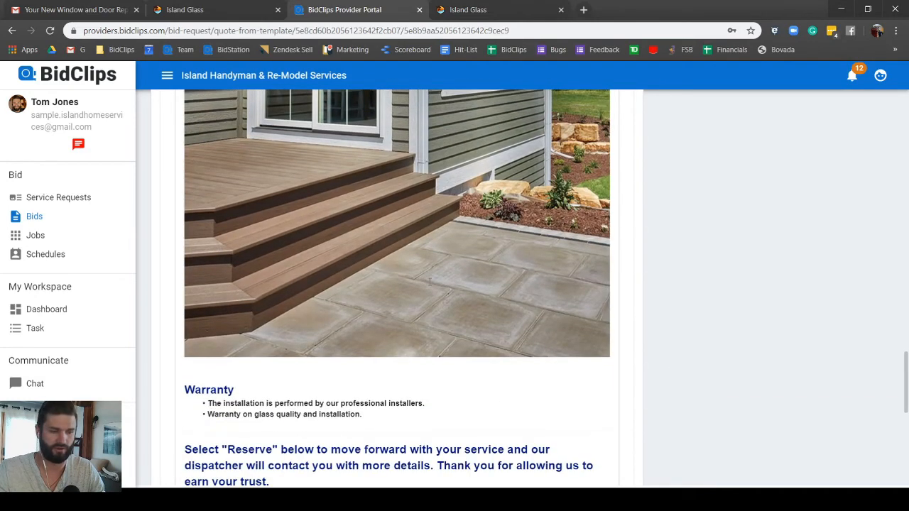
scroll(429, 282, up, 7)
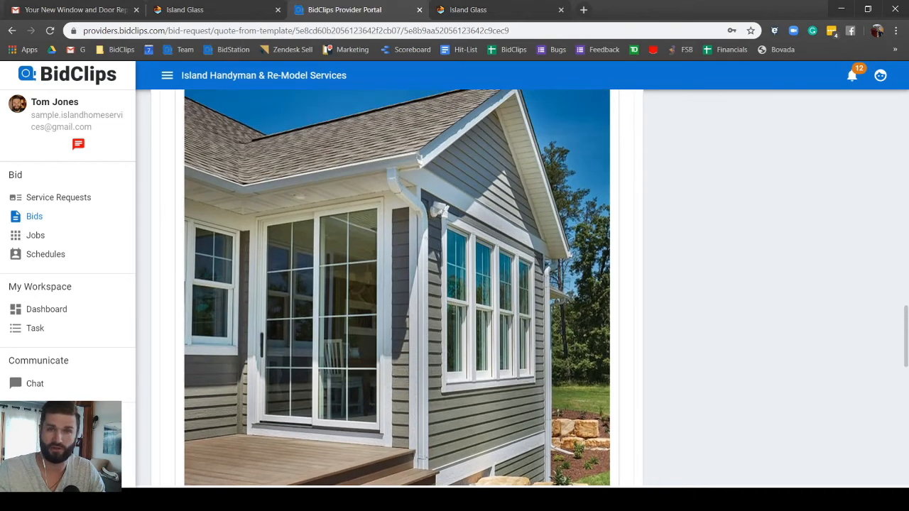
scroll(245, 216, down, 7)
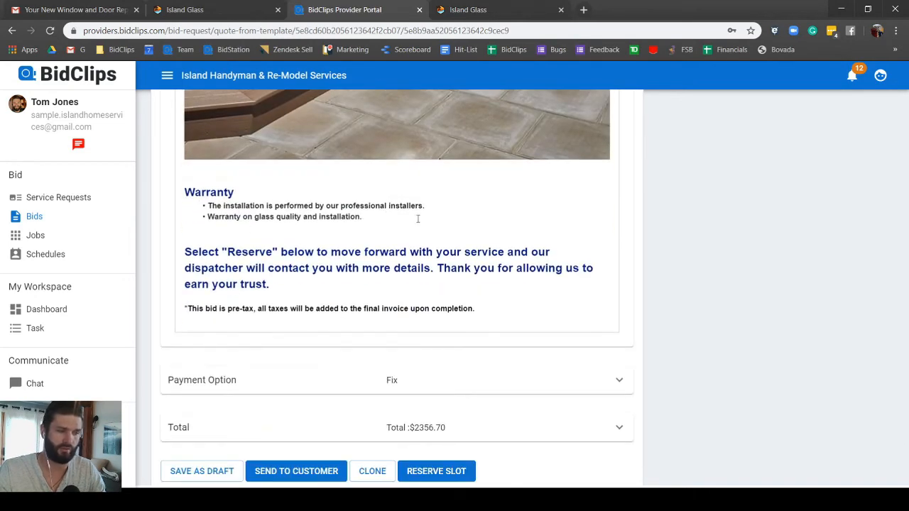
click(398, 238)
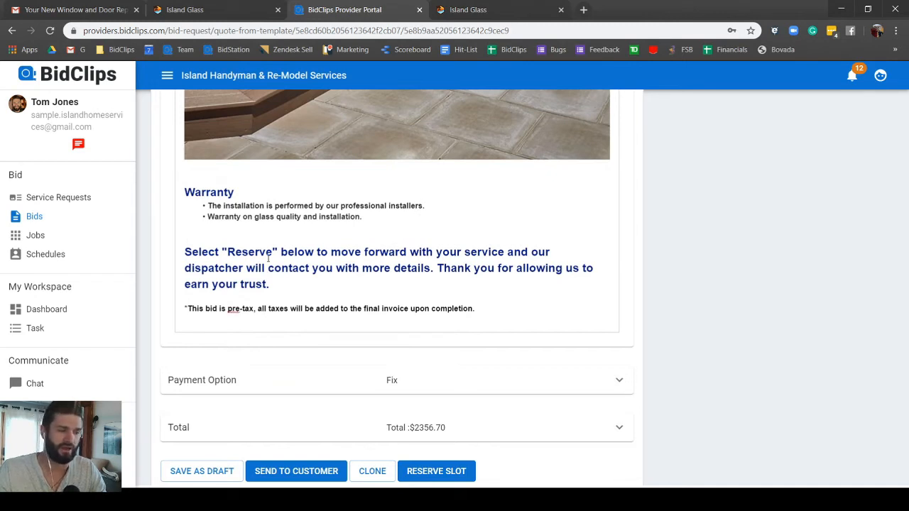
drag(279, 254, 504, 253)
key(BackSpace)
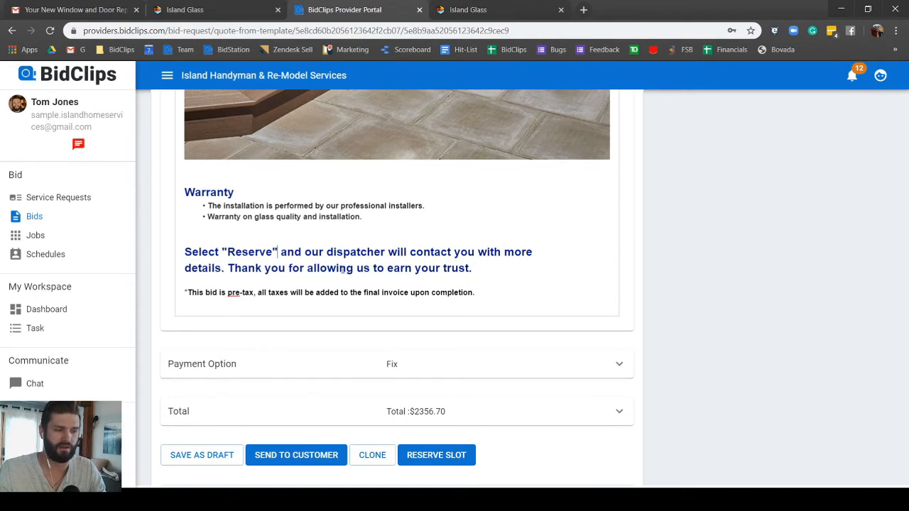
scroll(300, 299, down, 2)
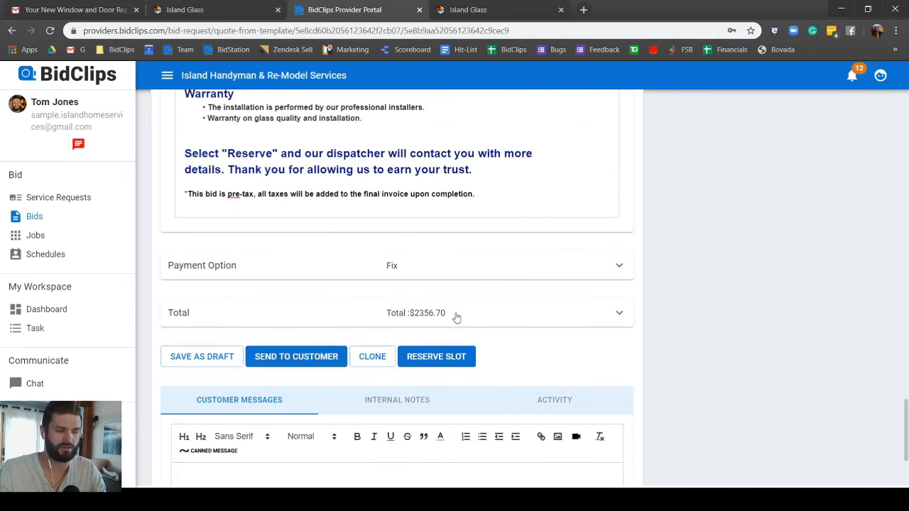
Step: Send the $2290.91 (Retrofit) Window & Door bid and switch to the customer's widget page
click(282, 362)
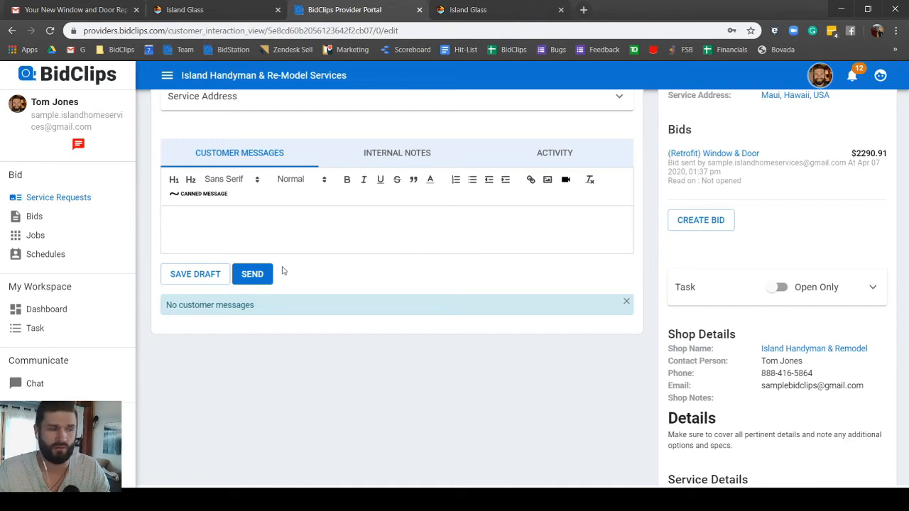
click(191, 11)
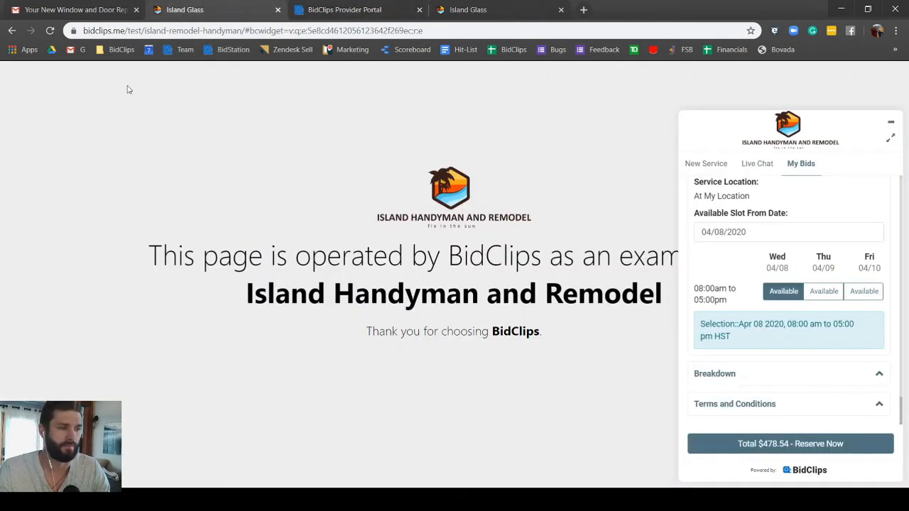
Step: Go to the customer's Gmail inbox listing the BidClips emails
click(70, 11)
click(43, 160)
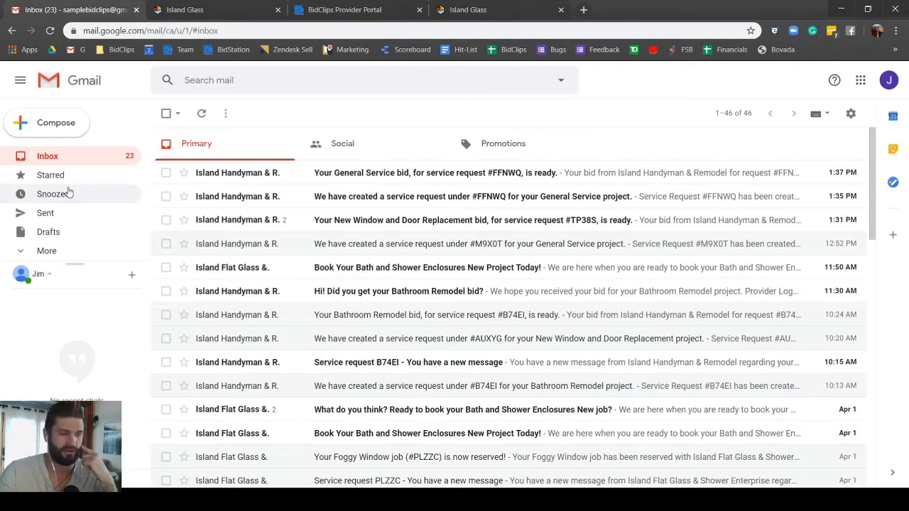
Step: Open the 'Hi! Did you get your Bathroom Remodel bid?' email from the inbox
scroll(398, 284, down, 2)
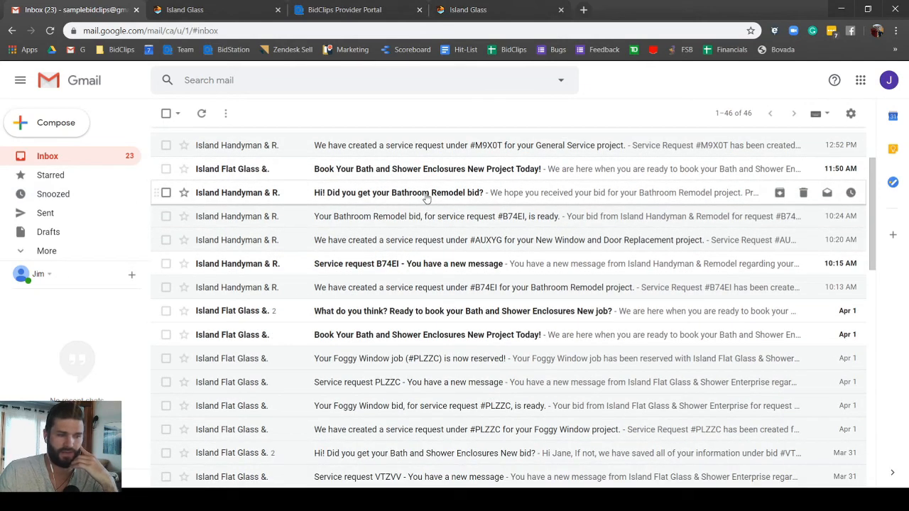
scroll(362, 339, down, 2)
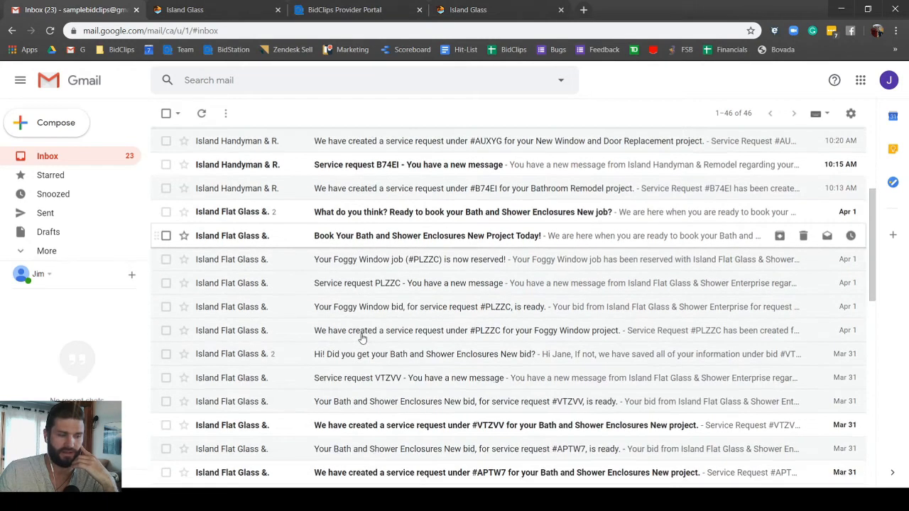
scroll(362, 339, down, 2)
scroll(362, 339, up, 3)
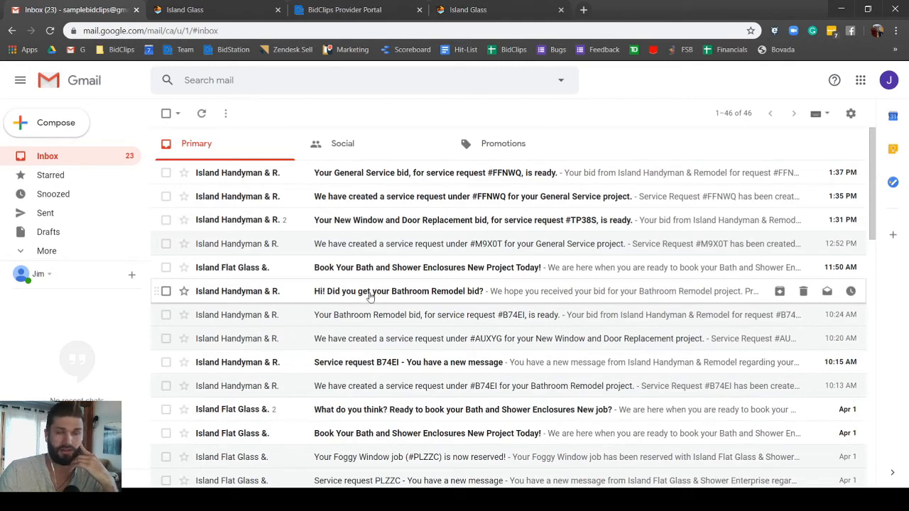
click(369, 297)
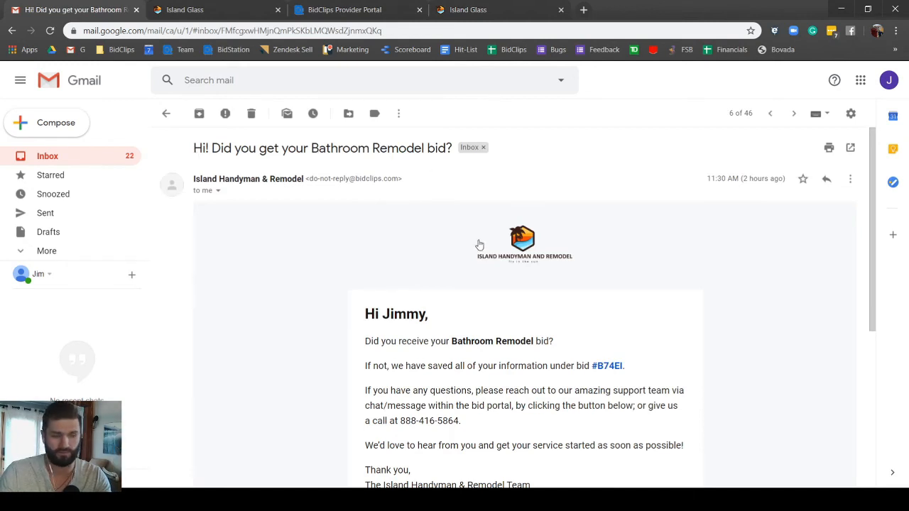
Step: Use the email's View Your Bid button to open the Bathroom Remodel bid
scroll(487, 267, down, 2)
scroll(487, 265, down, 2)
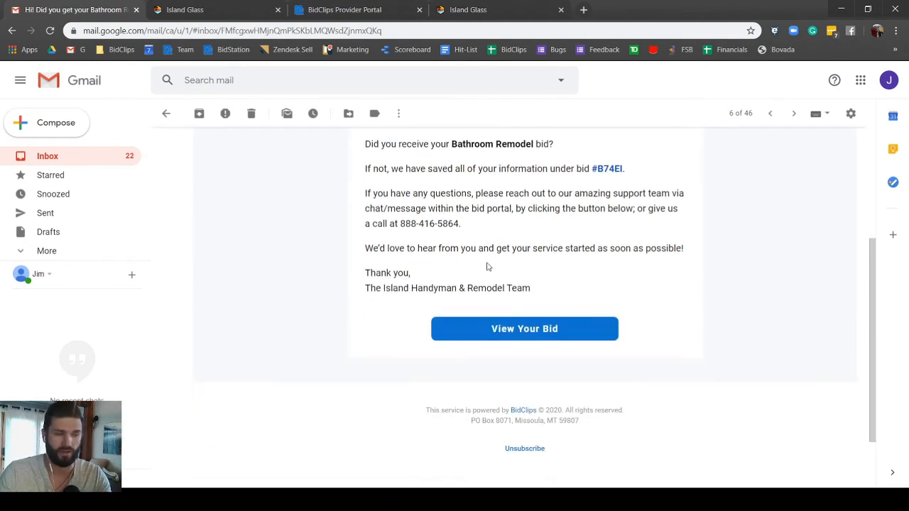
scroll(487, 264, up, 2)
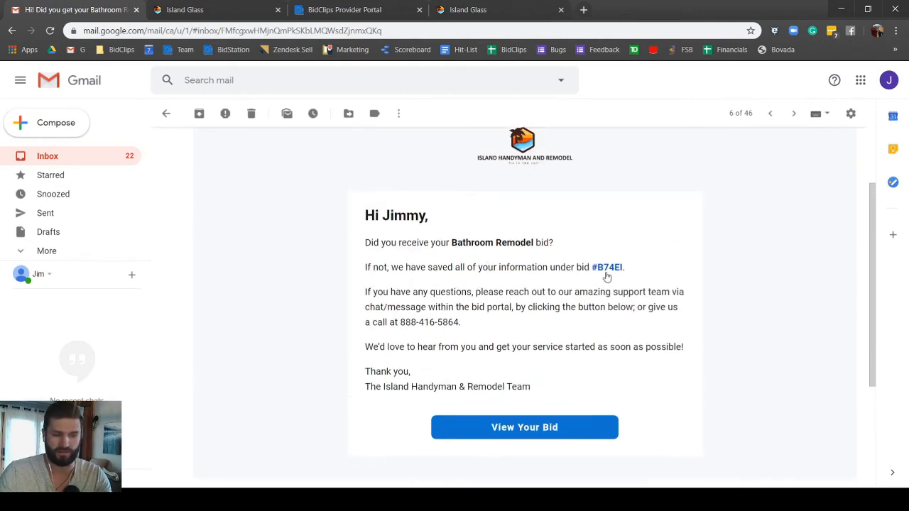
click(545, 436)
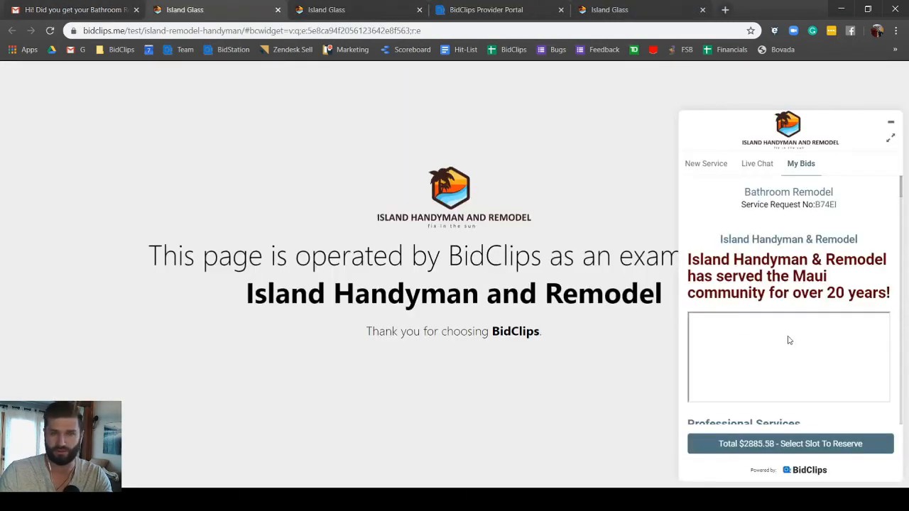
Step: Review the $2885.58 Bathroom Remodel bid, then return to the BidClips Provider Portal
scroll(704, 343, down, 10)
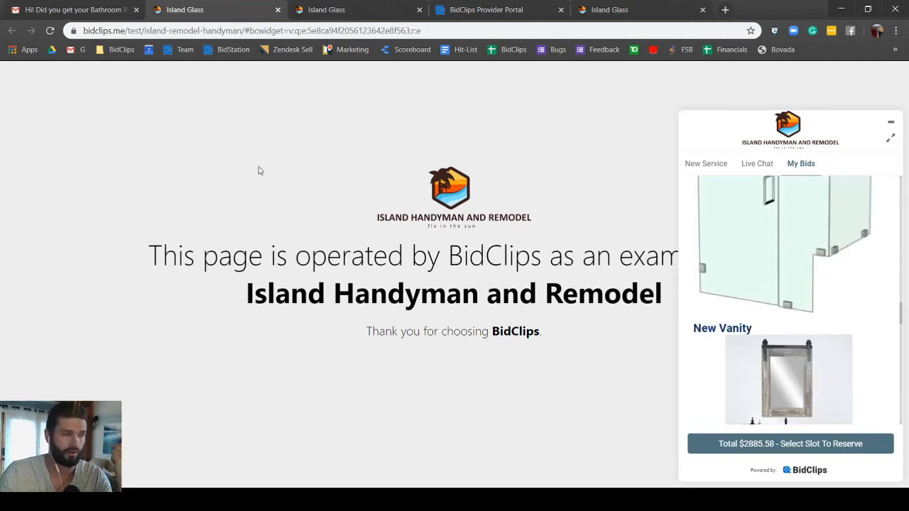
click(71, 10)
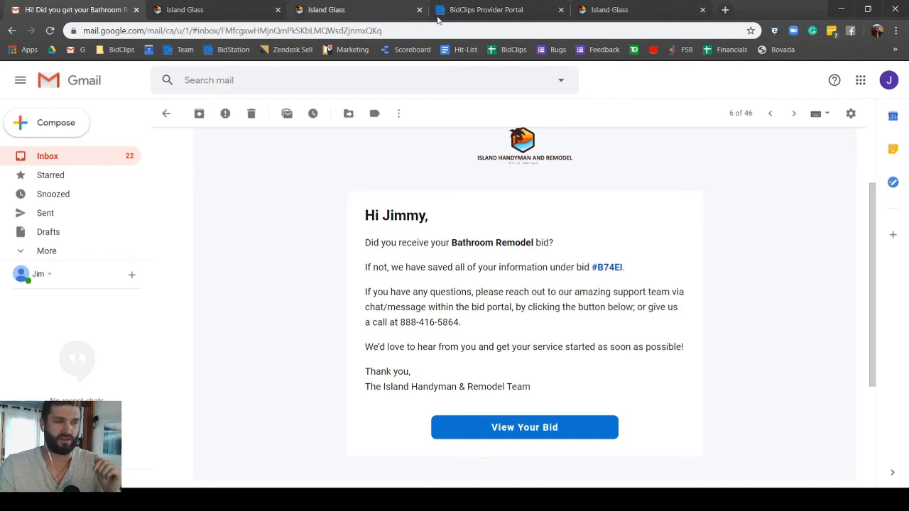
click(494, 10)
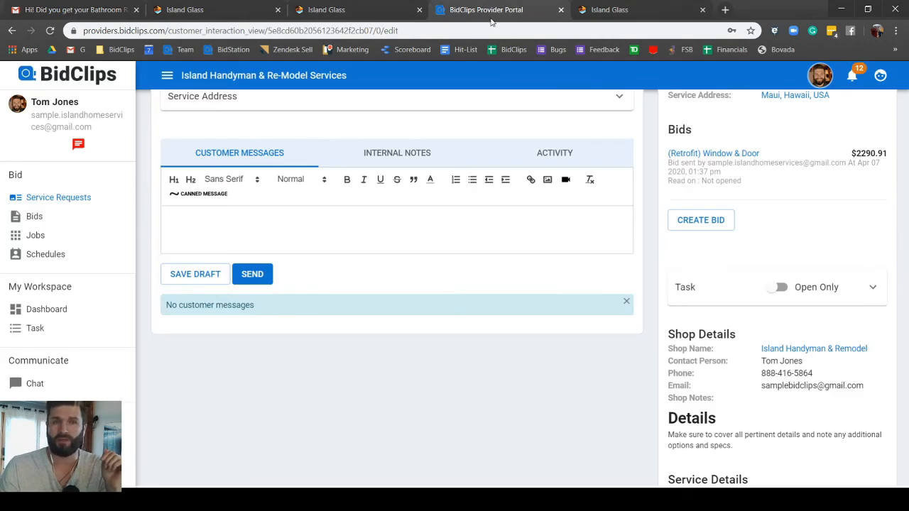